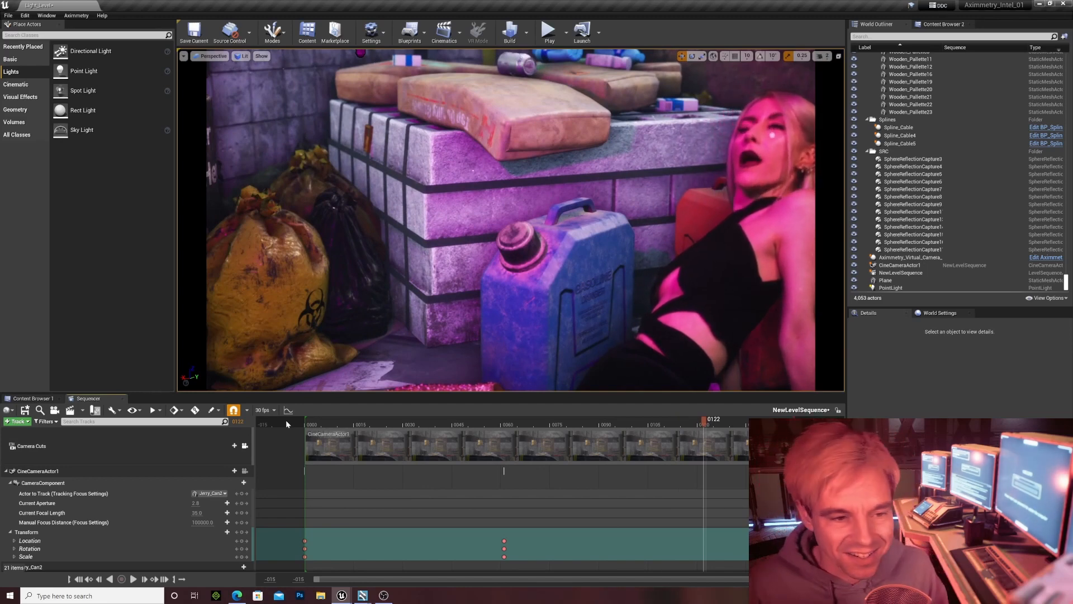
Play back the NewLevelSequence camera shot
key("space")
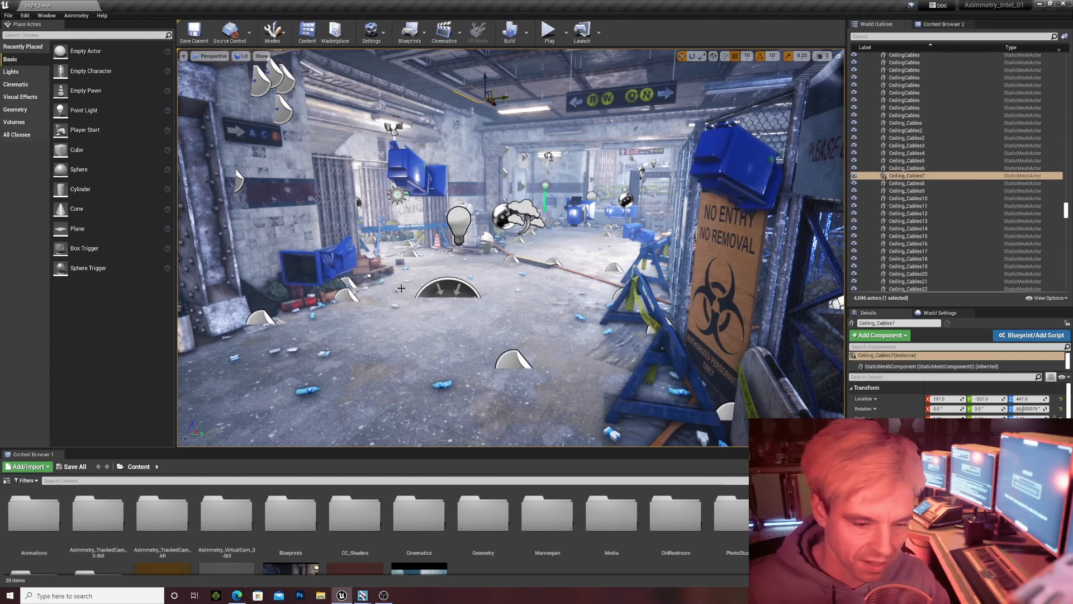
Fly the viewport camera forwards, backwards and sideways through the quarantine hallway to examine the scene
mouse_move(487, 374)
right_mouse_down()
mouse_move(543, 375)
mouse_move(442, 374)
mouse_move(559, 374)
mouse_move(504, 375)
right_mouse_up()
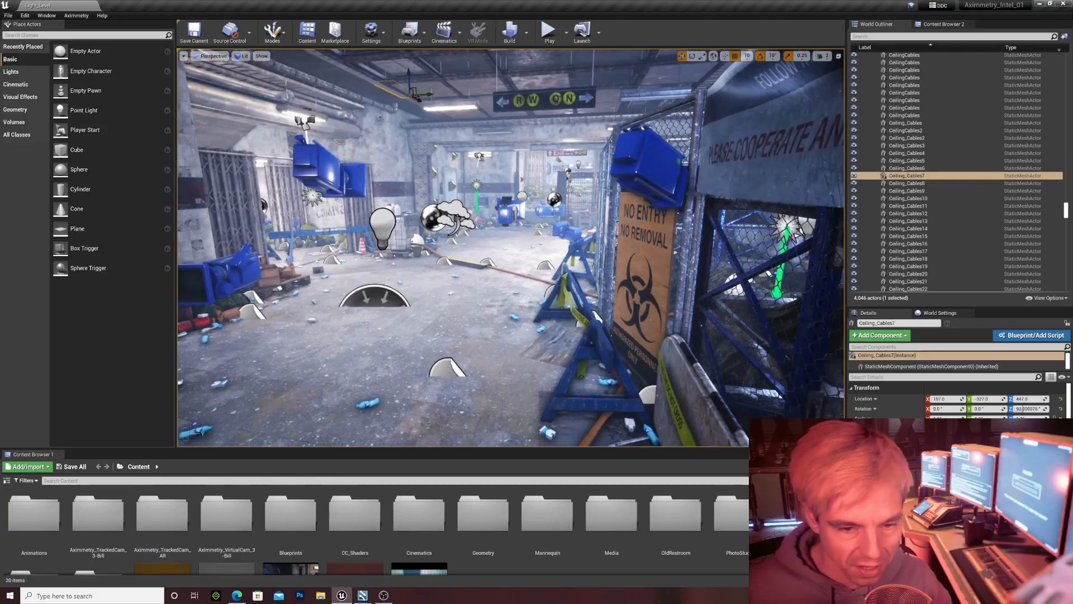
key("w")
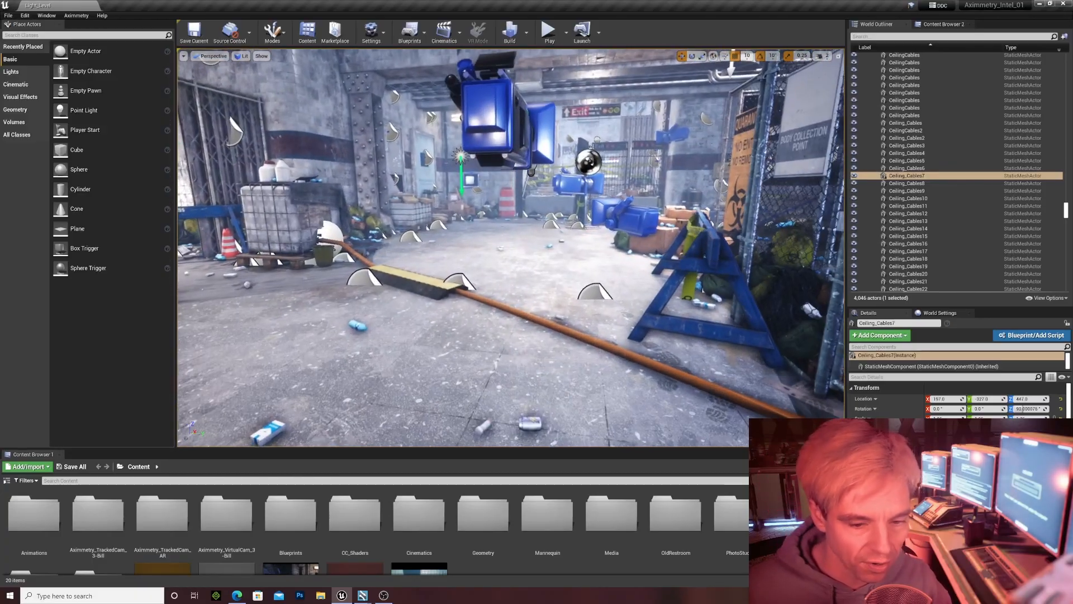
key("s")
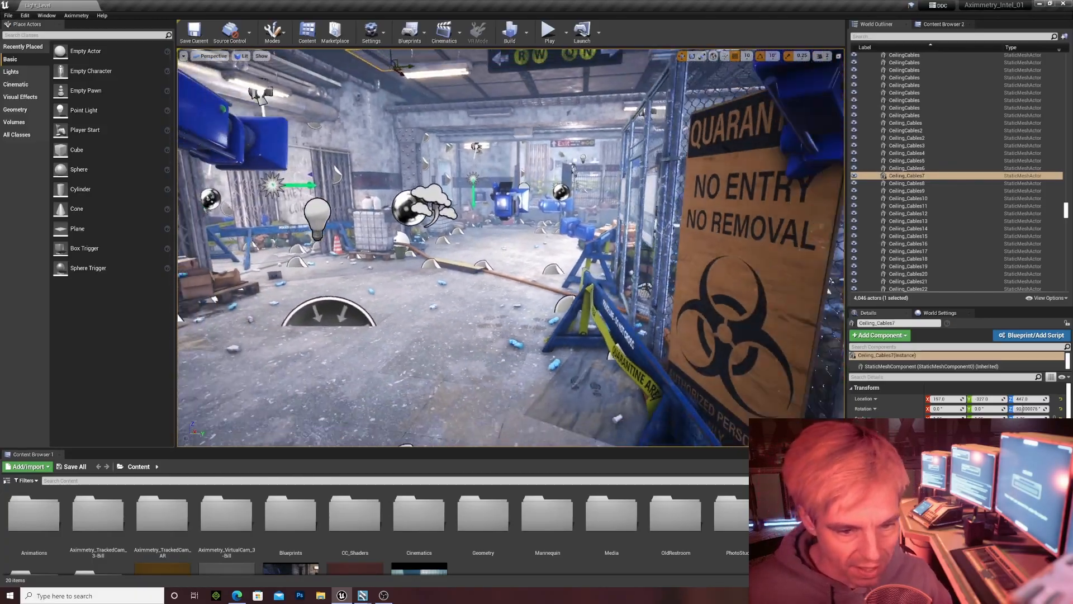
key("a")
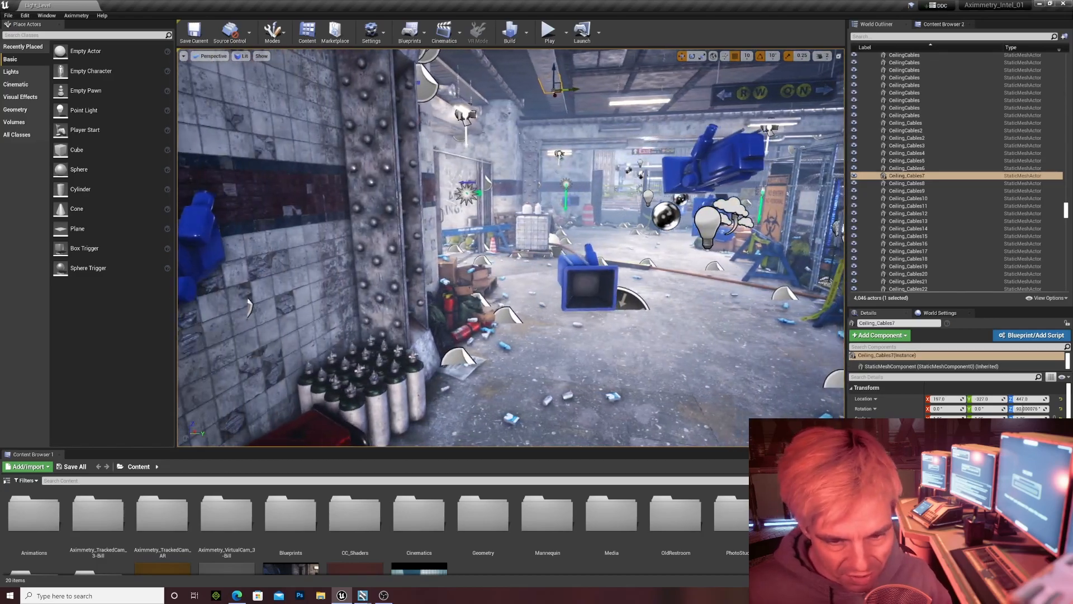
key("a")
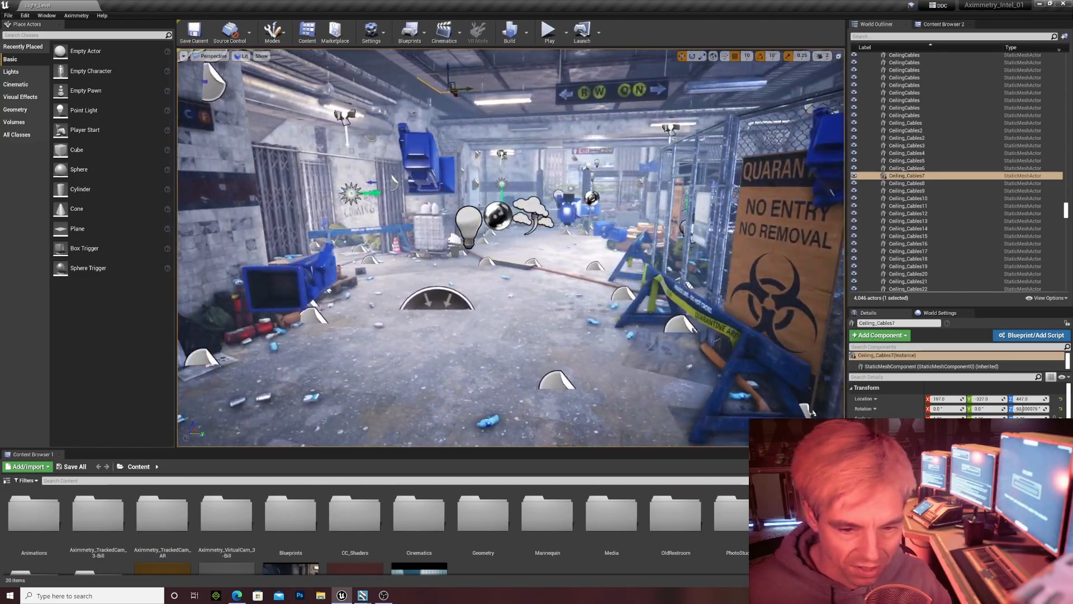
key("a")
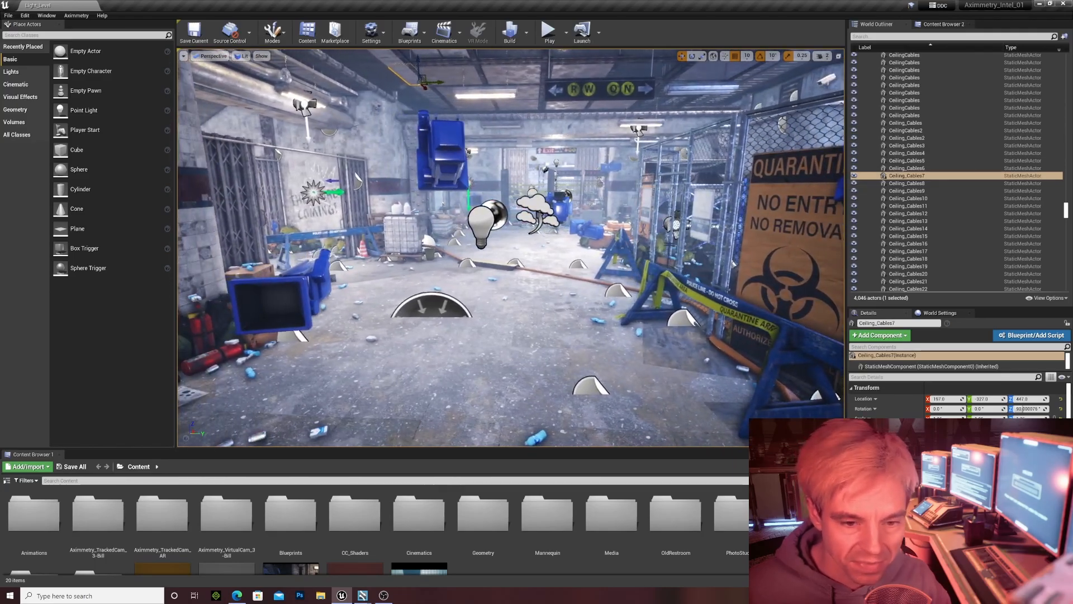
key("w")
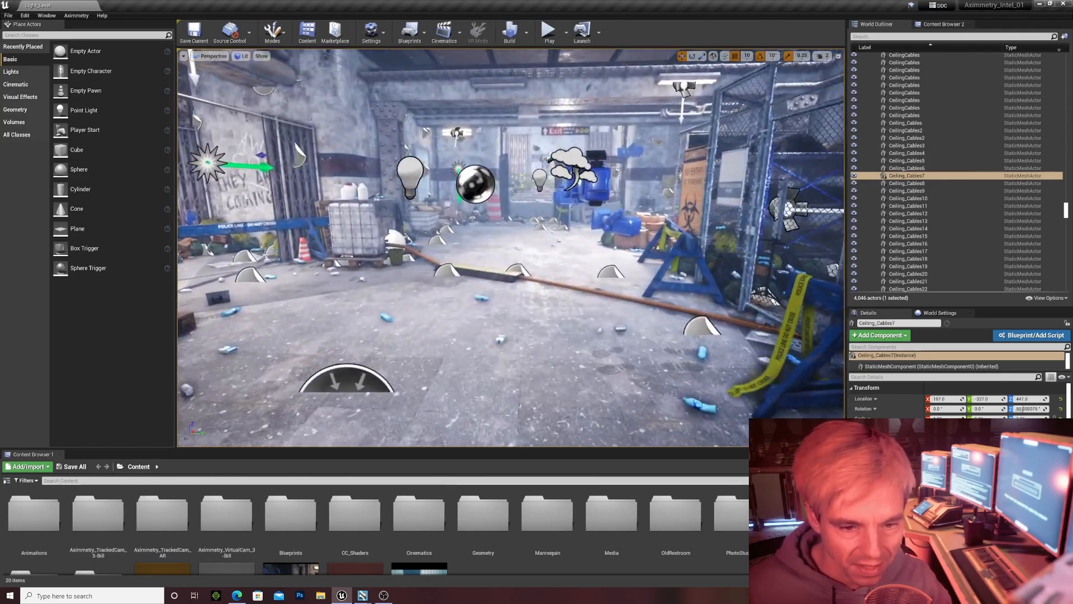
key("s")
key("a")
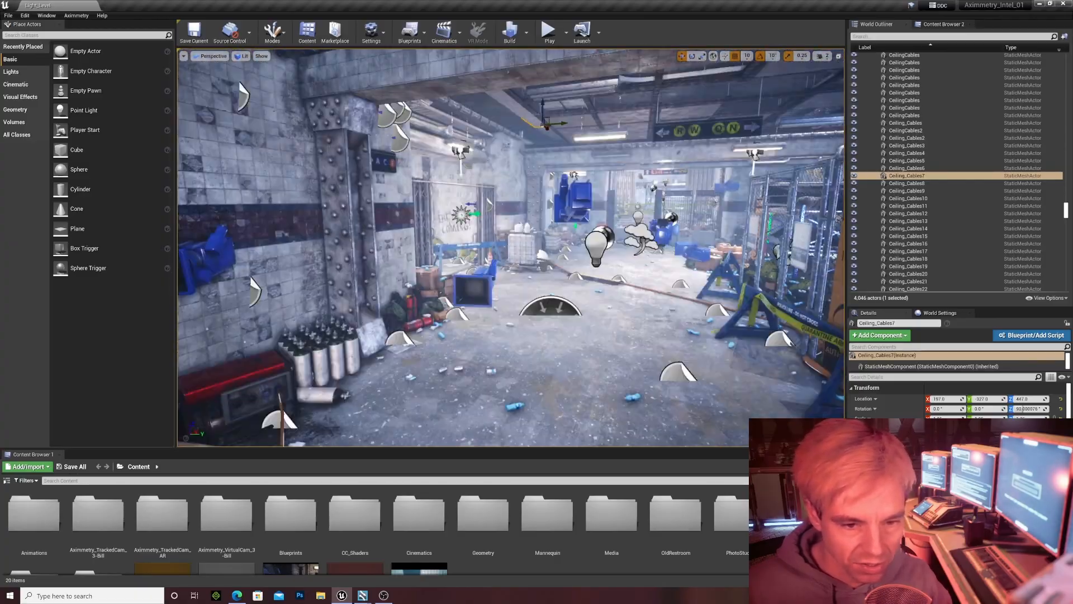
key("d")
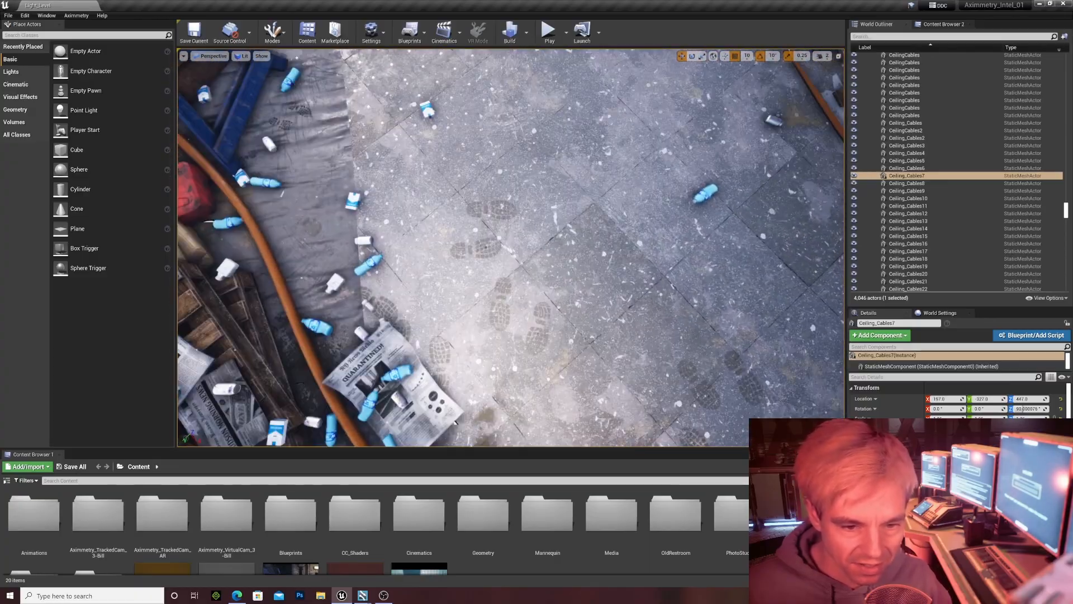
right_click_drag(511, 247, 543, 167)
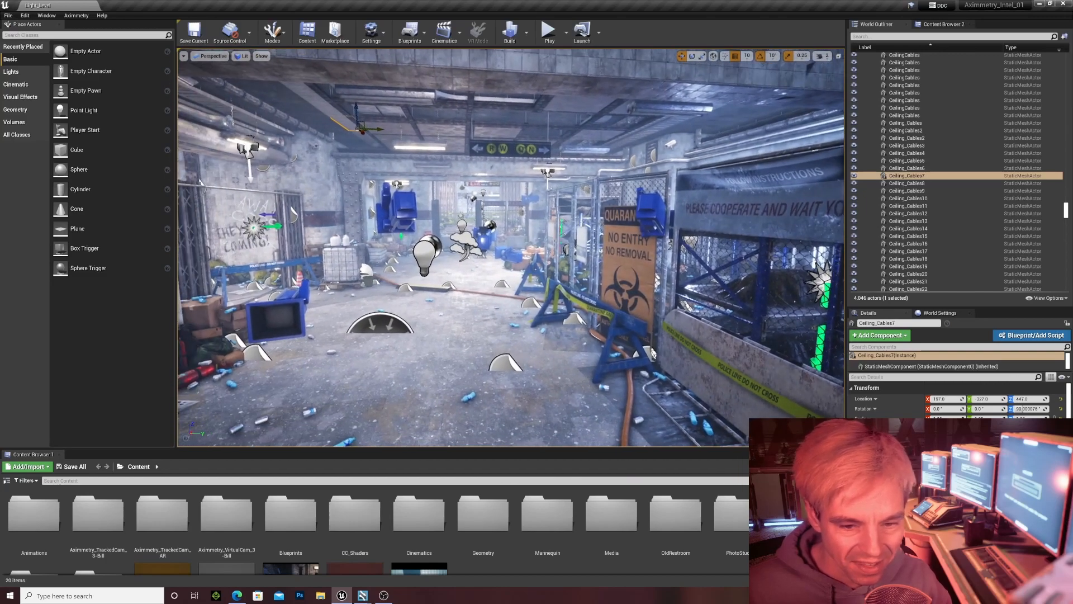
key("a")
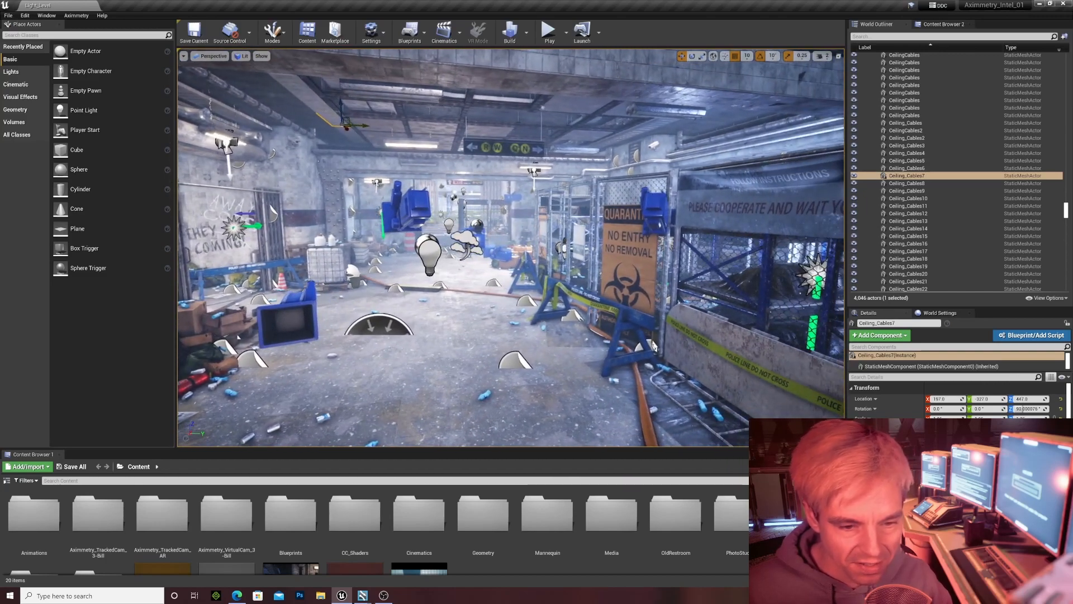
right_click_drag(511, 248, 475, 269)
key("s")
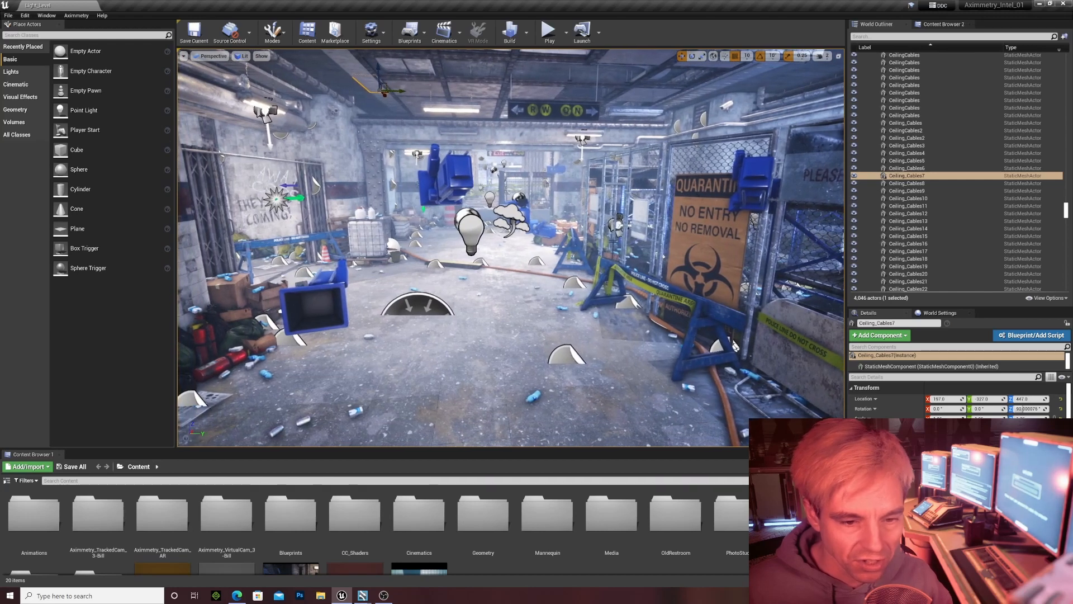
Set the viewport camera speed to 4 and try it by flying back and forth in the hallway
left_click(822, 56)
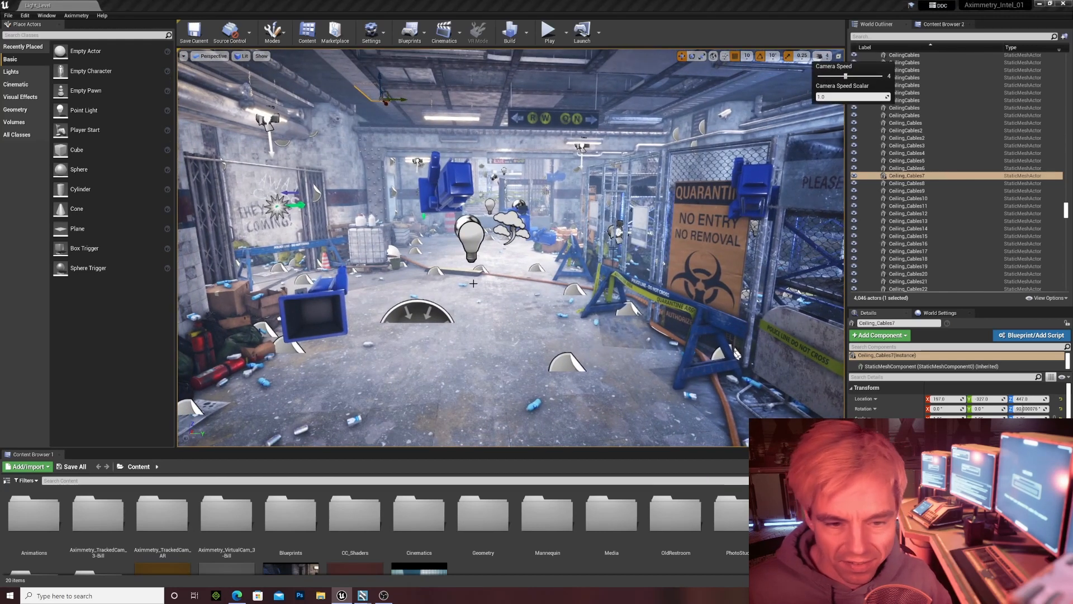
right_click_drag(478, 285, 477, 286)
key("w")
key("s")
key("s")
key("w")
key("w")
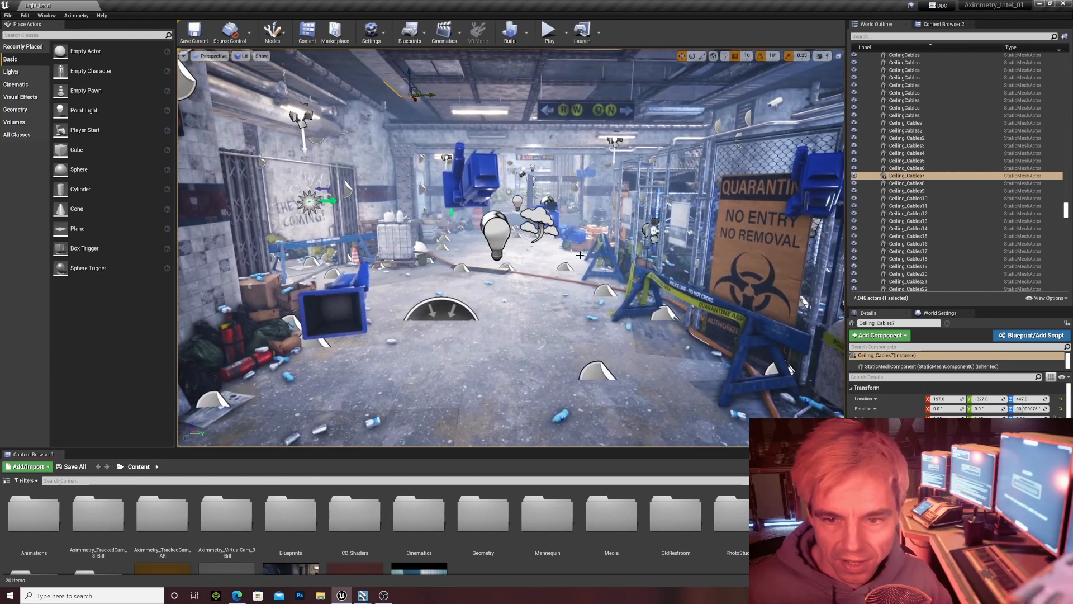
Set the viewport camera speed to 2 and fly up and down the length of the hallway with it
left_click(828, 57)
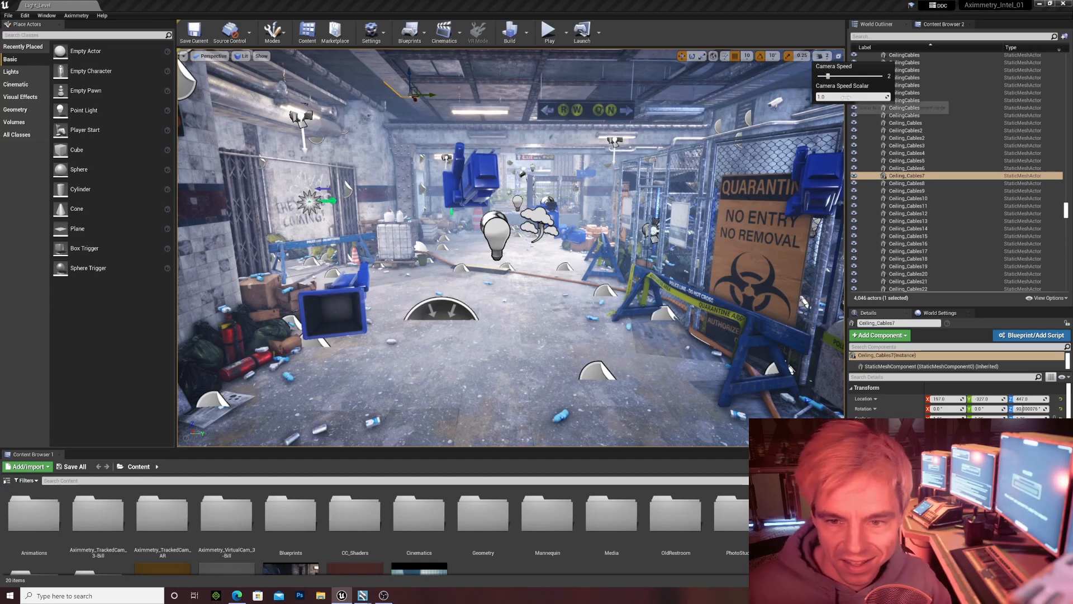
key("s")
right_click_drag(516, 308, 516, 291)
key("w")
key("w")
key("s")
key("s")
key("s")
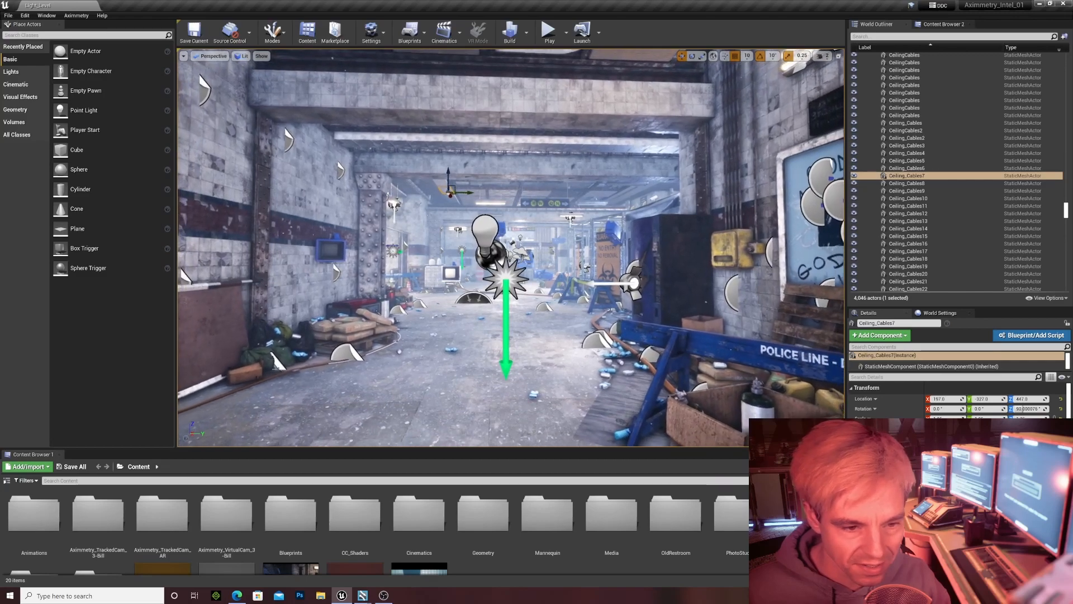
key("s")
mouse_move(515, 291)
right_mouse_down()
mouse_move(221, 435)
mouse_move(515, 290)
right_mouse_up()
key("s")
key("s")
key("w")
key("w")
key("w")
key("w")
key("s")
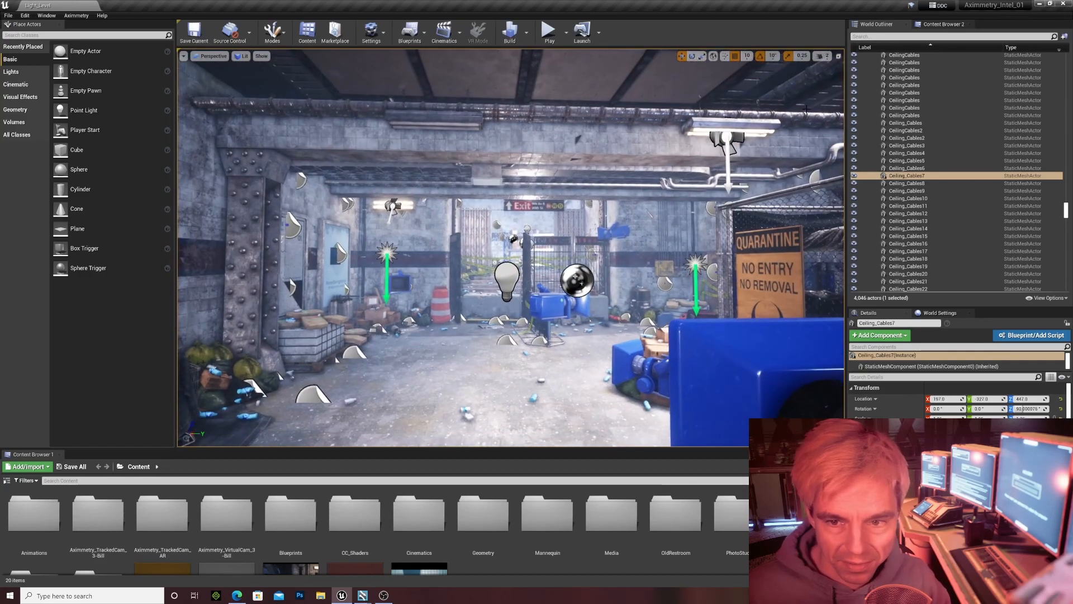
Check the viewport camera speed setting and bring the portable water tank and the cable ramp into view
left_click(822, 56)
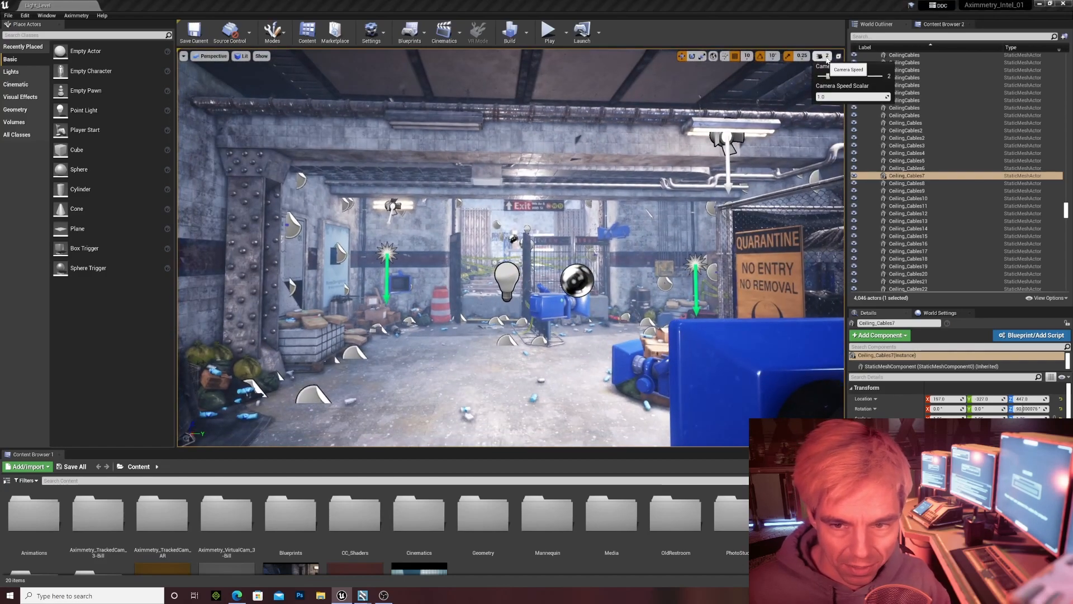
left_click(481, 272)
key("s")
right_click_drag(476, 327, 476, 328)
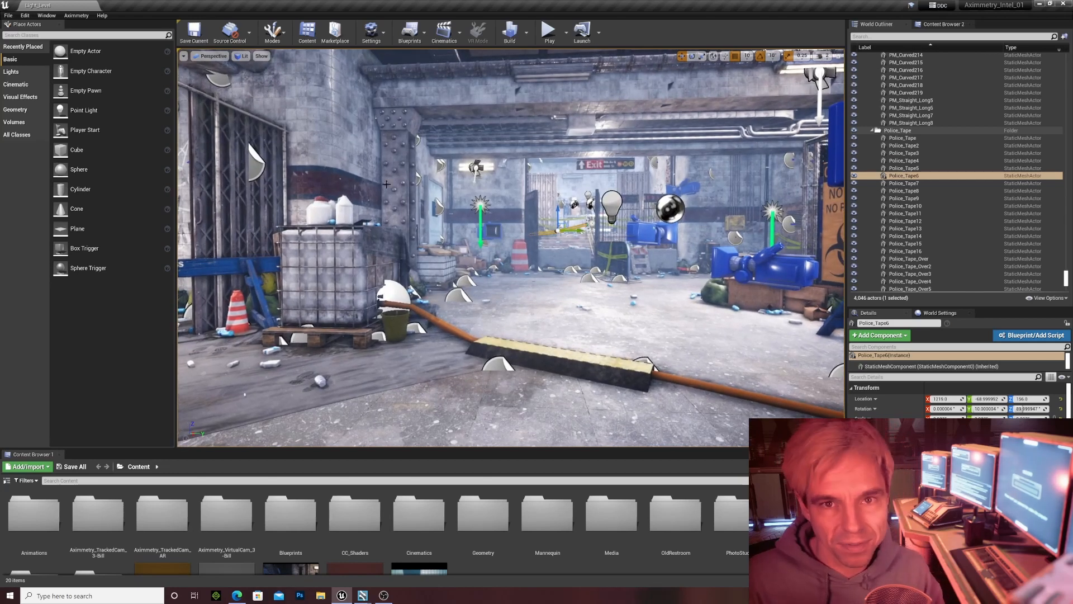
mouse_move(386, 185)
right_mouse_down()
mouse_move(425, 183)
mouse_move(291, 167)
mouse_move(441, 193)
mouse_move(377, 189)
right_mouse_up()
mouse_move(490, 247)
right_mouse_down()
mouse_move(490, 231)
mouse_move(503, 246)
right_mouse_up()
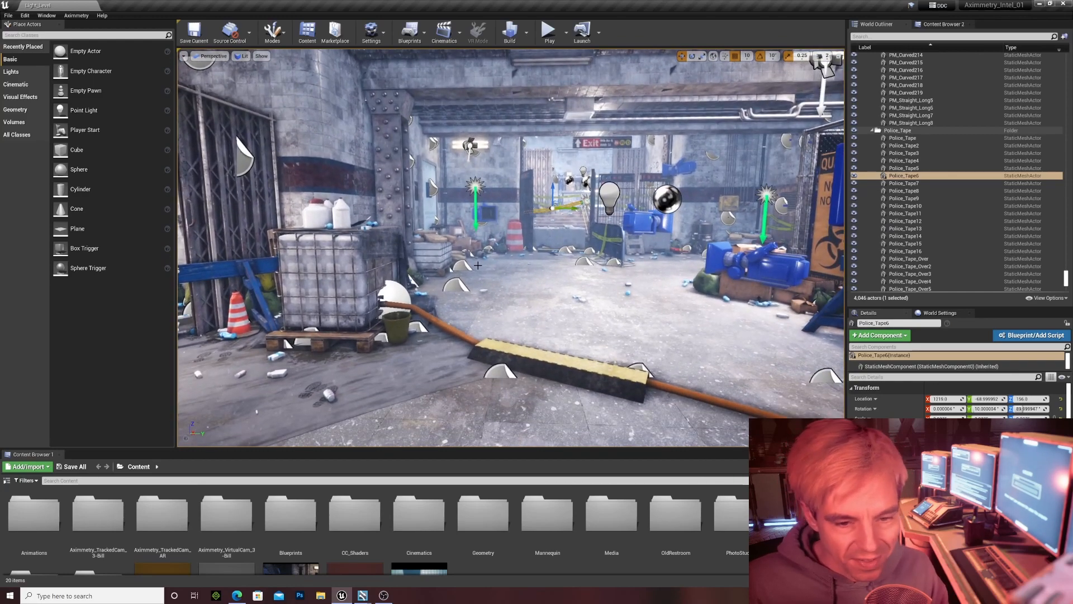
Try selecting individual scene objects, such as the water tank, a floor tile, a ceiling pillar and an AC unit
left_click(333, 269)
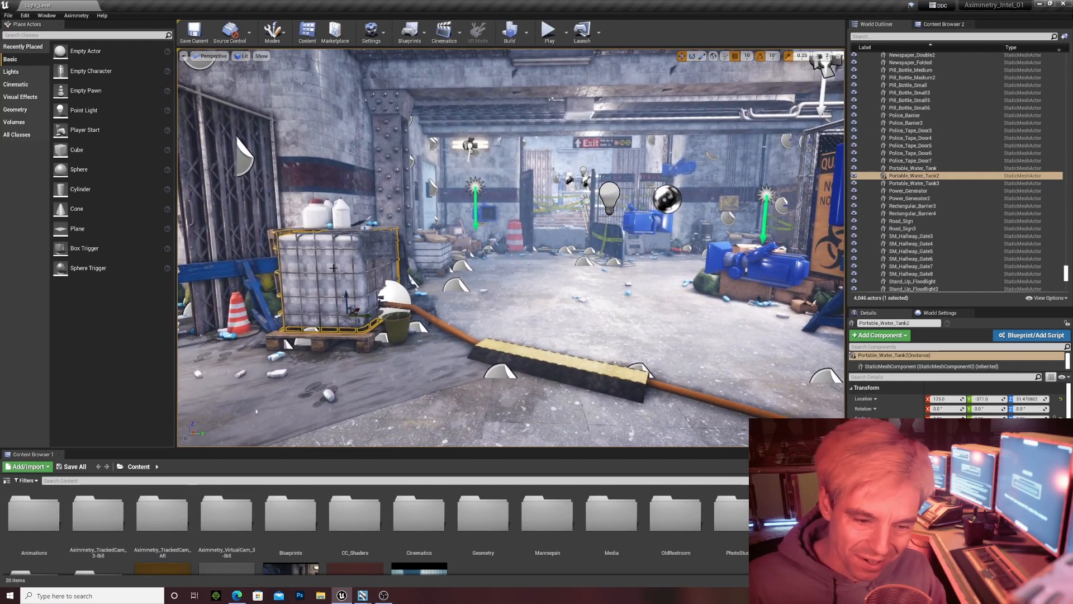
right_click_drag(492, 293, 531, 297)
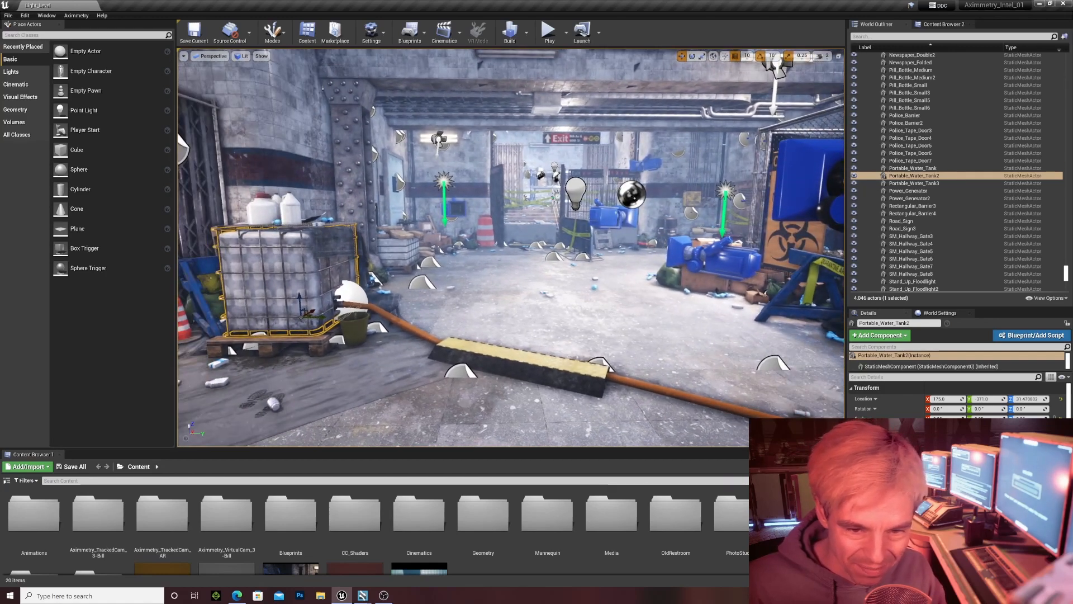
right_click_drag(494, 295, 473, 289)
left_click(540, 356)
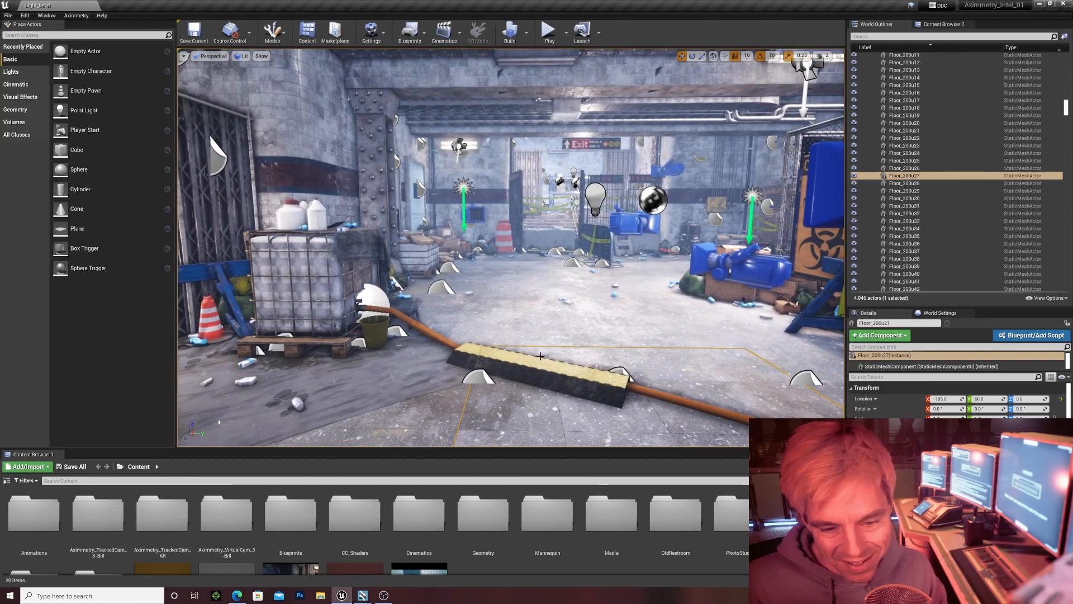
left_click(476, 105)
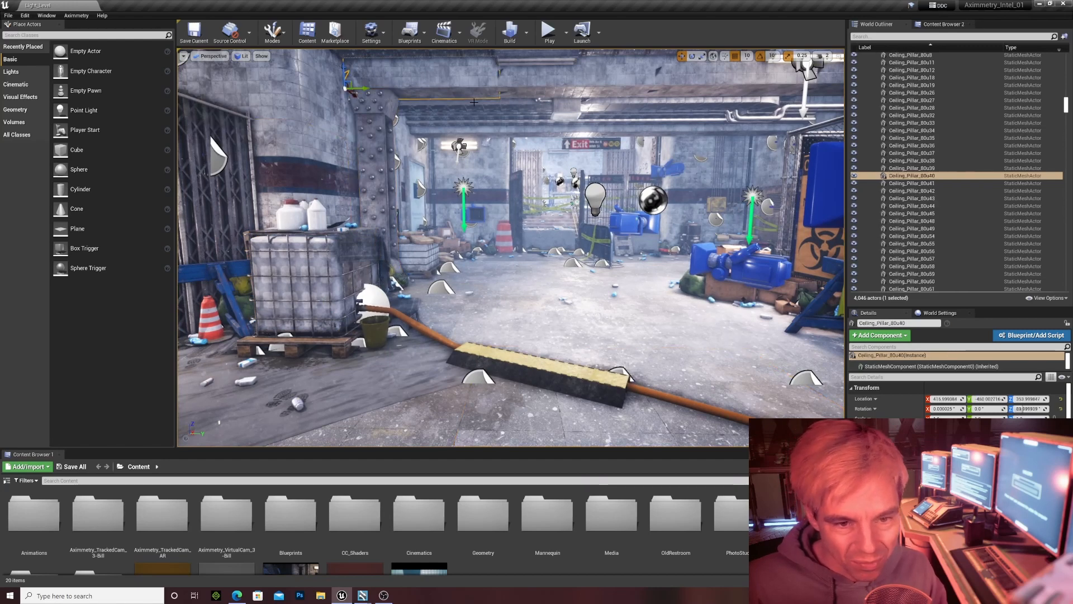
left_click(668, 251)
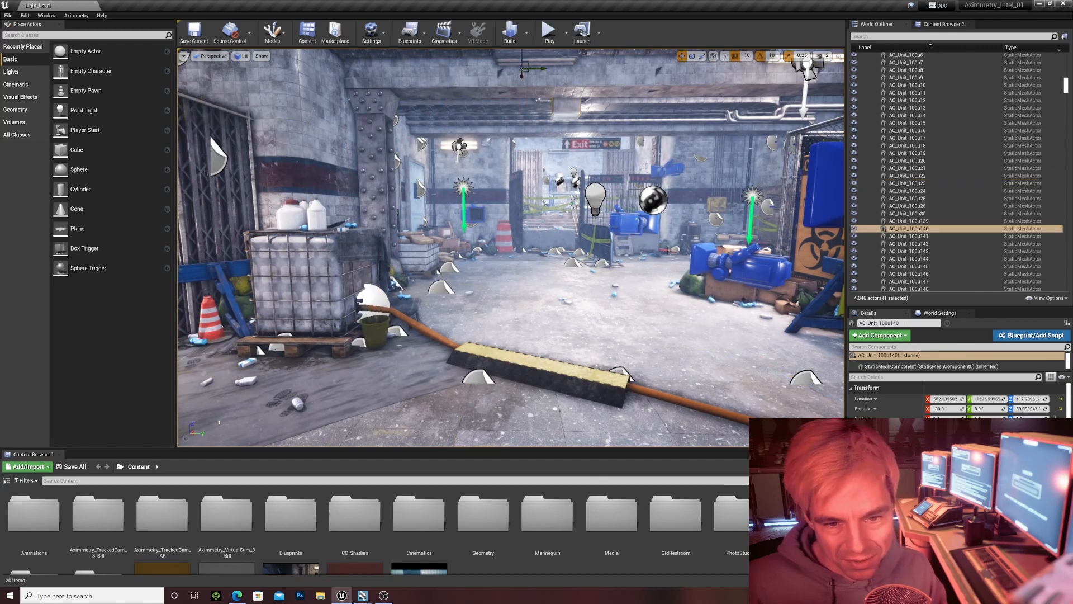
left_click(717, 279)
Select Portable_Water_Tank2 on the pallet and move it to about Y -151, Z 61.5, above the hallway floor
left_click(325, 264)
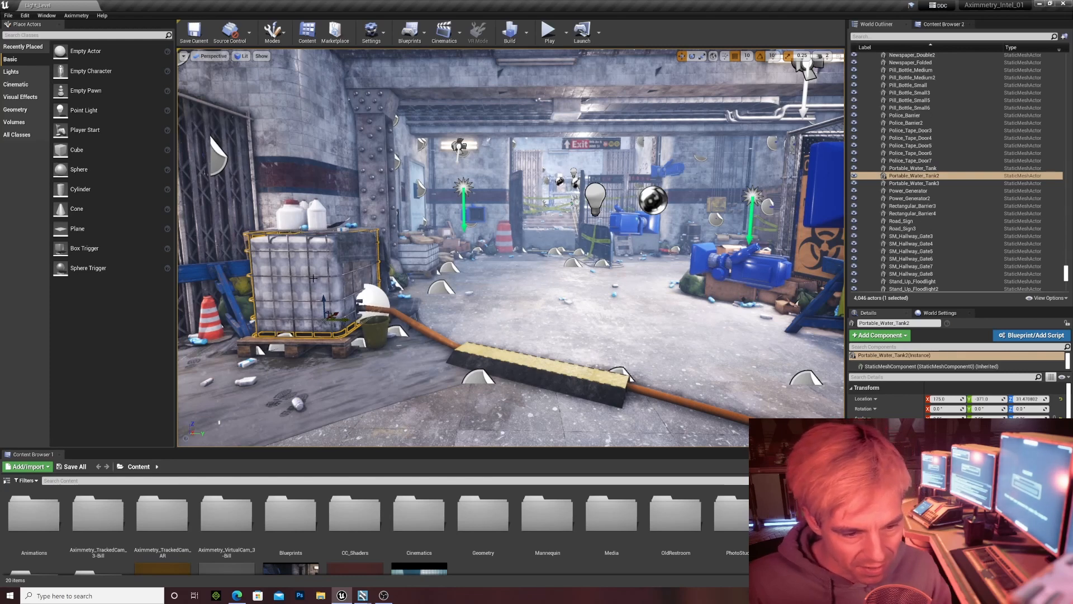
left_click_drag(341, 320, 522, 277)
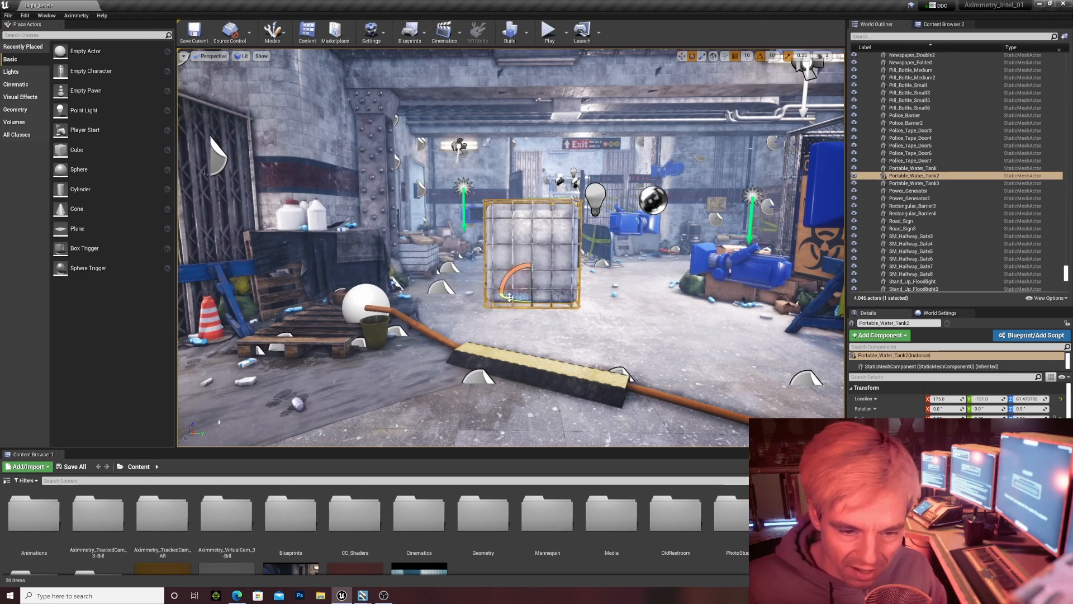
Tilt the water tank freely with the rotate tool and enlarge it with the scale tool
left_click_drag(509, 297, 530, 269)
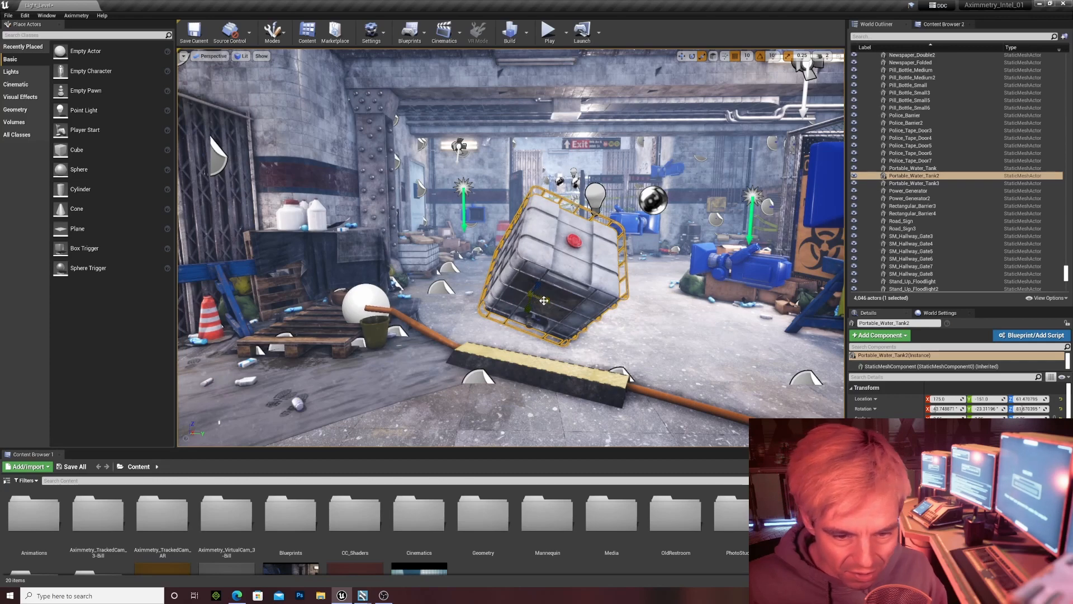
mouse_move(544, 301)
left_mouse_down()
mouse_move(609, 307)
mouse_move(555, 302)
mouse_move(592, 280)
mouse_move(546, 283)
left_mouse_up()
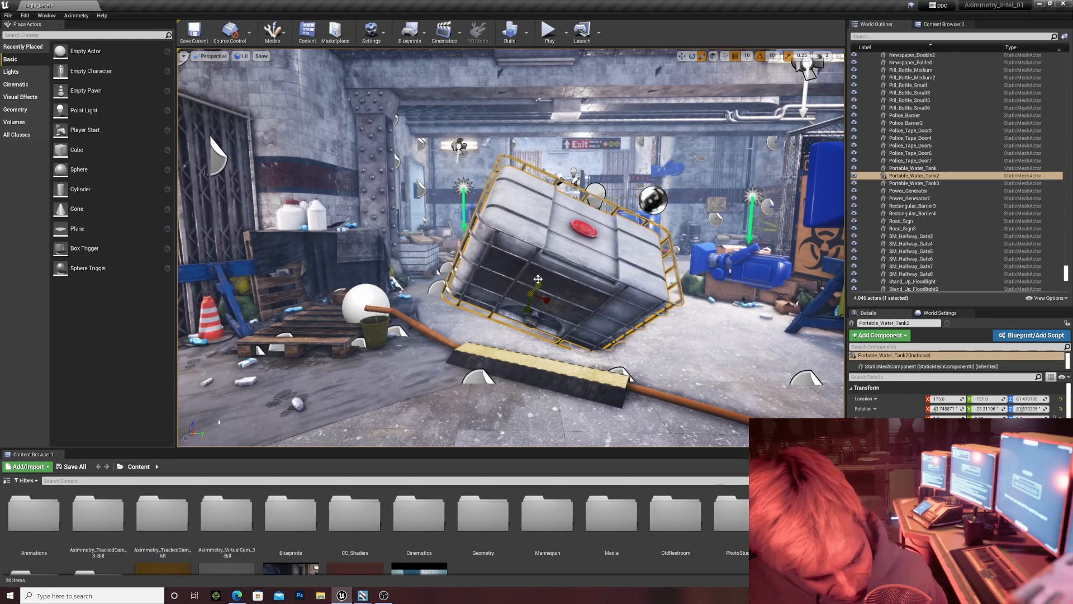
Undo the scaling, rotation and move of the water tank, back to its original place on the pallet
key("ctrl+z")
key("ctrl+z")
key("ctrl+z")
key("ctrl+z")
key("ctrl+z")
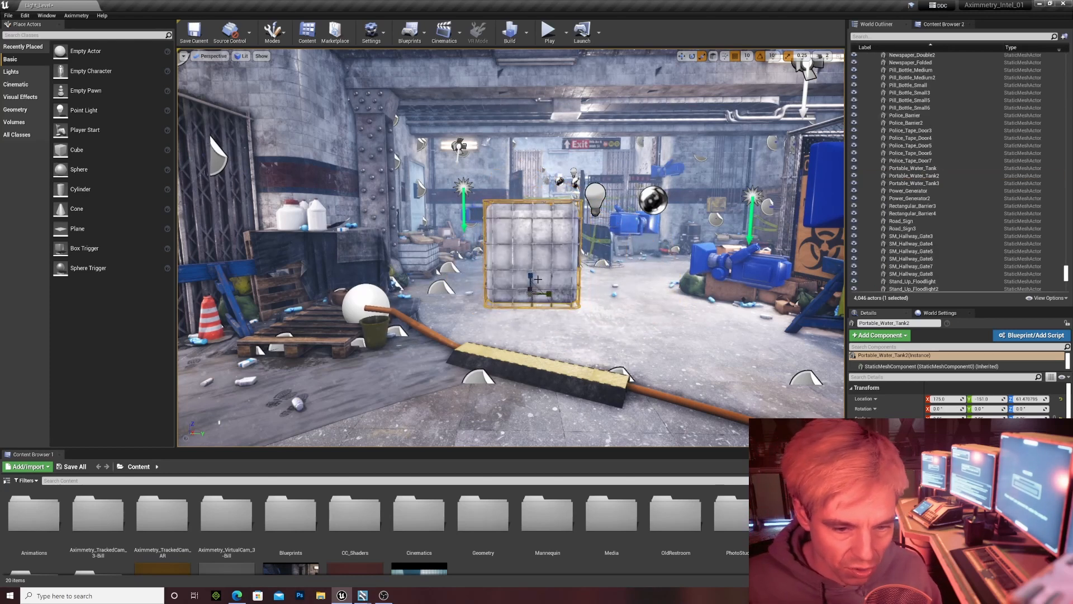
key("ctrl+z")
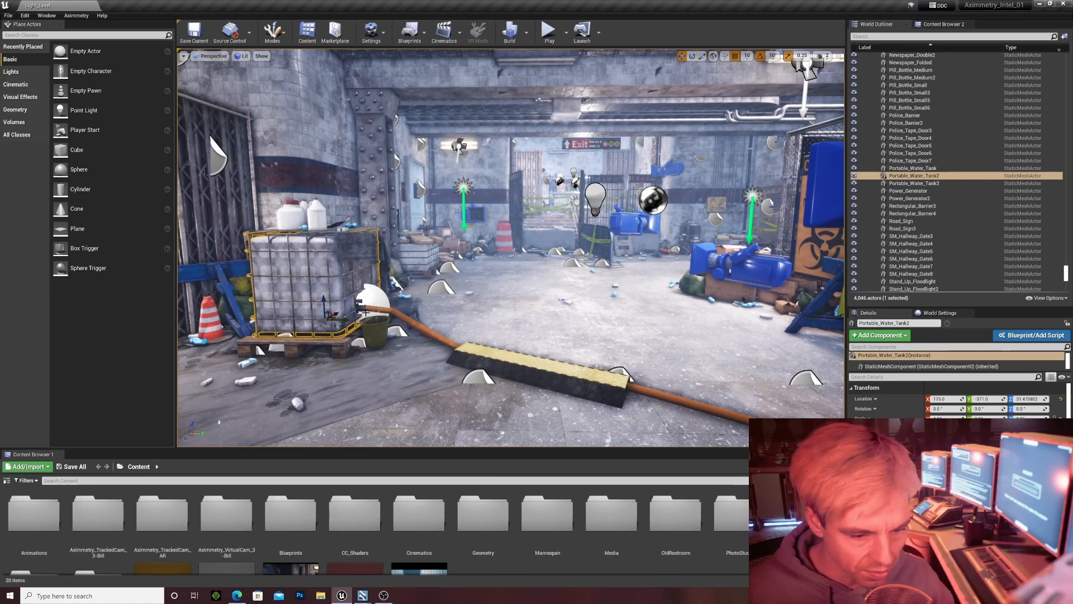
Move the water tank along Y off its pallet, undo that move and finish with the move tool active
left_click_drag(345, 320, 504, 355)
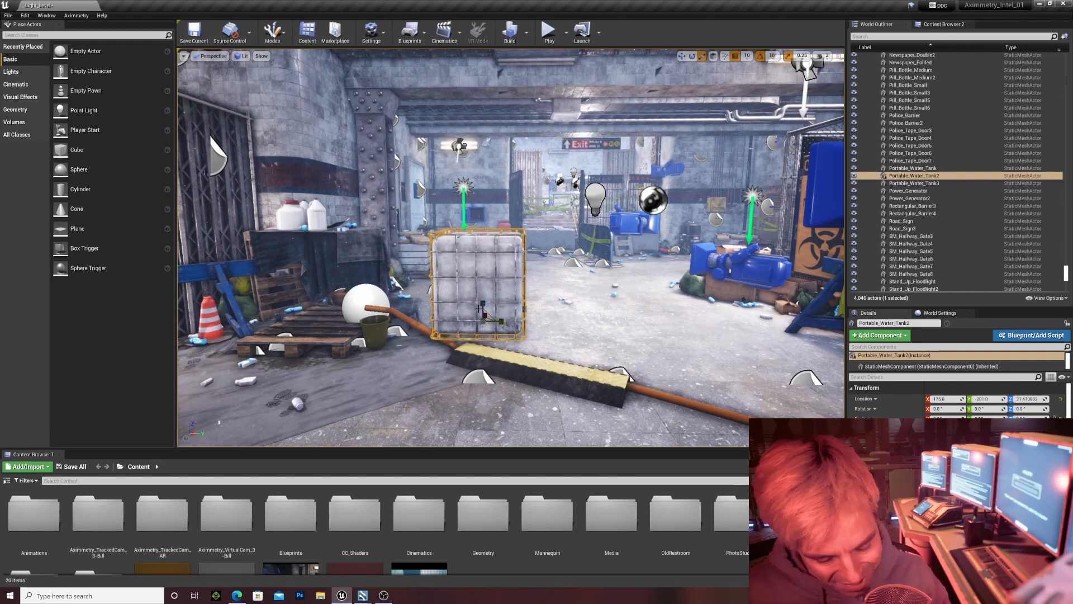
key("e")
key("ctrl+z")
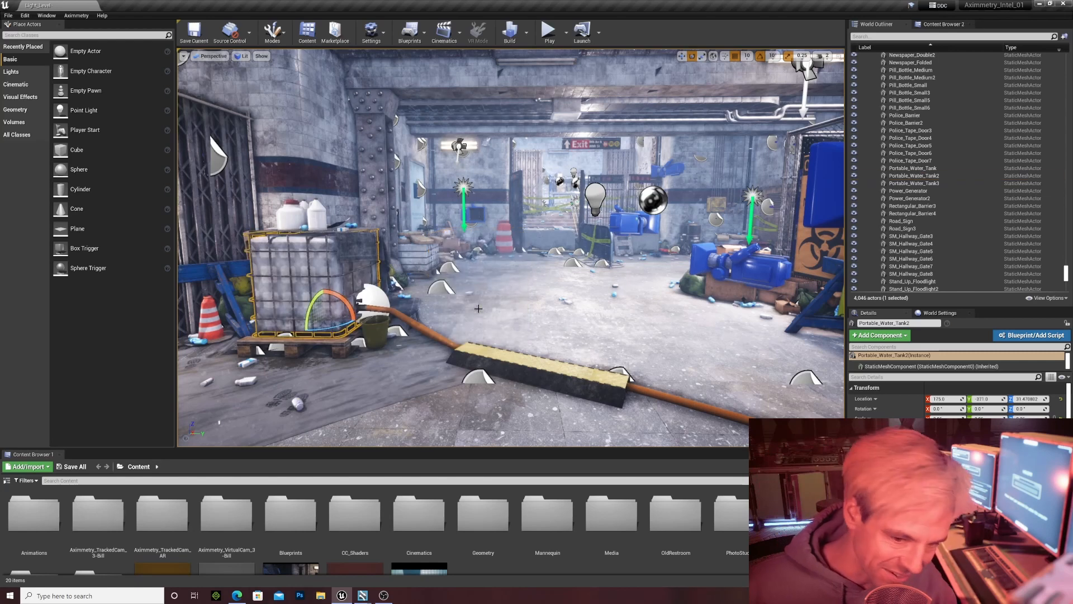
key("w")
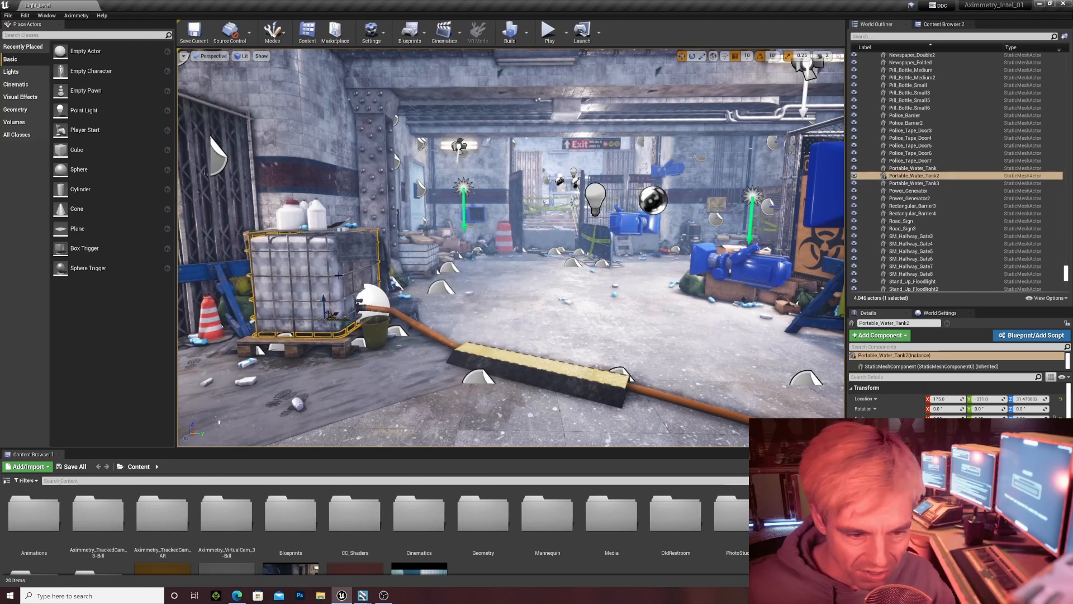
Cycle the selected water tank's gizmo through the move, rotate and scale tools, ending on scale
key("e")
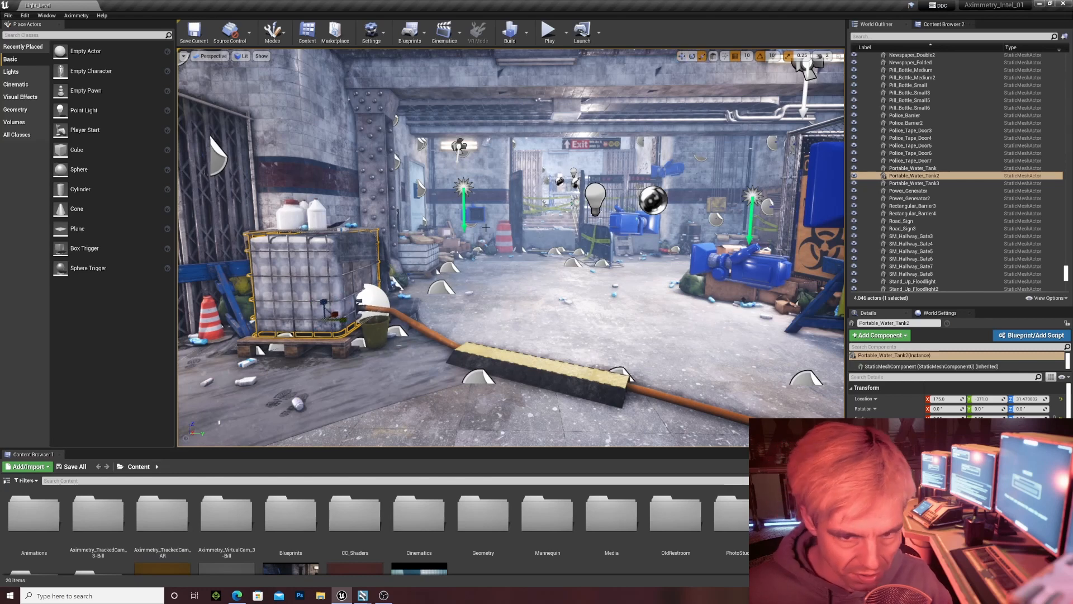
key("e")
key("r")
key("e")
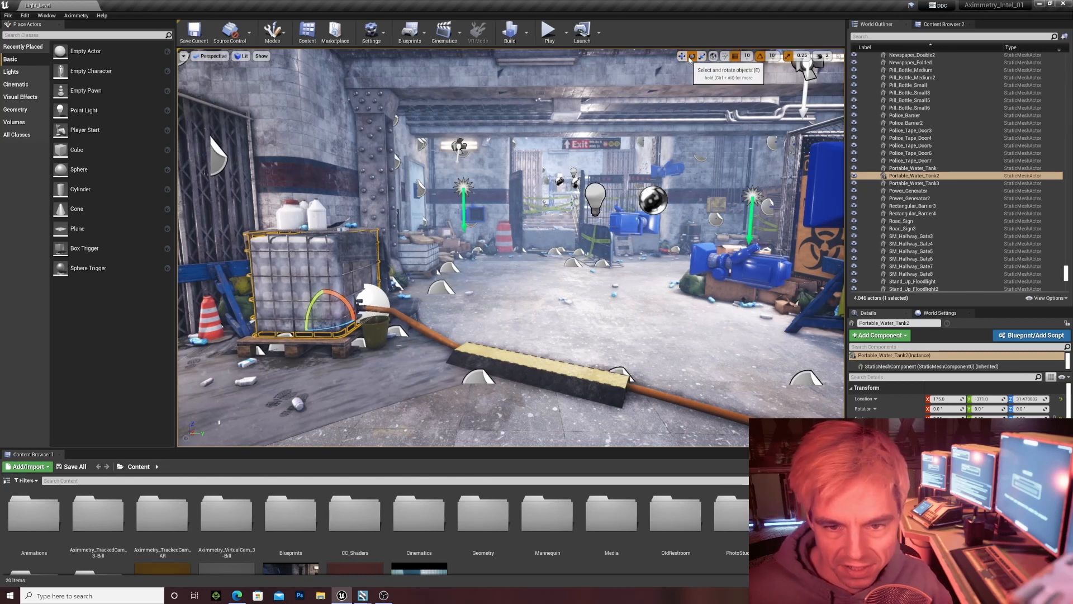
key("w")
key("e")
key("r")
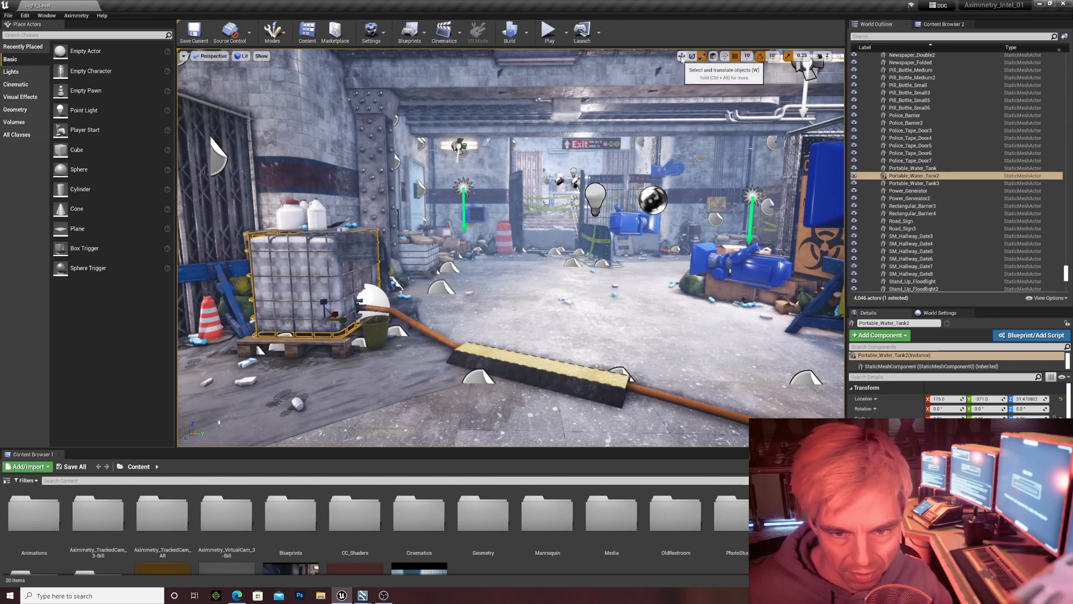
left_click(681, 57)
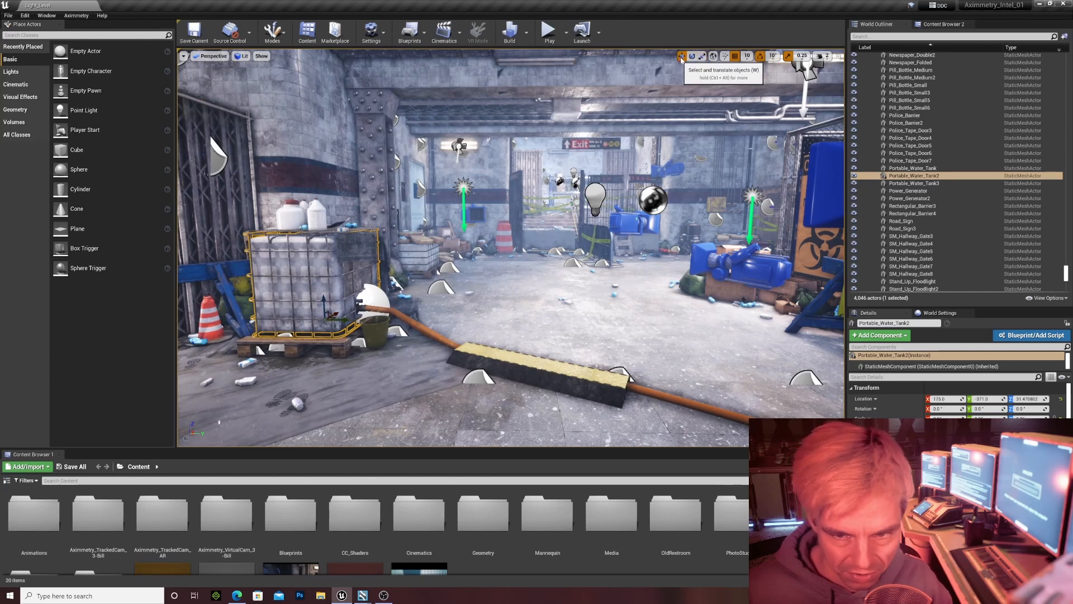
left_click(690, 57)
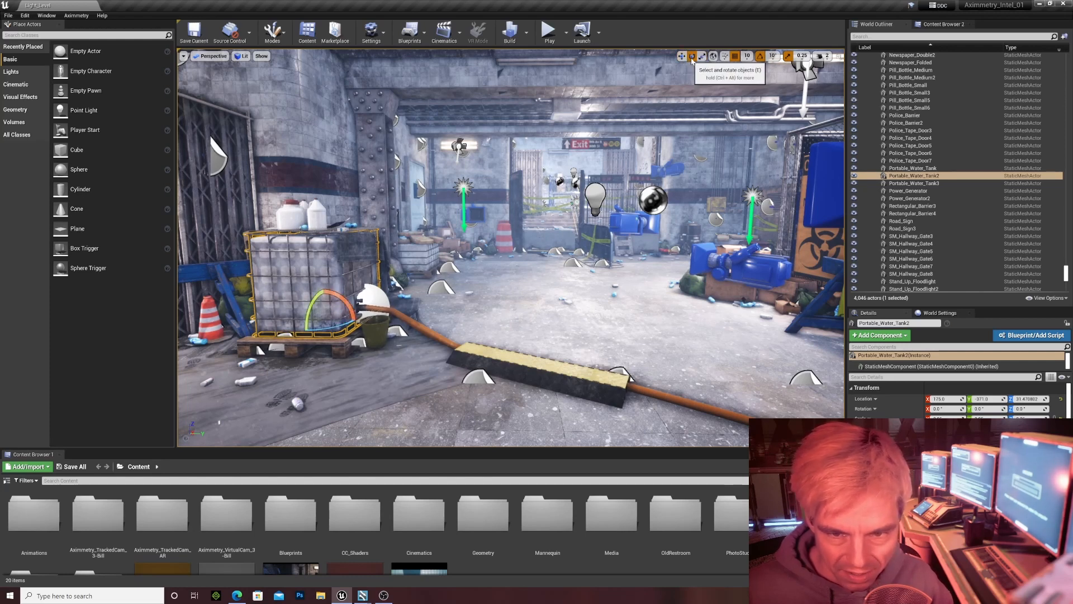
left_click(702, 57)
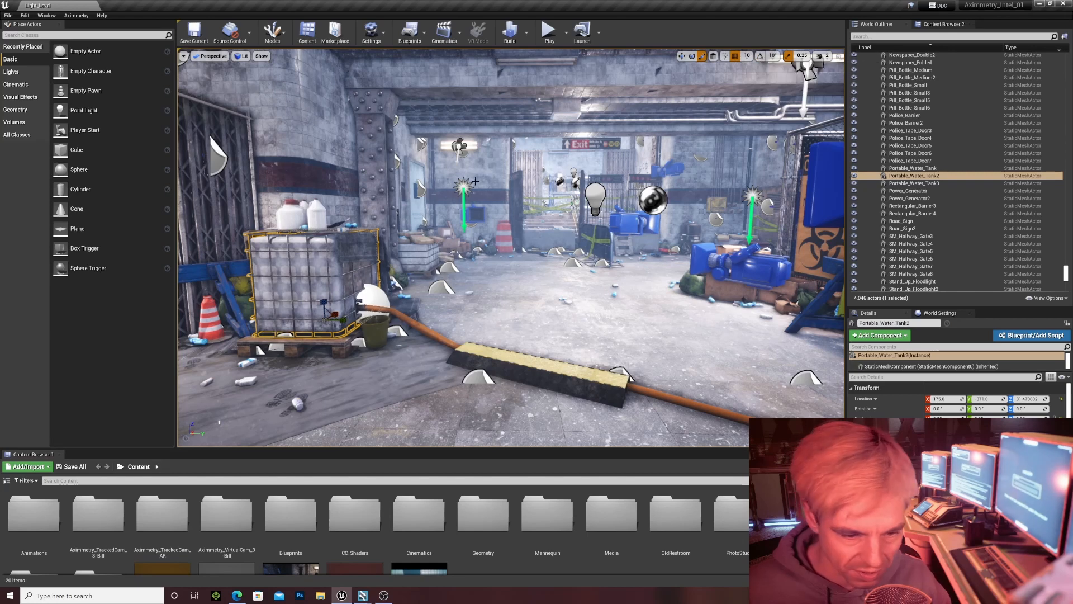
Turn off rotation snapping, tilt the water tank about 48° with the rotate tool and undo the tilt
left_click(762, 57)
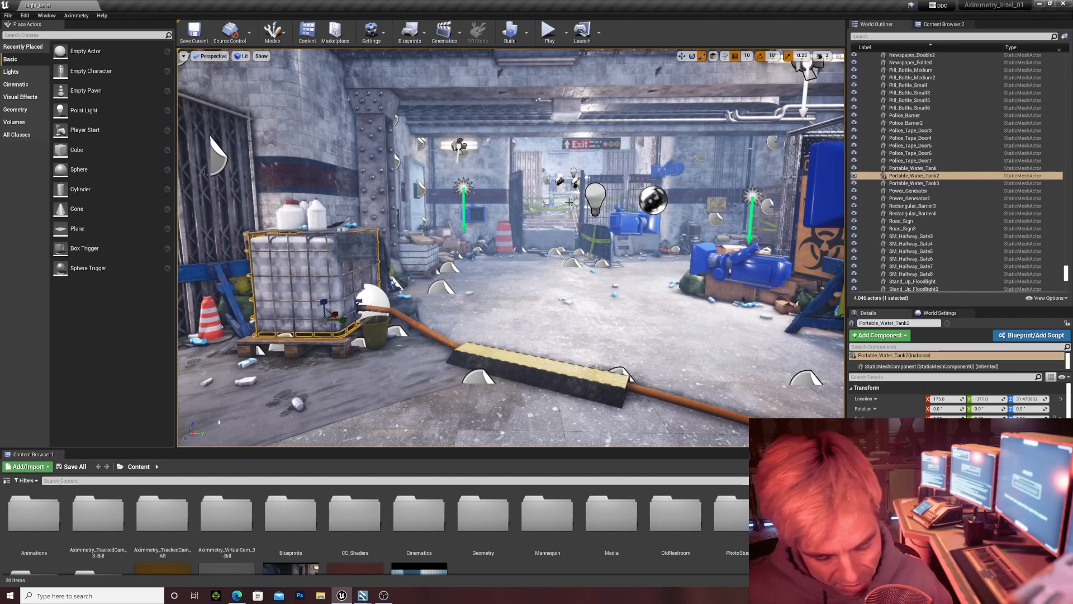
key("e")
mouse_move(326, 292)
left_mouse_down()
mouse_move(370, 295)
mouse_move(319, 295)
mouse_move(342, 297)
left_mouse_up()
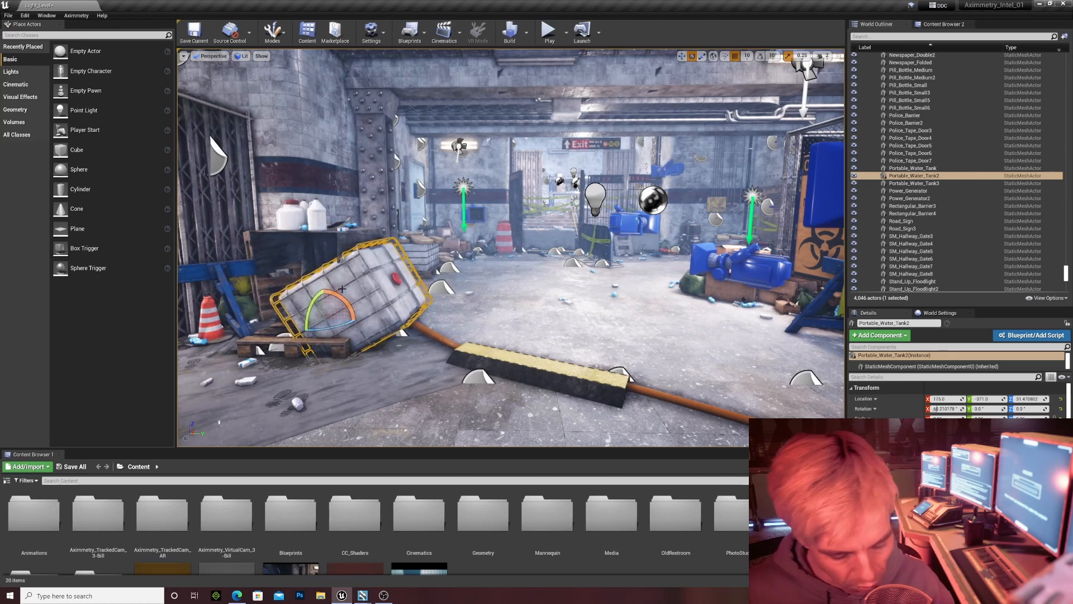
key("ctrl+z")
key("ctrl+z")
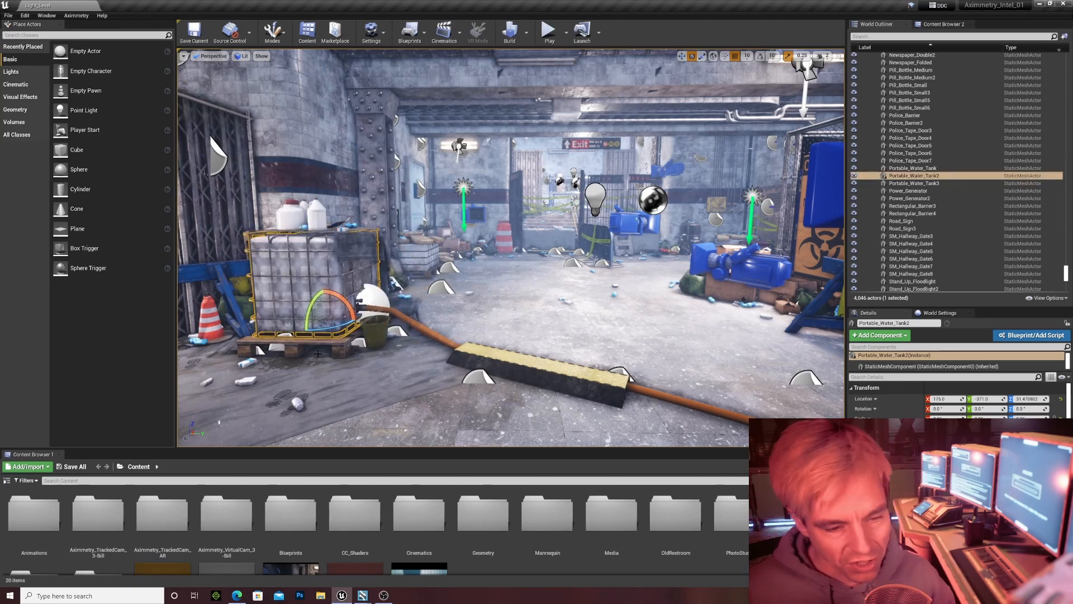
Slide the water tank off its pallet towards the hallway with the move tool, and undo the move
key("w")
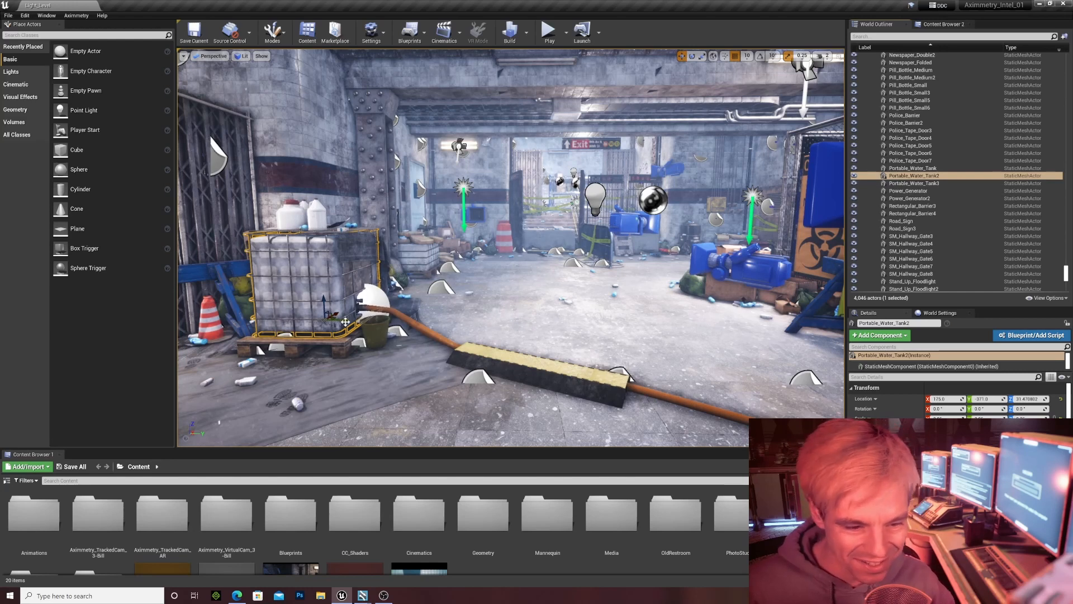
left_click_drag(345, 322, 420, 317)
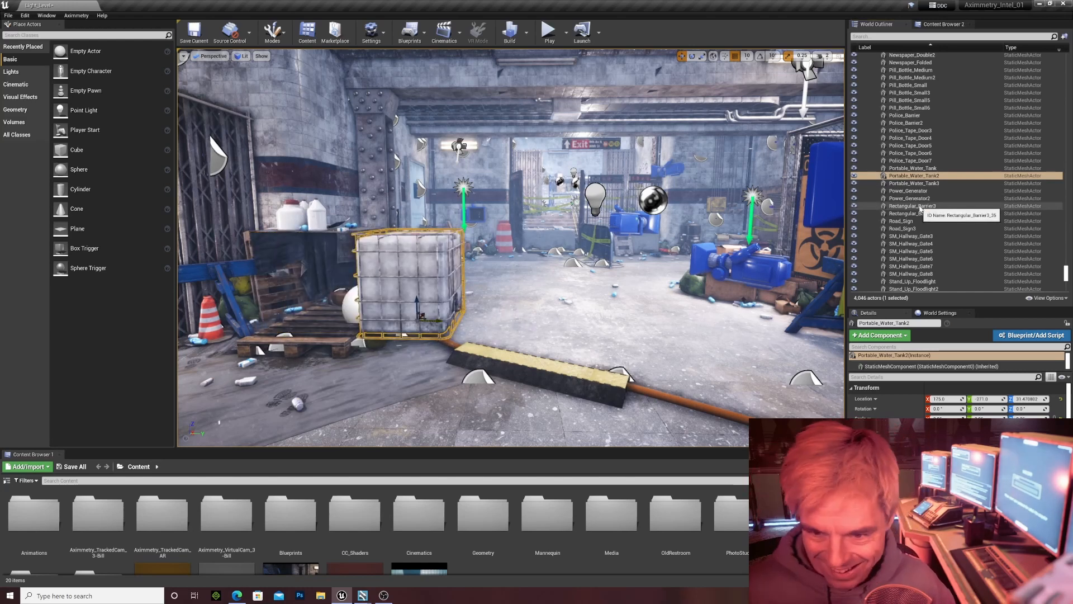
key("ctrl+z")
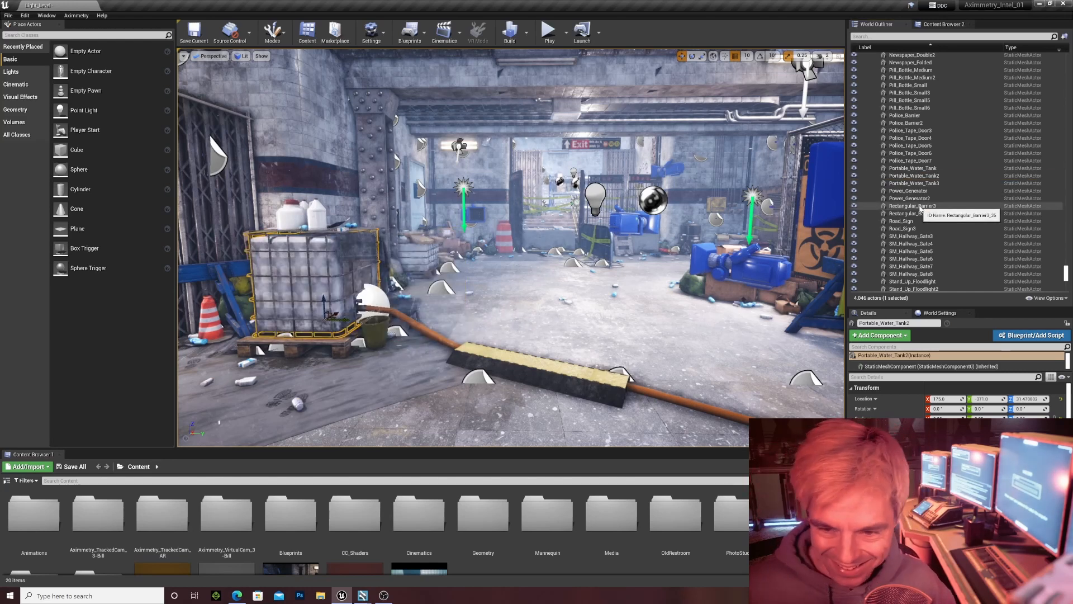
Select Portable_Water_Tank in the World Outliner, focus the viewport on it and look around its surroundings
left_click(900, 176)
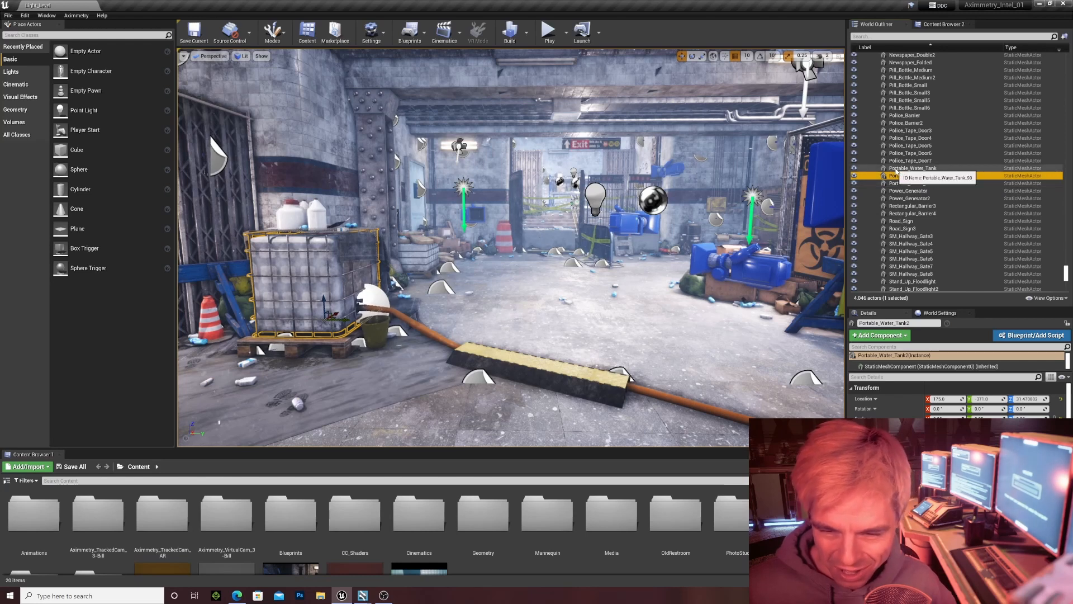
left_click(897, 169)
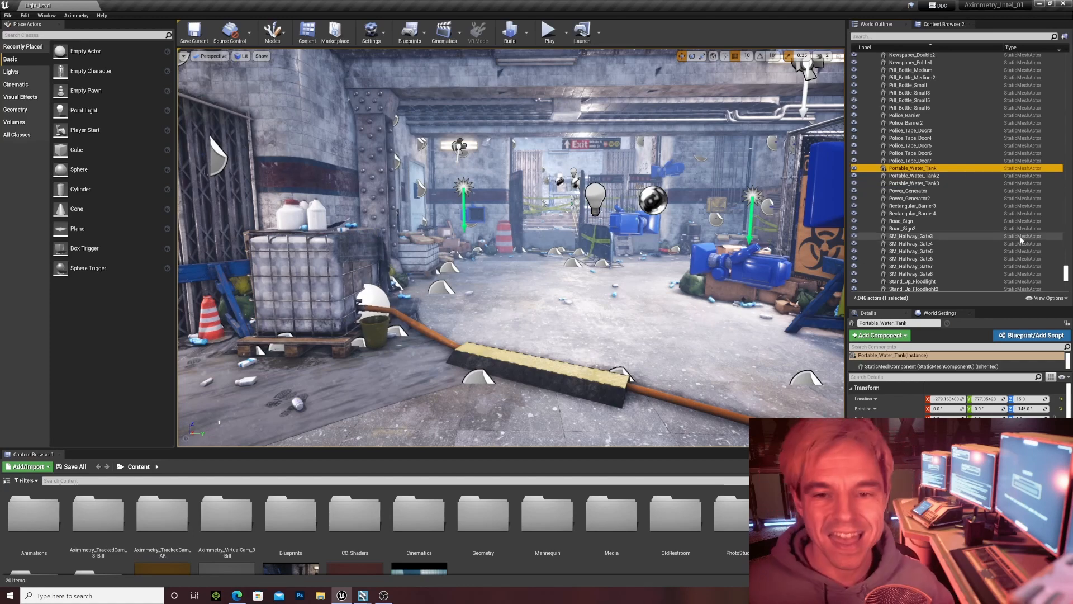
key("f")
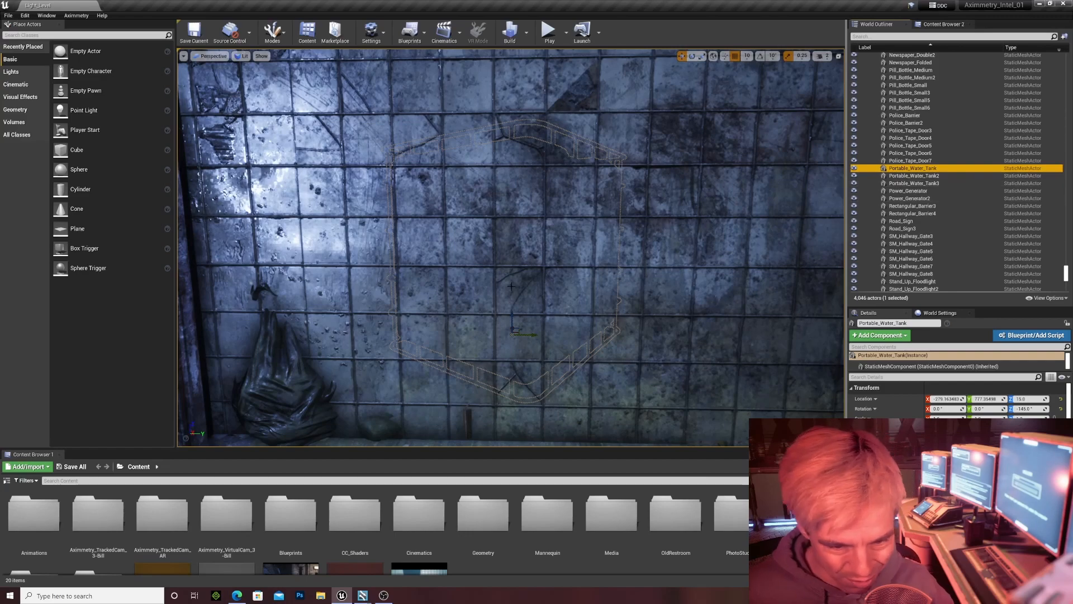
scroll(497, 327, "up", 12)
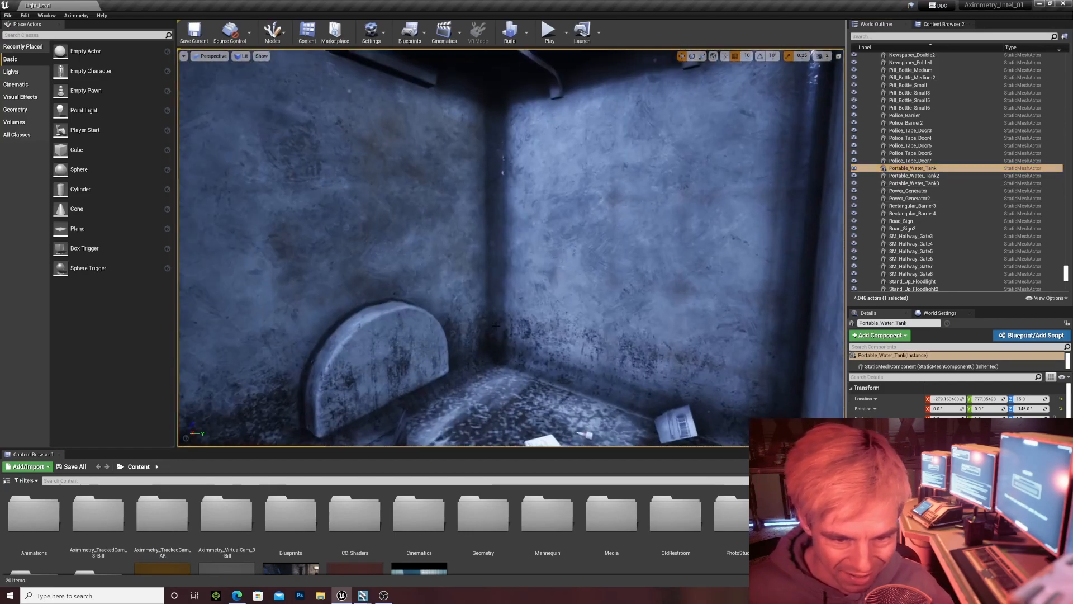
mouse_move(496, 326)
right_mouse_down()
mouse_move(503, 299)
mouse_move(448, 323)
mouse_move(665, 349)
mouse_move(548, 364)
mouse_move(506, 343)
right_mouse_up()
scroll(496, 325, "up", 8)
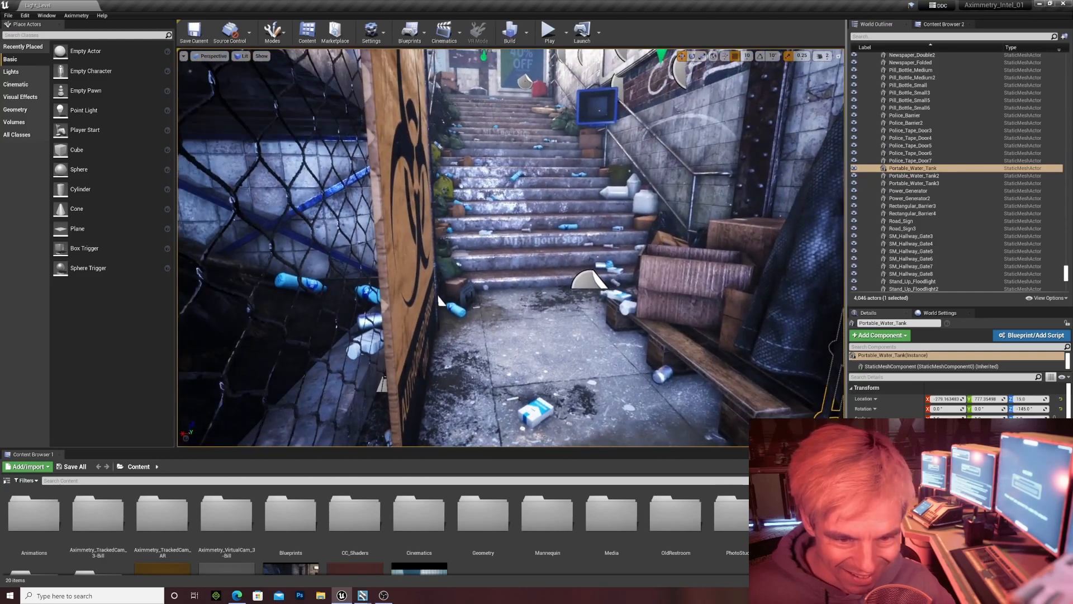
Refocus on Portable_Water_Tank and pull the camera back to see it behind the striped barrier and metal gate
double_click(906, 168)
right_click_drag(486, 300, 541, 300)
key("a")
key("d")
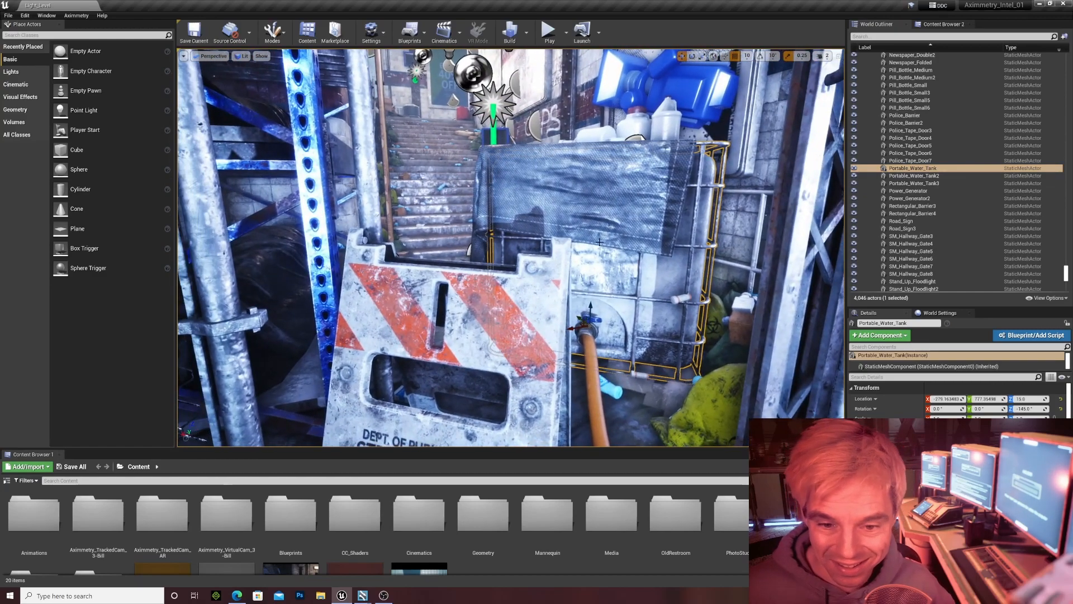
scroll(541, 301, "down", 3)
scroll(541, 300, "up", 1)
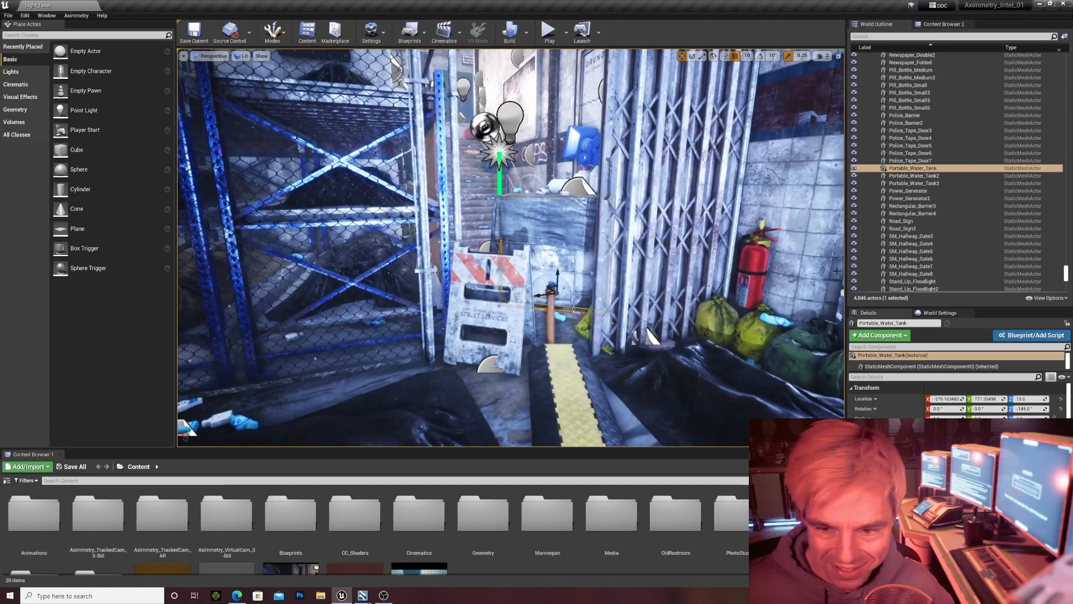
Focus the viewport on Portable_Water_Tank2 and again on Portable_Water_Tank from the World Outliner
left_click(900, 176)
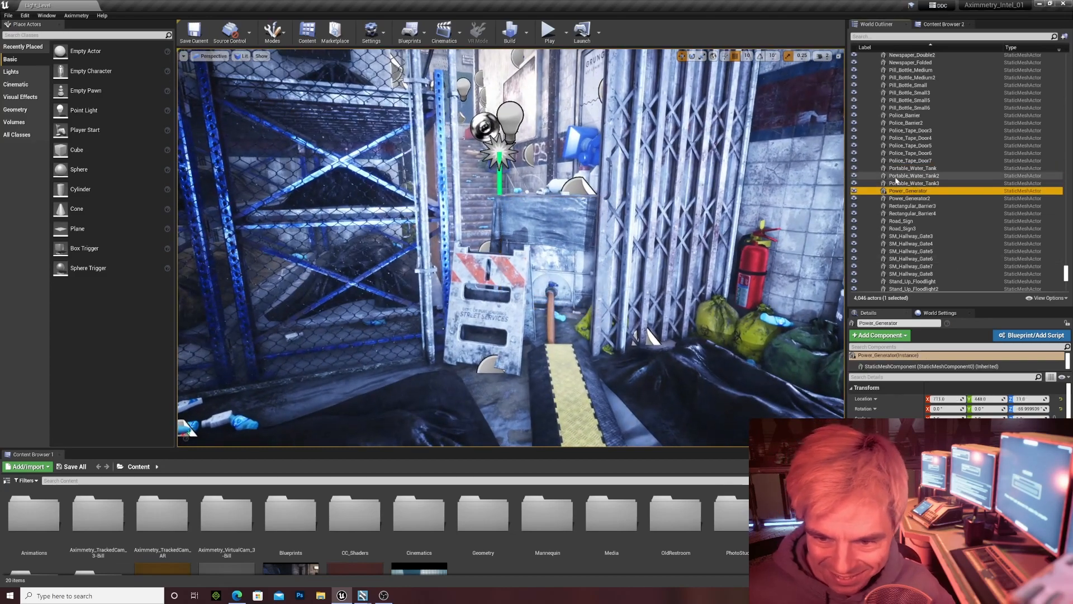
double_click(897, 176)
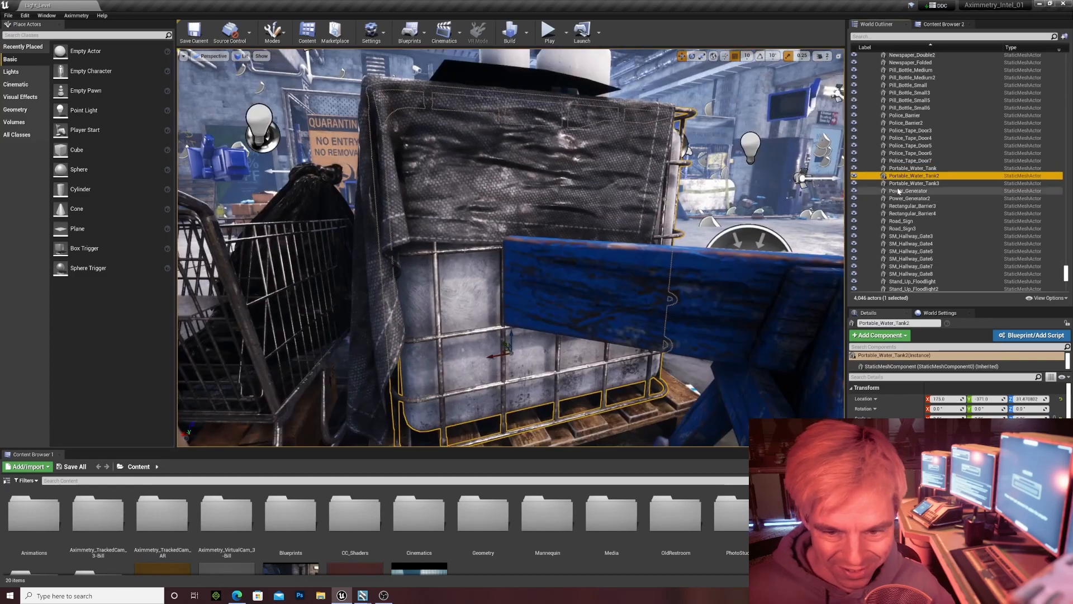
left_click(906, 168)
double_click(906, 169)
Focus the viewport on the quarantine tape actors one after another, from Police_Tape_Door7 to Police_Tape_Door3
double_click(912, 161)
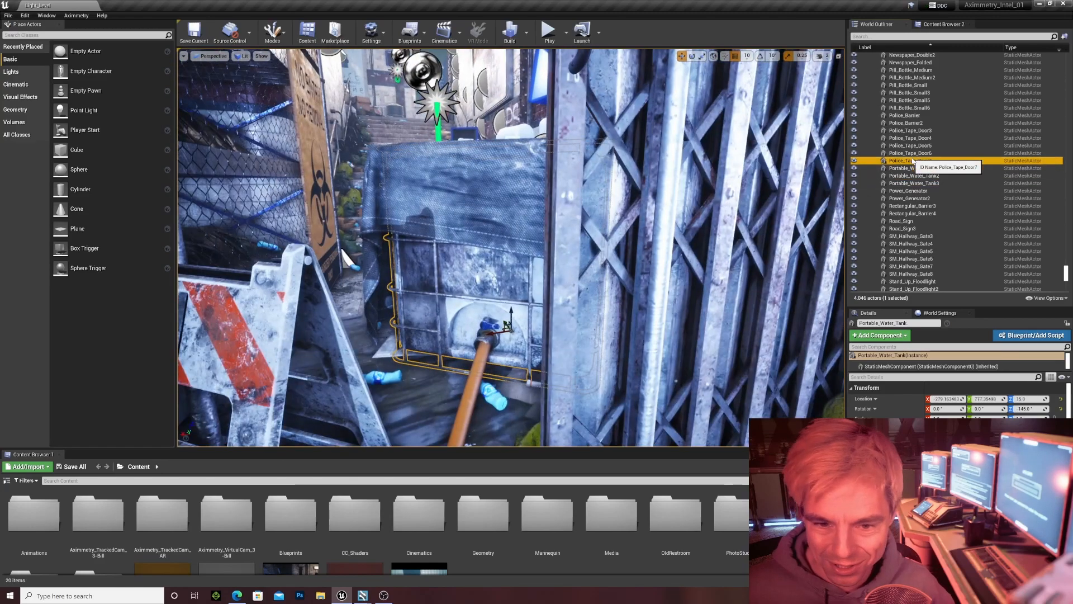
double_click(911, 153)
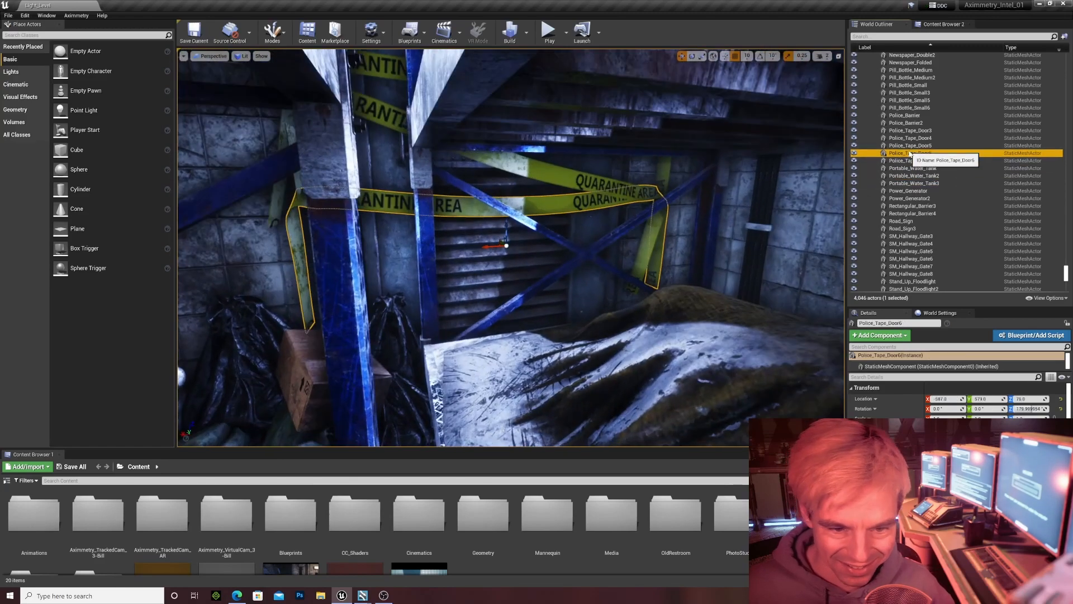
double_click(910, 145)
double_click(914, 138)
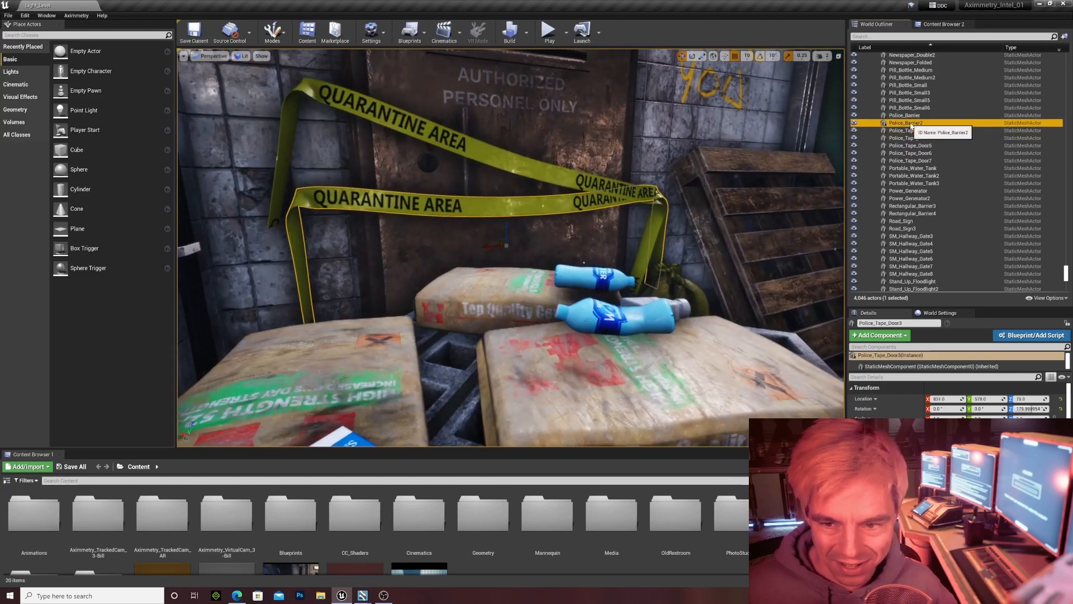
Focus the viewport on Police_Barrier2, Pill_Bottle_Small6 and finally Police_Barrier, leaving Police_Barrier selected
left_click(909, 122)
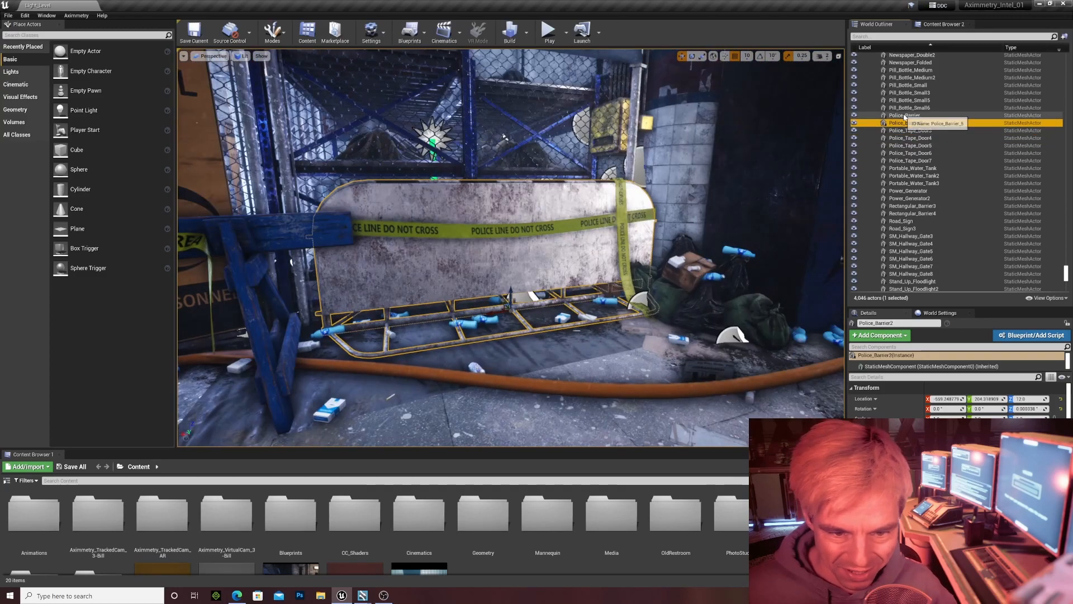
double_click(911, 115)
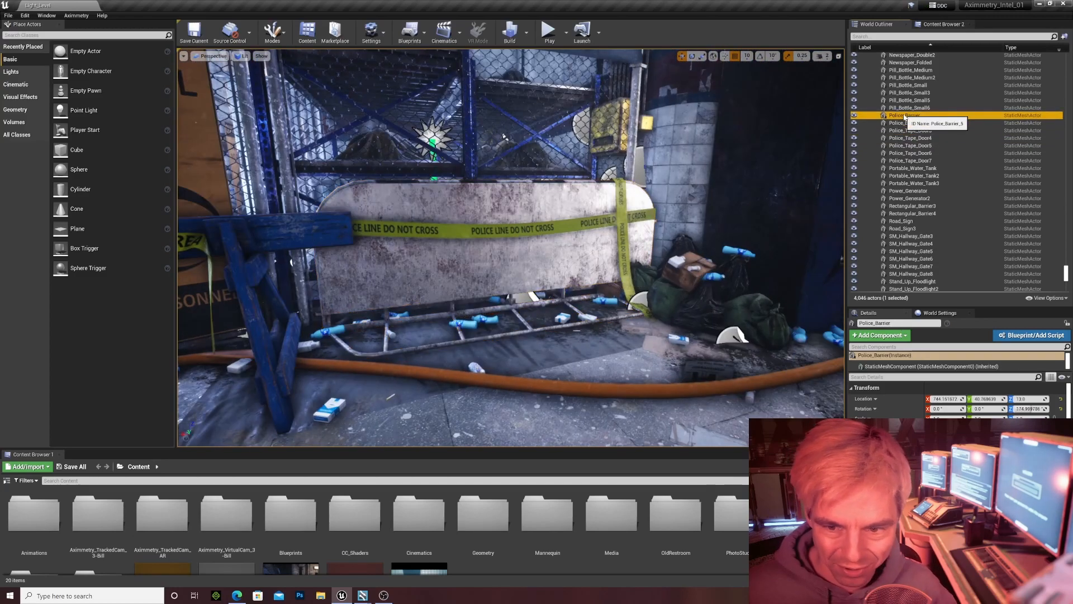
double_click(900, 109)
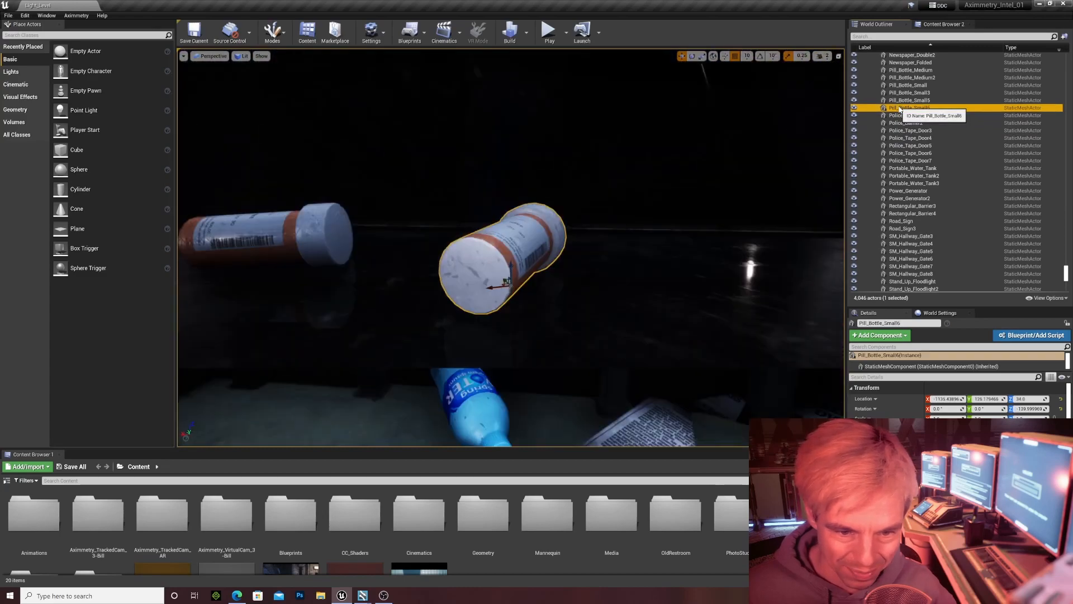
left_click(904, 116)
double_click(905, 117)
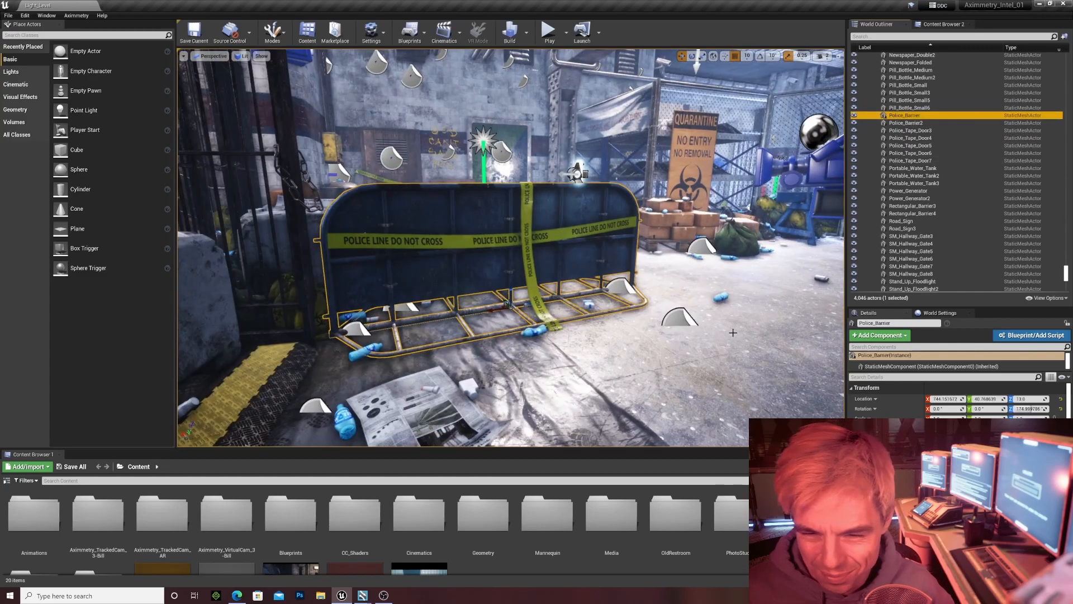
Fly the camera back and around until Police_Barrier is seen head-on with the hallway behind it
key("s")
right_click_drag(614, 344, 478, 343)
key("d")
key("a")
key("a")
key("s")
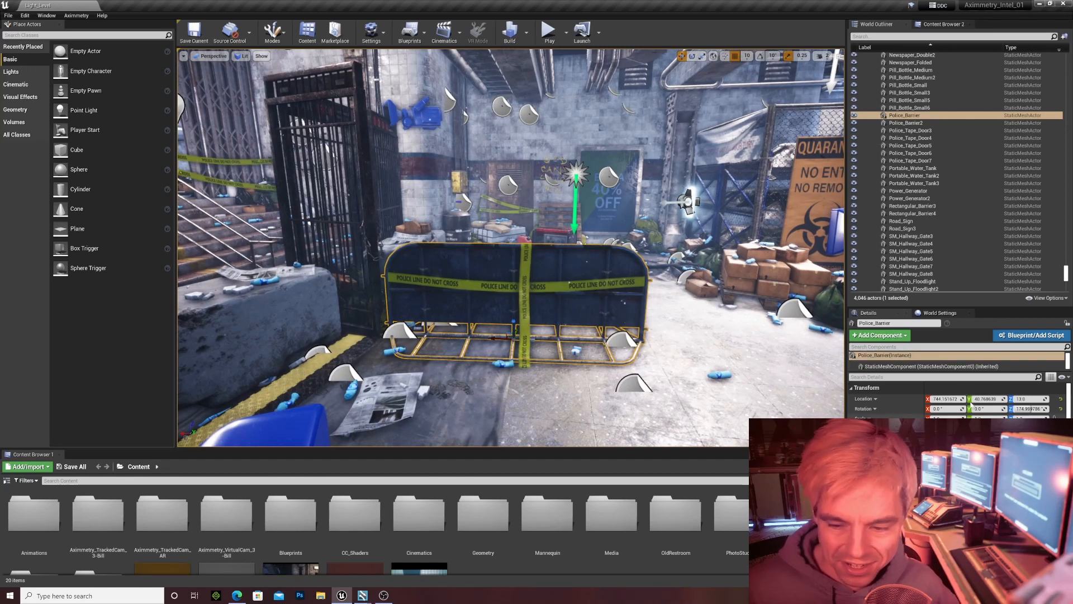
Select Police_Barrier in the World Outliner and look through its Details properties, returning to the Transform section
left_click(884, 118)
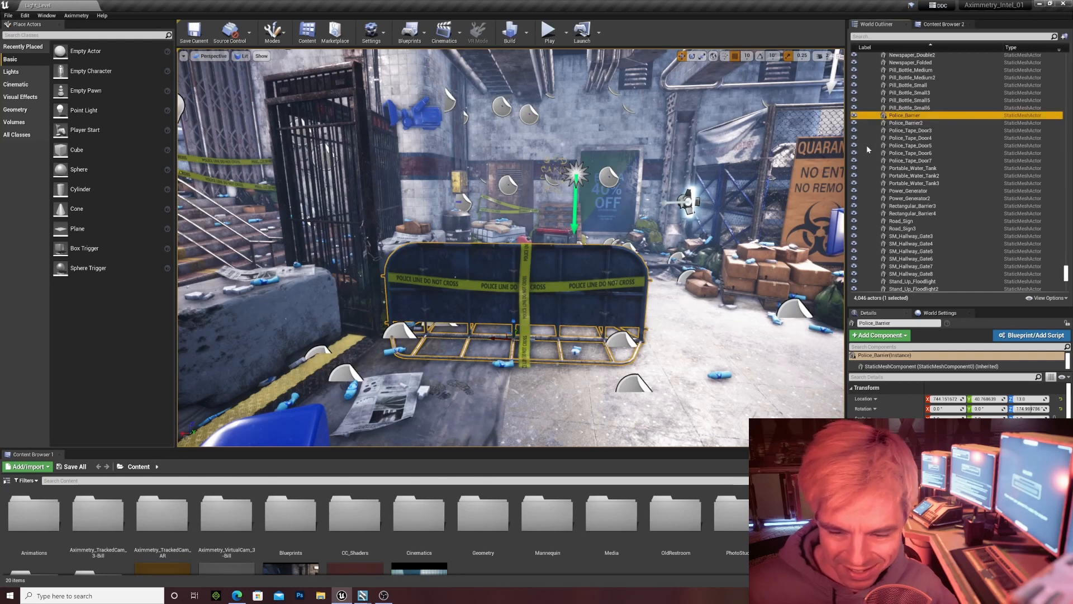
scroll(958, 400, "down", 10)
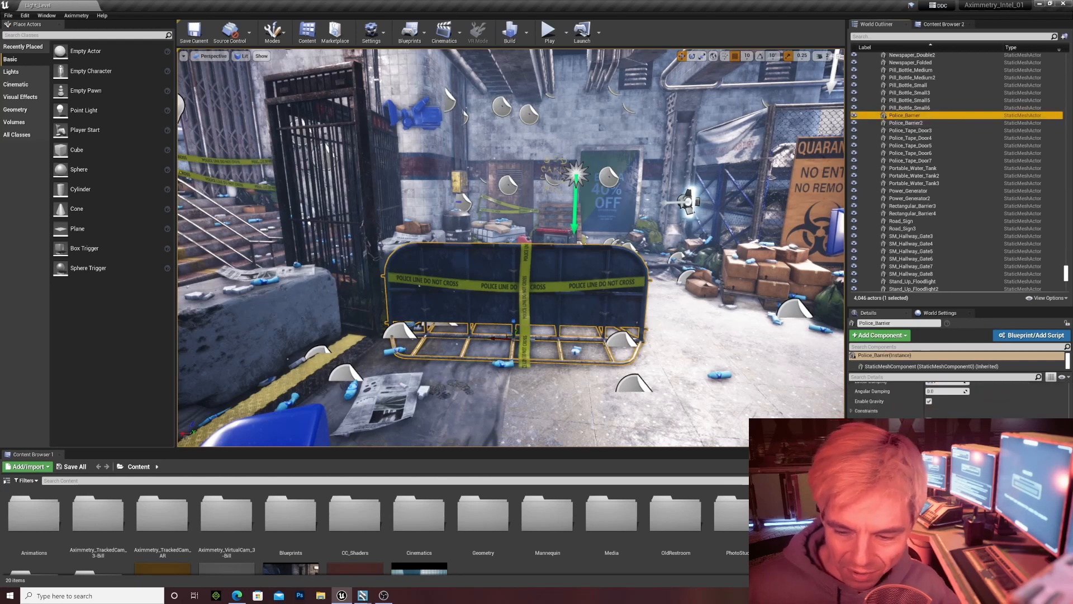
left_click_drag(1069, 441, 1071, 394)
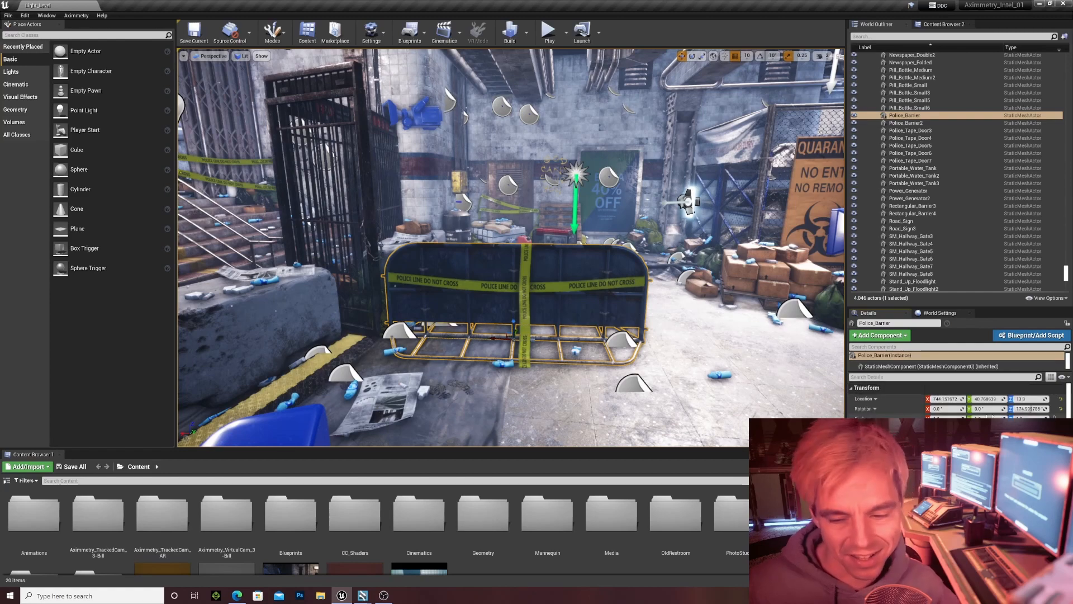
Scrub Police_Barrier's X, Y and Z location values to lift it above the floor, and undo the changes
left_click_drag(946, 399, 1045, 398)
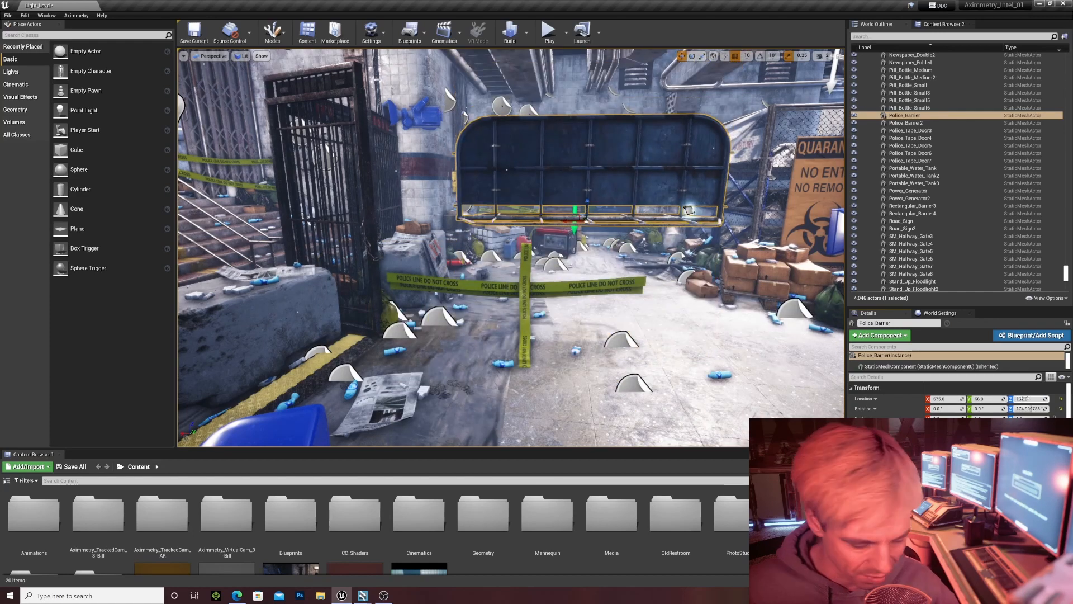
key("ctrl+z")
key("ctrl+z")
key("ctrl+z")
key("ctrl+z")
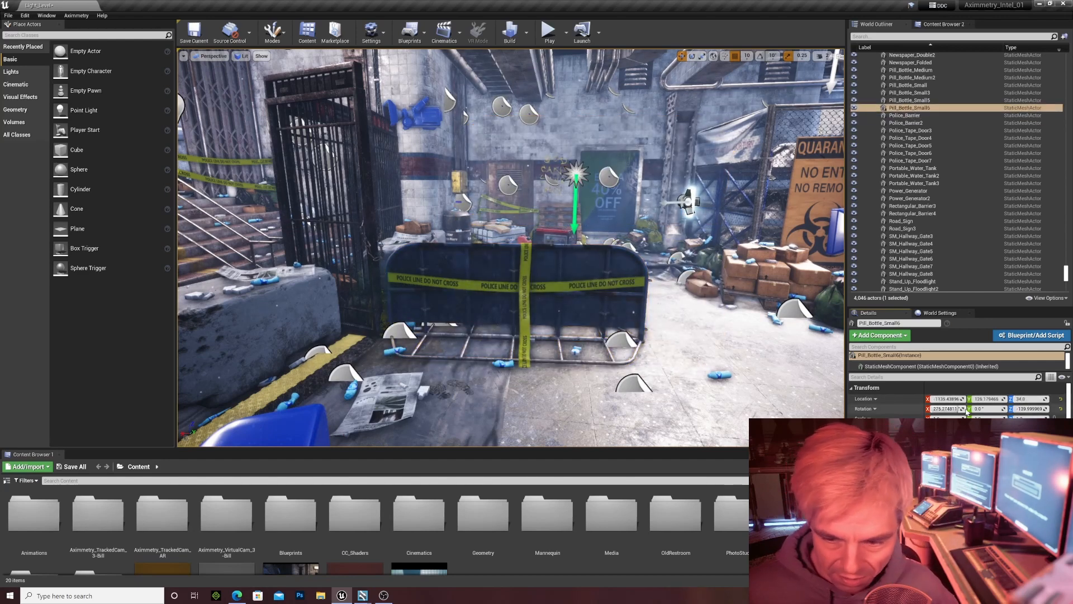
Restore the Police_Barrier selection, scrub its X rotation value to tilt it and undo the tilt
key("ctrl+y")
left_click_drag(936, 410, 998, 410)
key("ctrl+z")
key("ctrl+z")
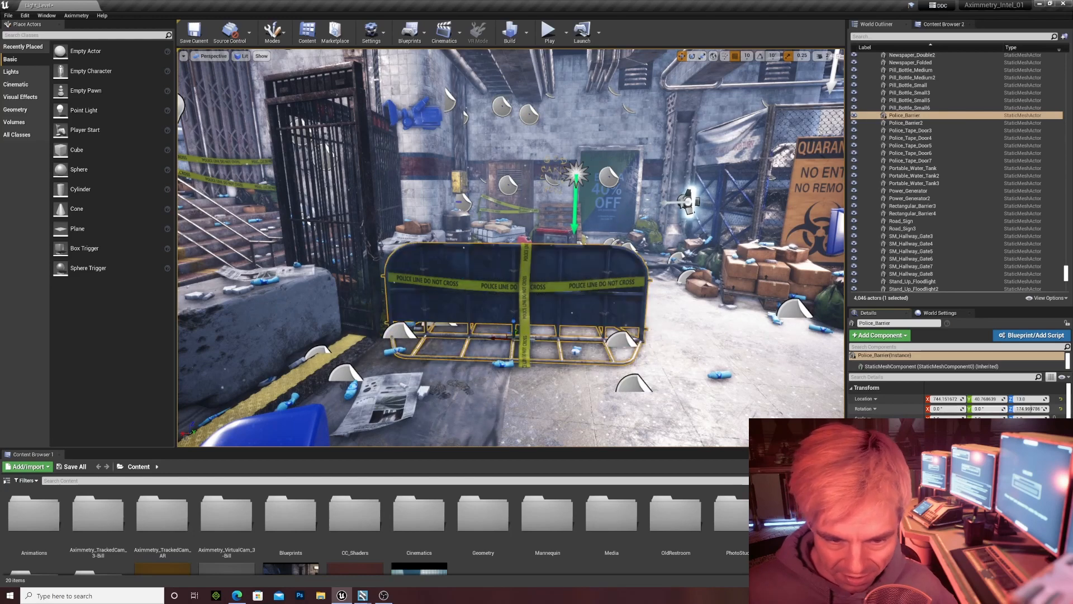
Restore the Police_Barrier selection and copy its location from the Transform properties
key("ctrl+z")
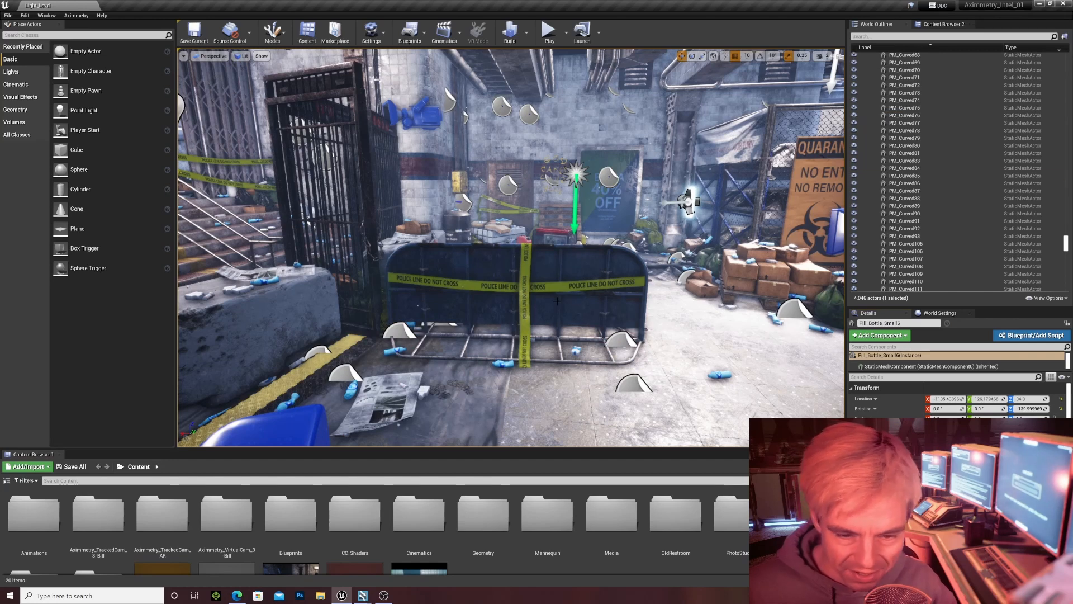
left_click(558, 301)
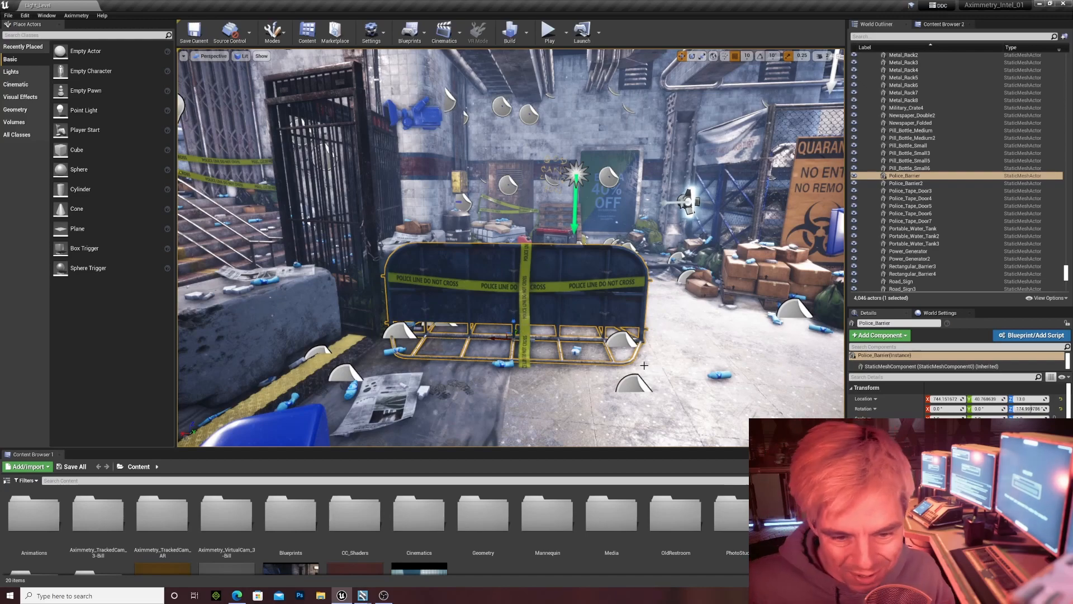
key("s")
right_click_drag(644, 365, 628, 382)
key("w")
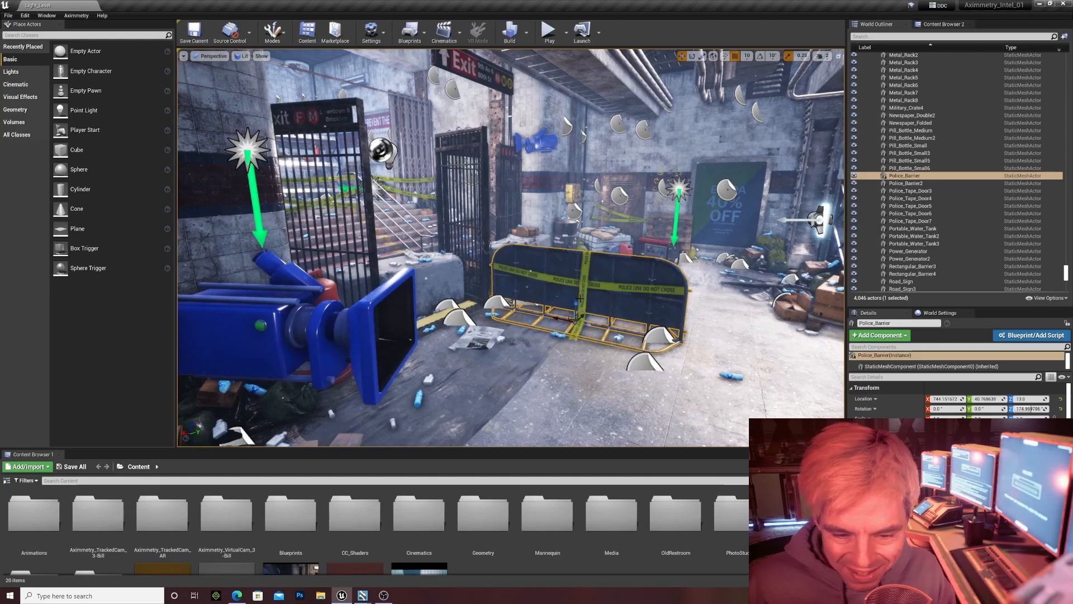
right_click_drag(581, 298, 693, 322)
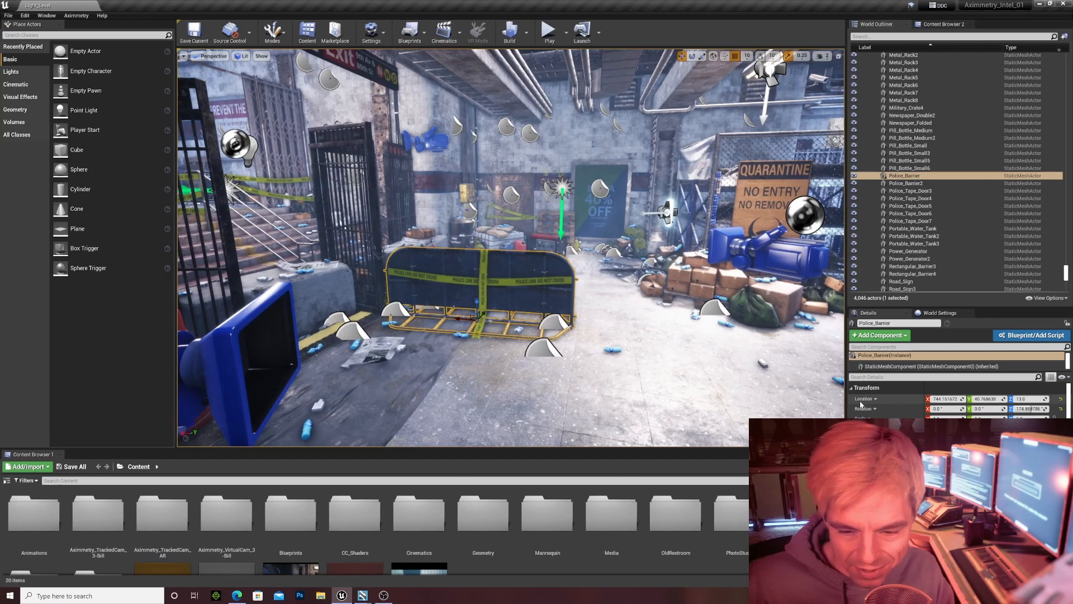
right_click(904, 403)
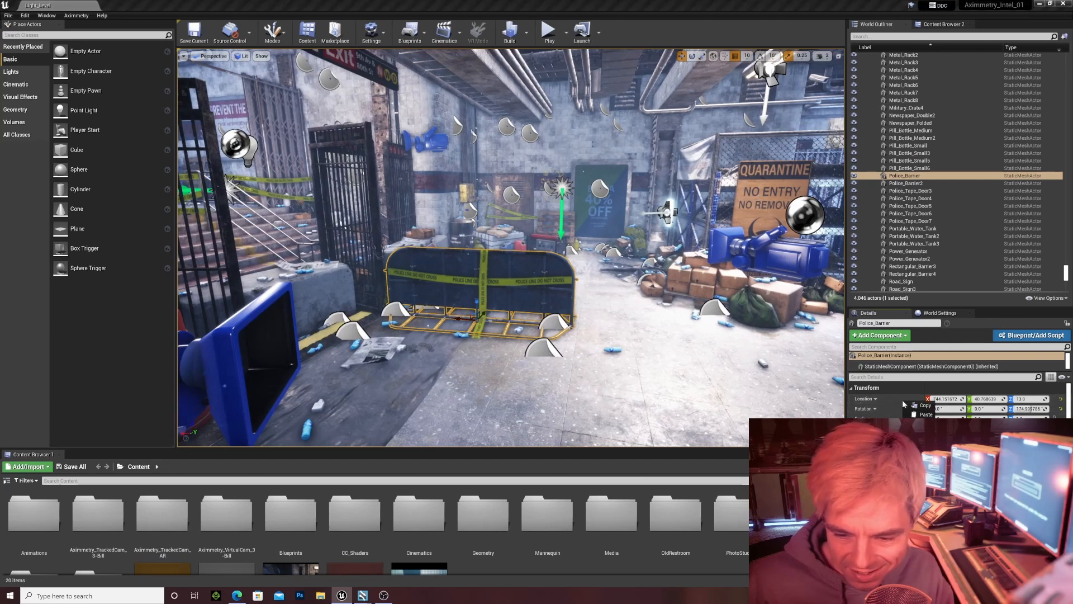
left_click(920, 407)
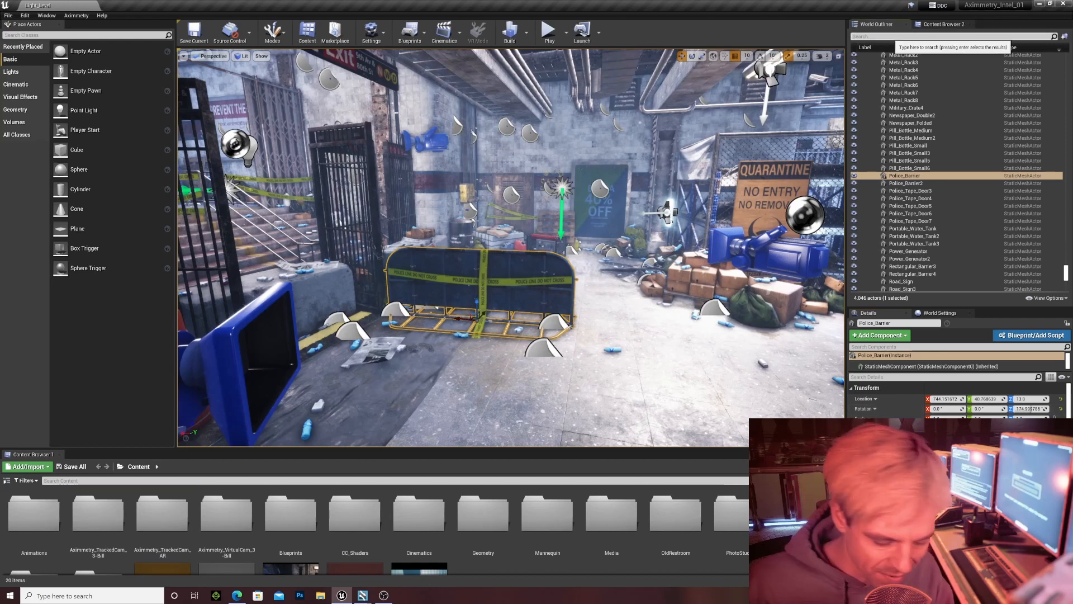
Search the World Outliner for "water", select Portable_Water_Tank2 and paste the copied location onto it
left_click(898, 37)
type("water")
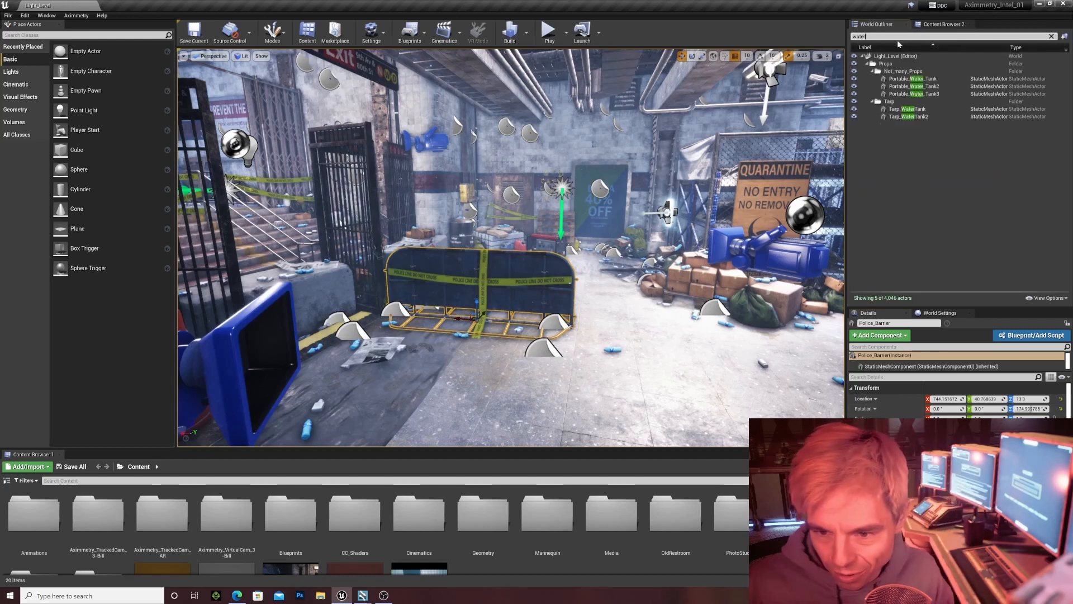
left_click(920, 117)
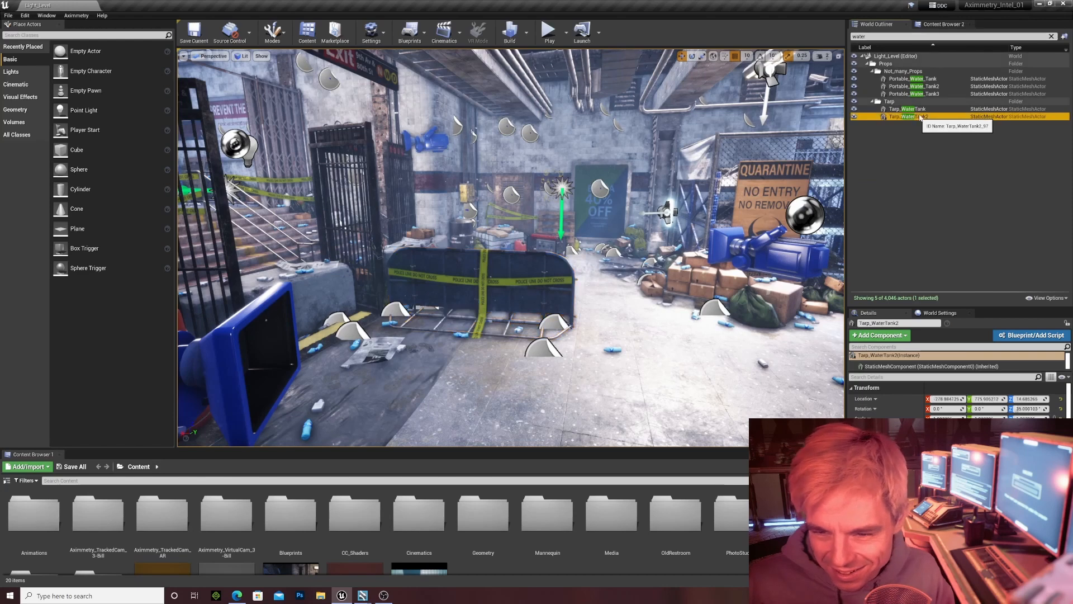
left_click(914, 87)
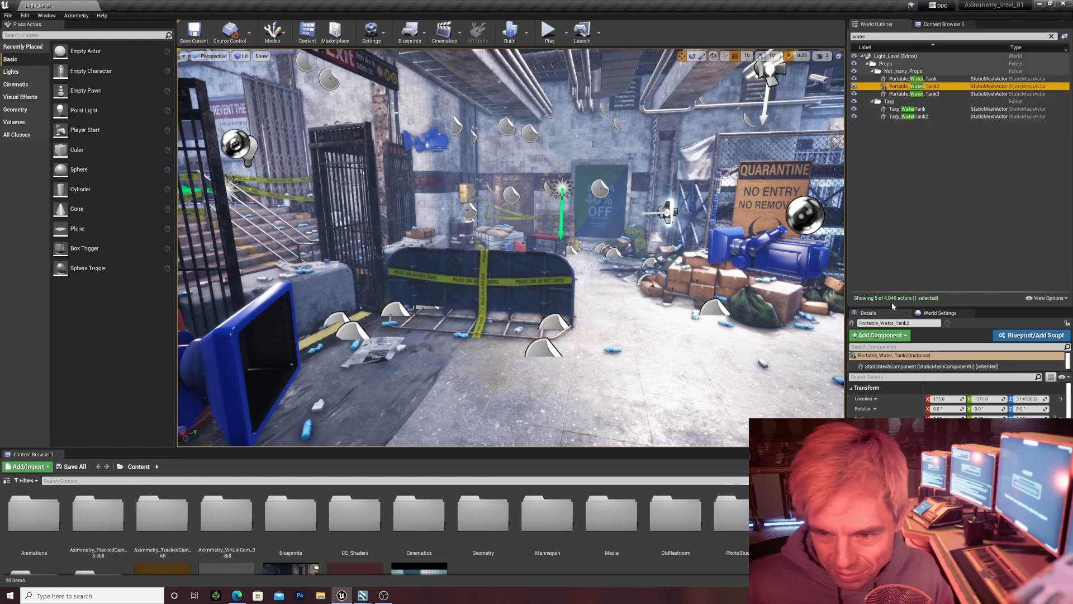
right_click(898, 398)
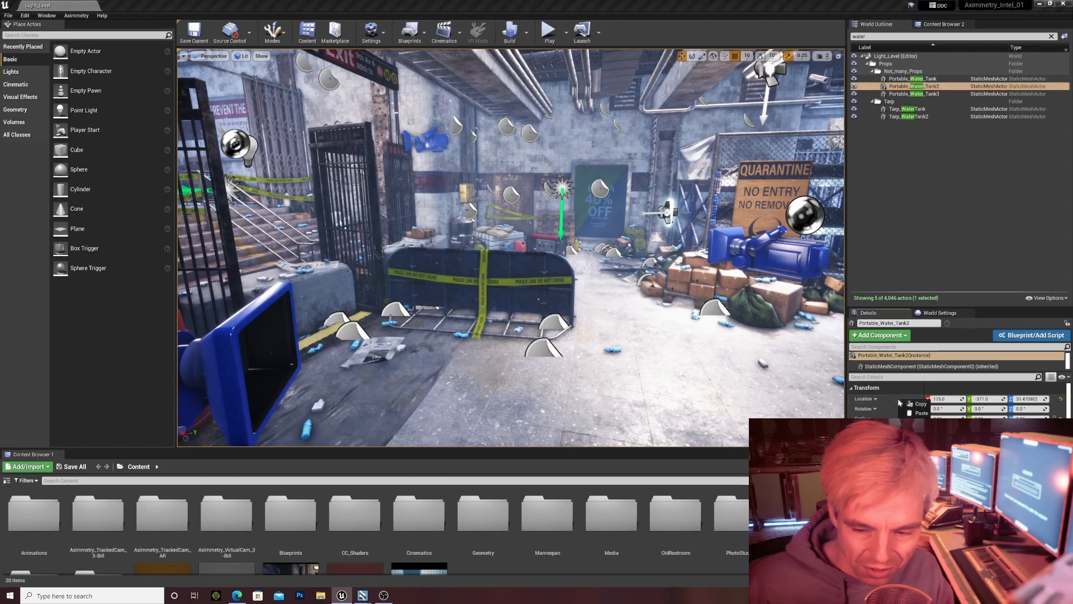
left_click(917, 414)
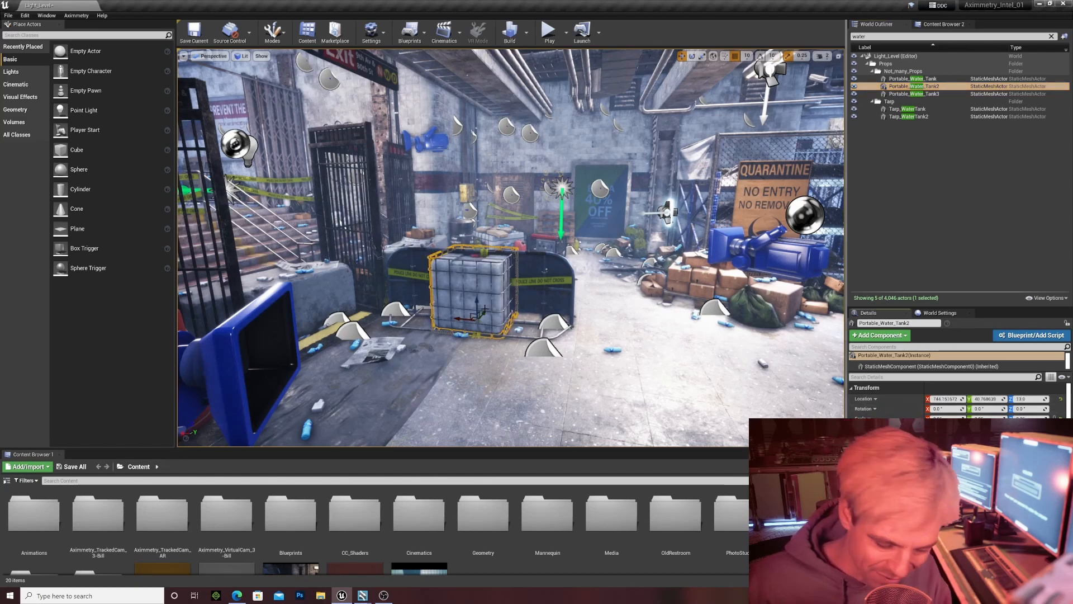
Move Portable_Water_Tank2 along X to stand beside Police_Barrier, and clear the World Outliner search
left_click_drag(485, 309, 623, 335)
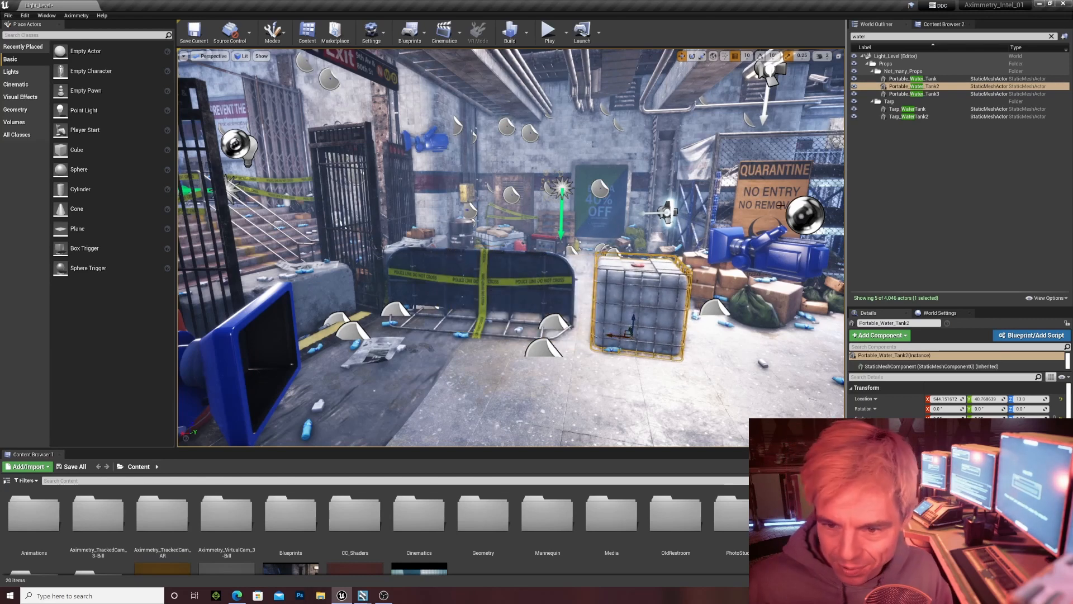
left_click(518, 266)
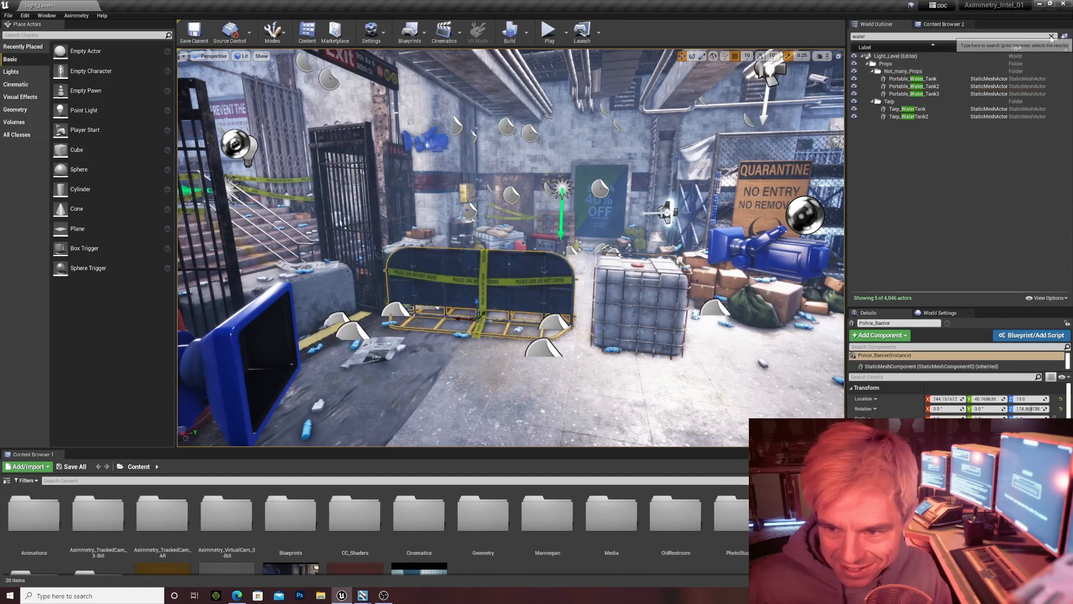
left_click(1051, 36)
key("f")
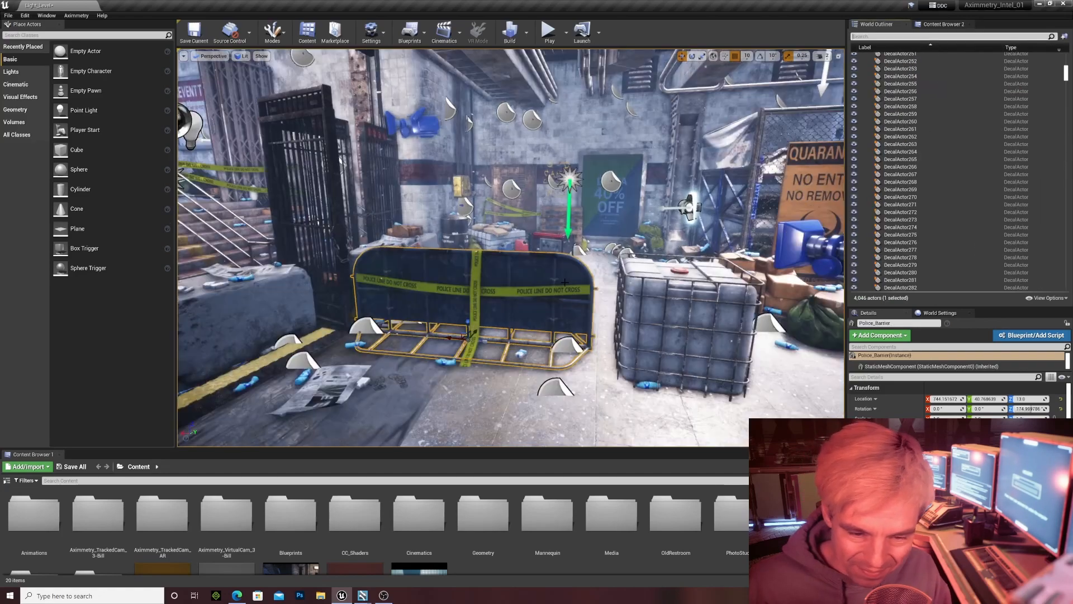
Duplicate Portable_Water_Tank2 and move the copy along X to the side of the tank away from the barrier, with a gap between them
mouse_move(622, 371)
right_mouse_down()
mouse_move(682, 349)
mouse_move(622, 372)
right_mouse_up()
left_click(668, 327)
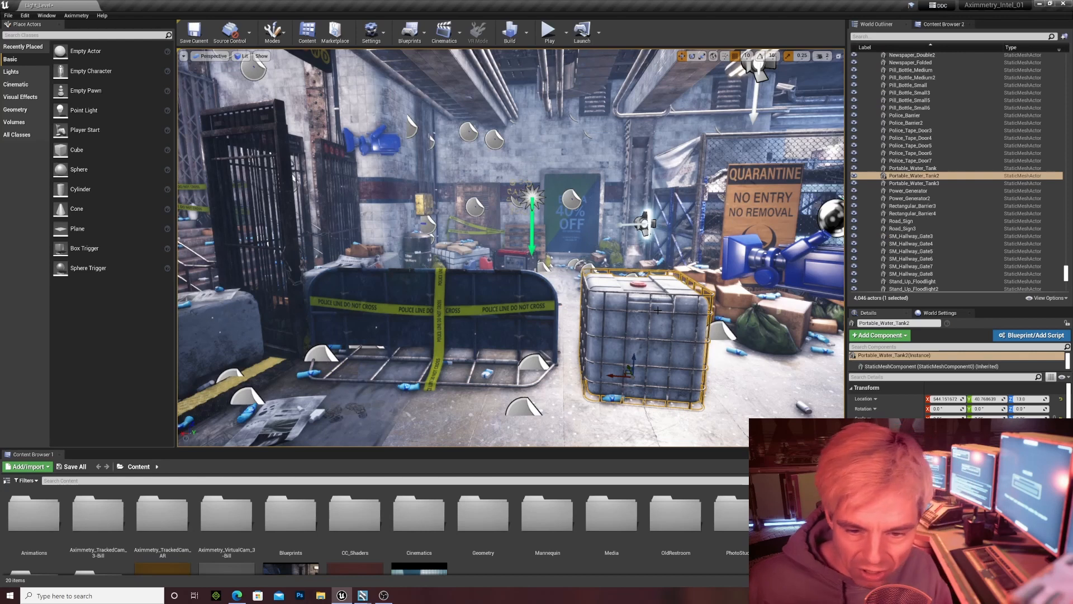
key("ctrl+w")
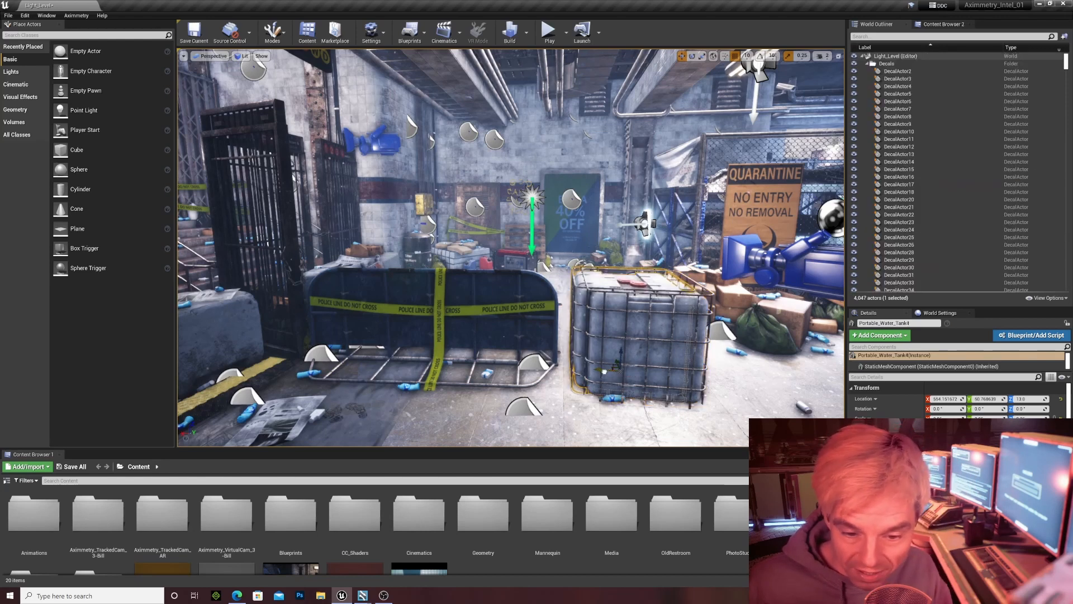
left_click_drag(604, 372, 740, 387)
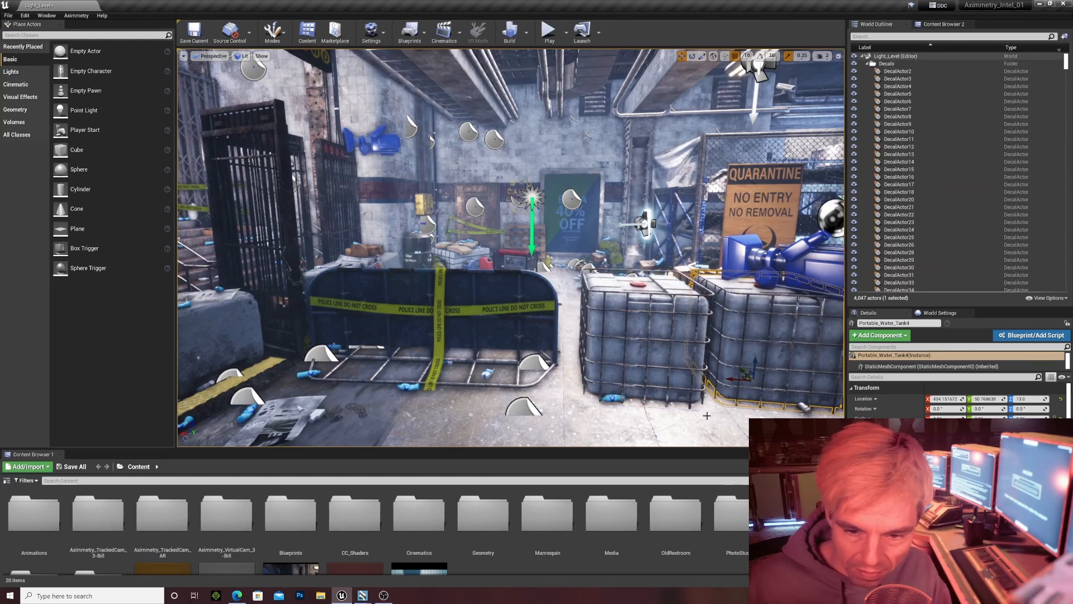
key("s")
mouse_move(706, 438)
right_mouse_down()
mouse_move(721, 437)
mouse_move(695, 426)
right_mouse_up()
key("d")
key("a")
key("w")
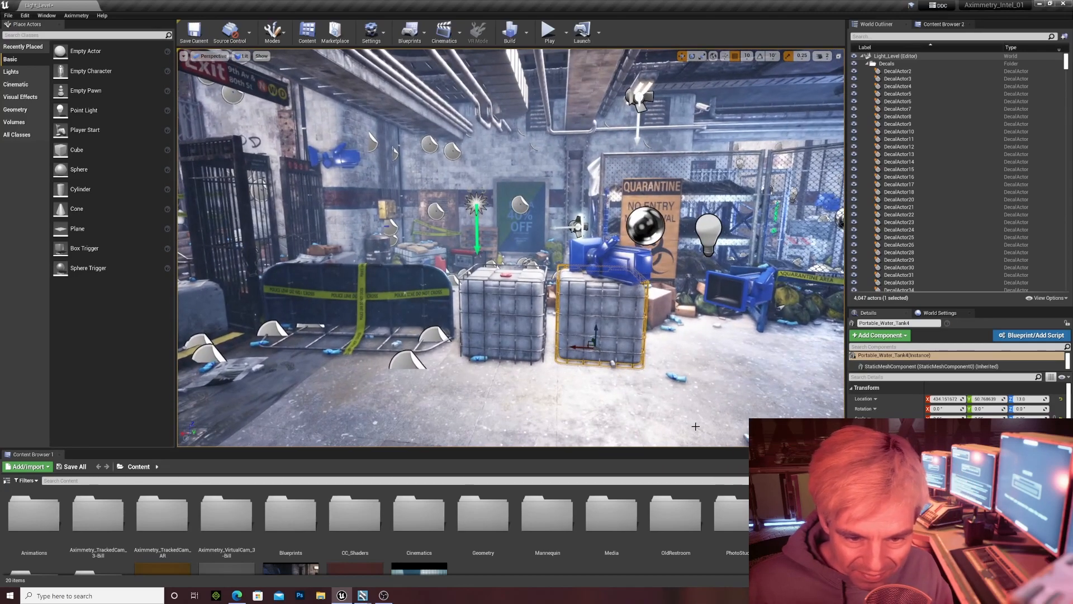
key("Escape")
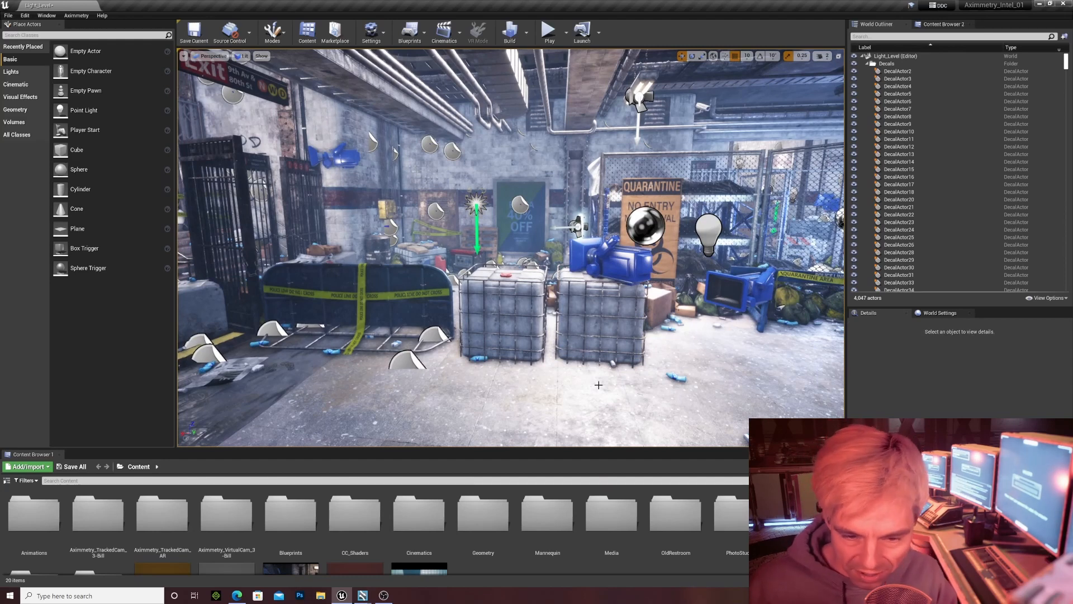
Slide the duplicated water tank up against the first one and align it along Y, then deselect it
left_click(575, 338)
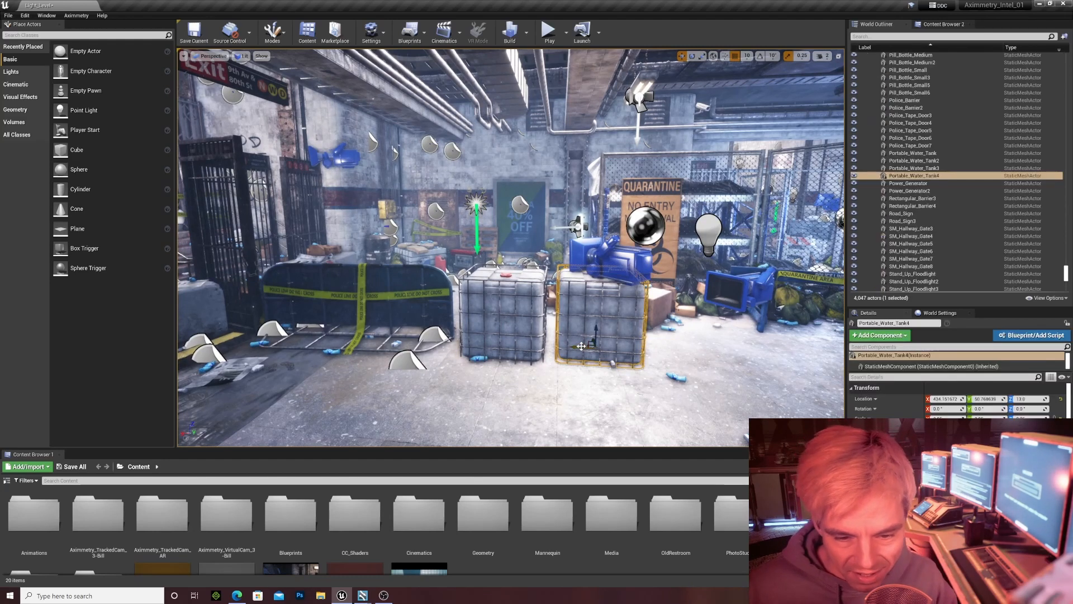
left_click_drag(579, 352, 546, 347)
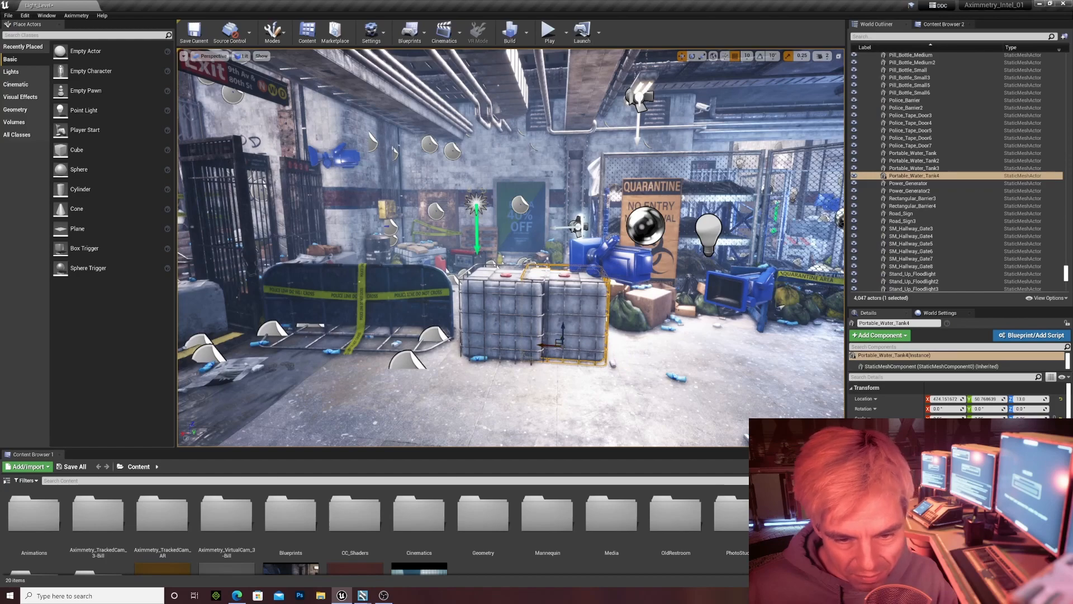
left_click(528, 358)
right_click_drag(559, 410, 565, 390)
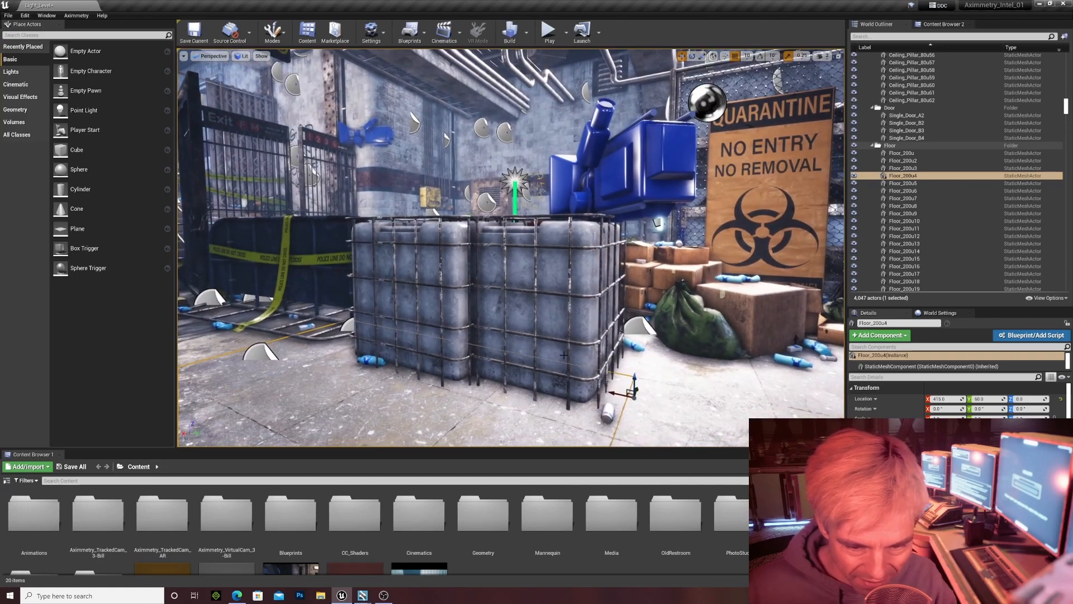
left_click(617, 385)
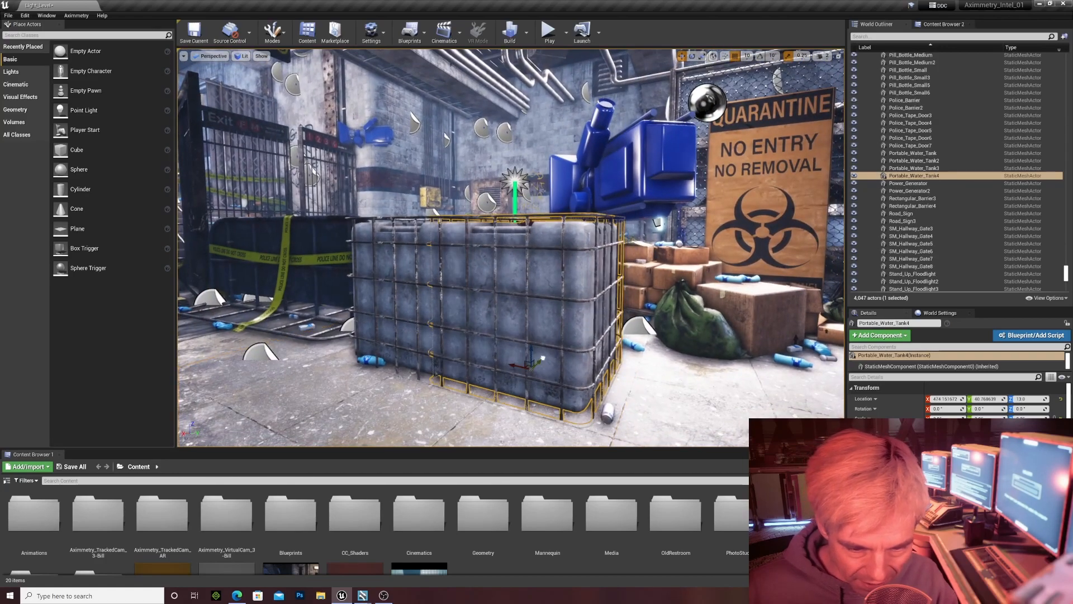
left_click(476, 404)
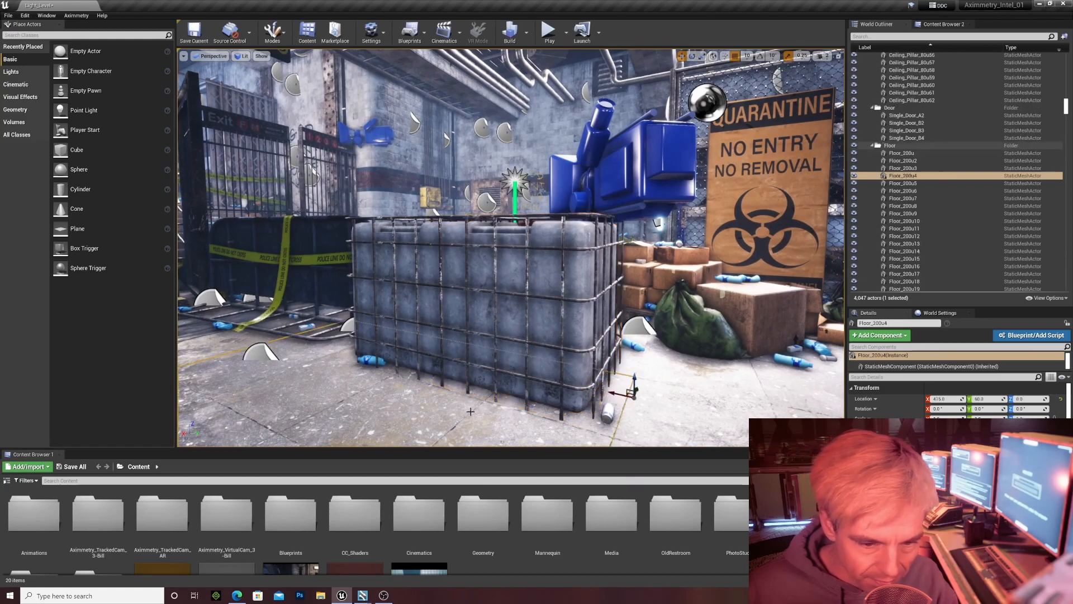
Turn off grid snapping and adjust Portable_Water_Tank4 along X until the two tank cages sit snugly side by side without overlapping
right_click_drag(471, 411, 476, 408)
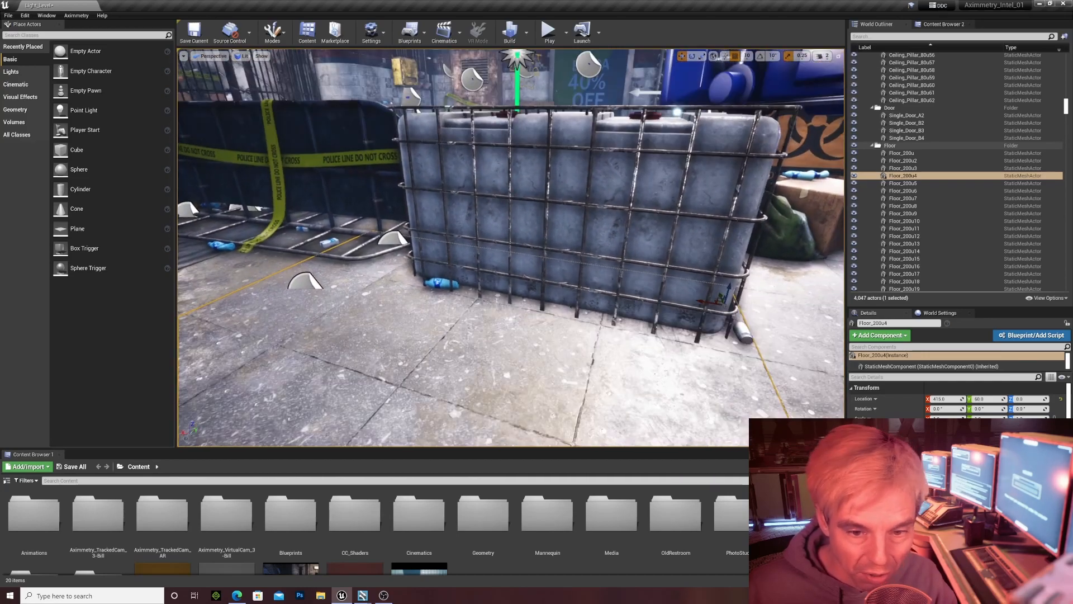
right_click_drag(476, 408, 526, 430)
right_click_drag(401, 331, 346, 178)
right_click_drag(535, 349, 535, 349)
key("a")
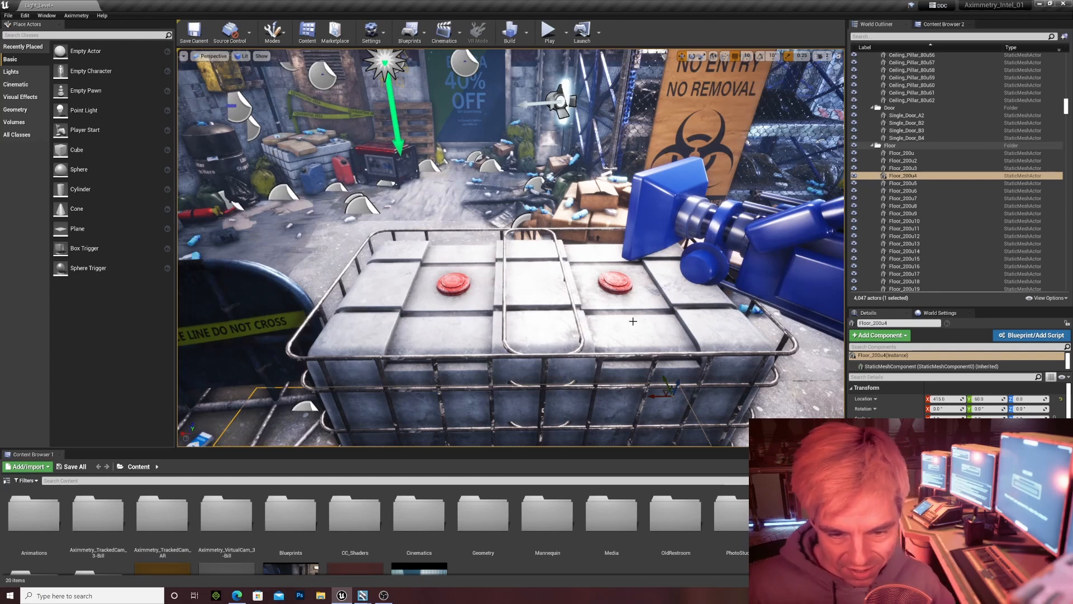
left_click(604, 321)
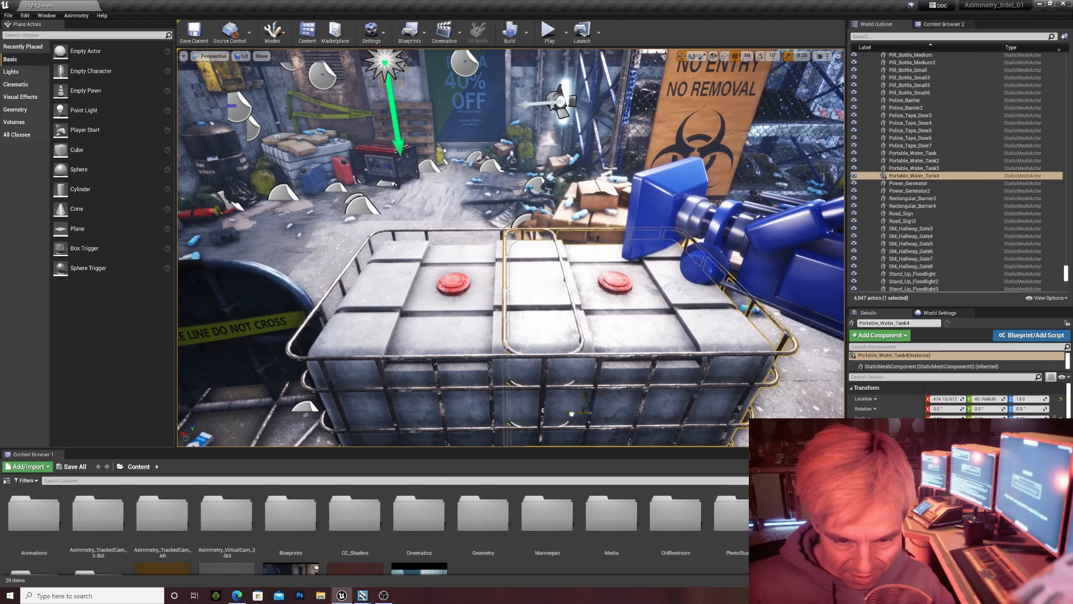
left_click_drag(571, 413, 613, 415)
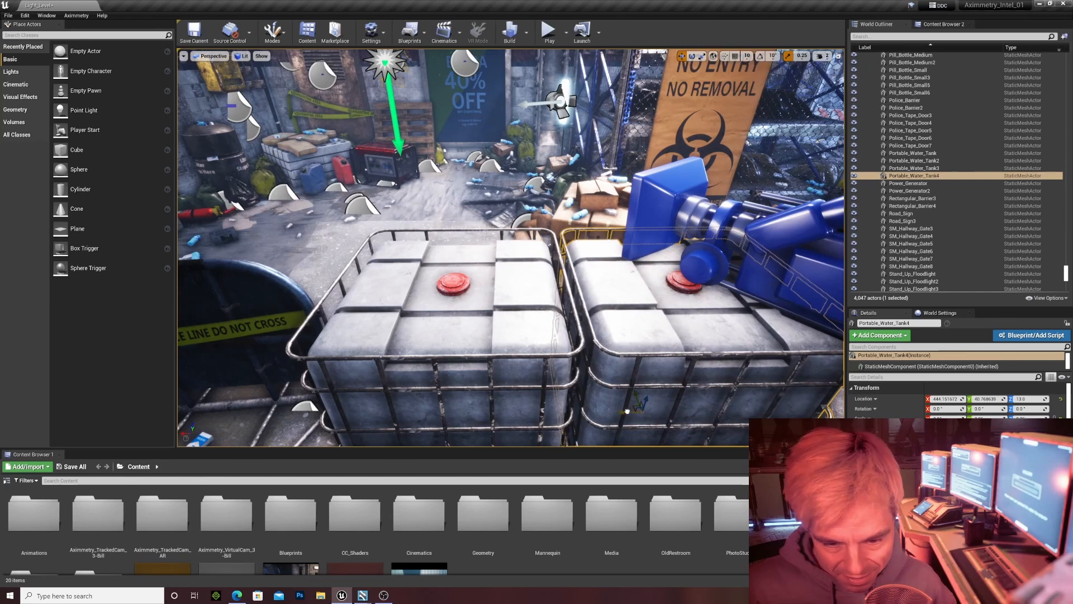
left_click_drag(627, 412, 620, 412)
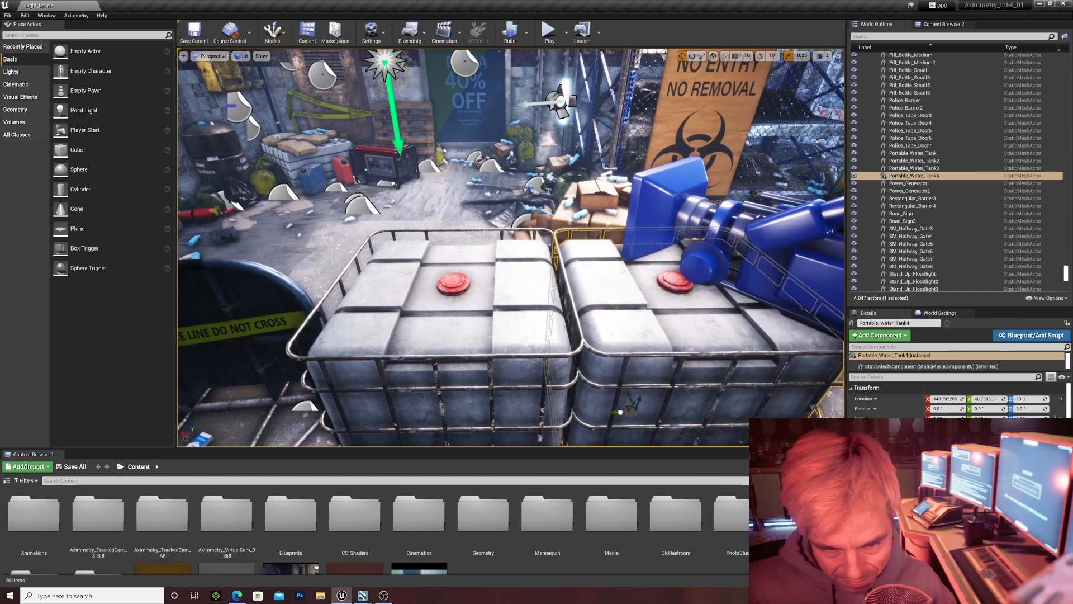
key("Escape")
With grid snapping back on, duplicate both water tanks together and stack the copies directly on top of the originals
key("s")
right_click_drag(599, 393, 543, 332)
key("q")
key("d")
key("a")
left_click(497, 334)
left_click(597, 336, "ctrl")
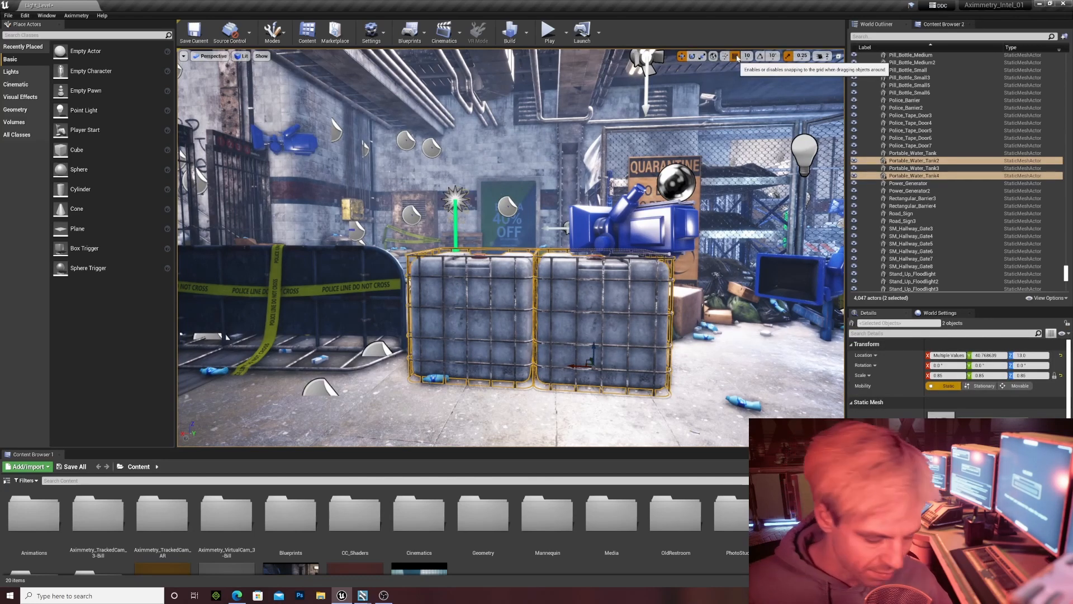
key("ctrl+w")
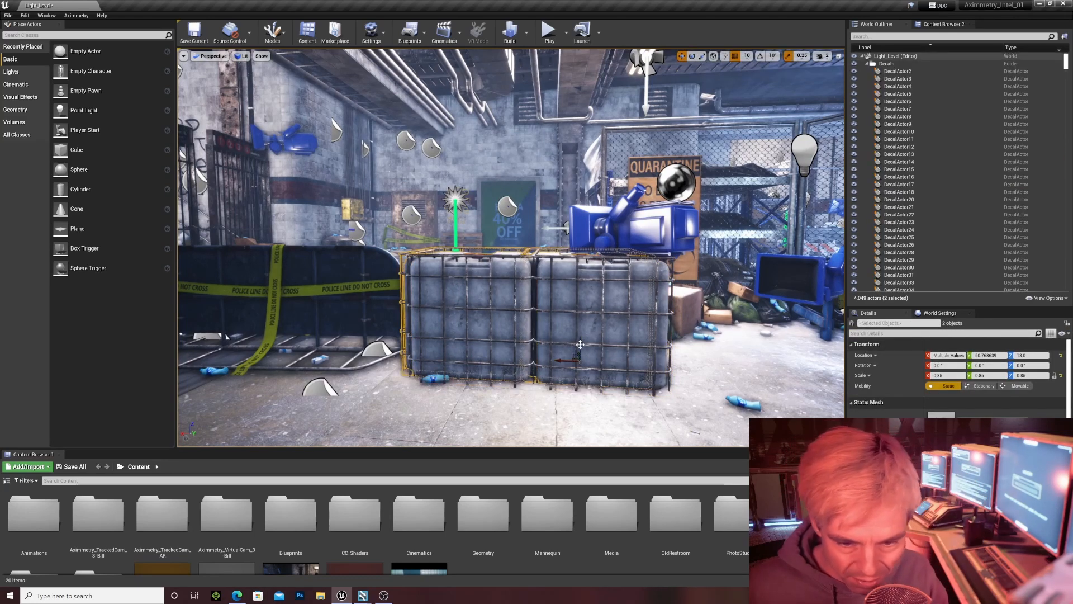
left_click_drag(580, 344, 576, 259)
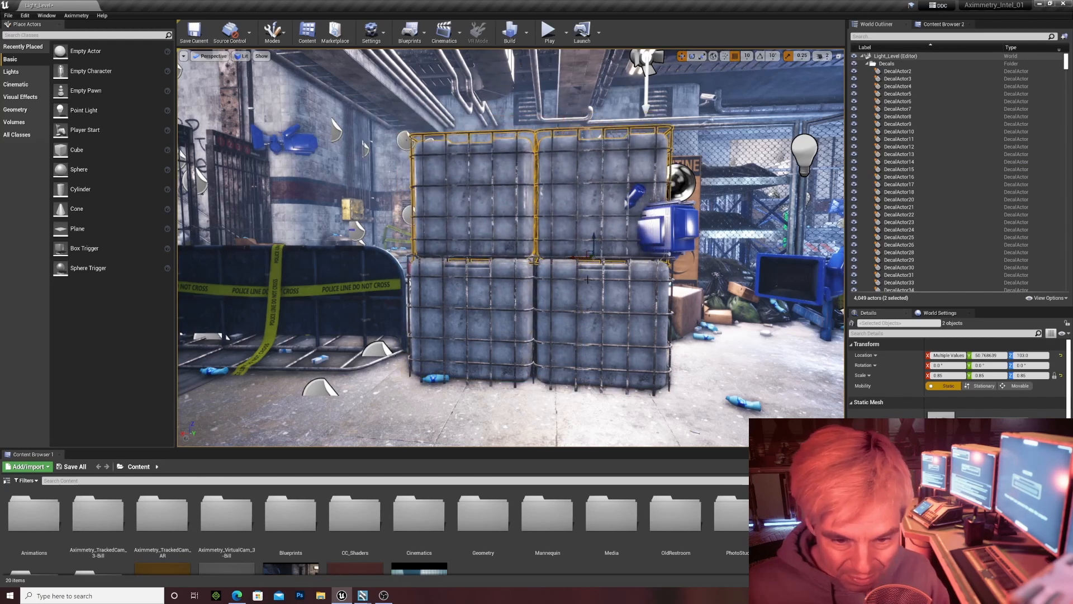
key("Escape")
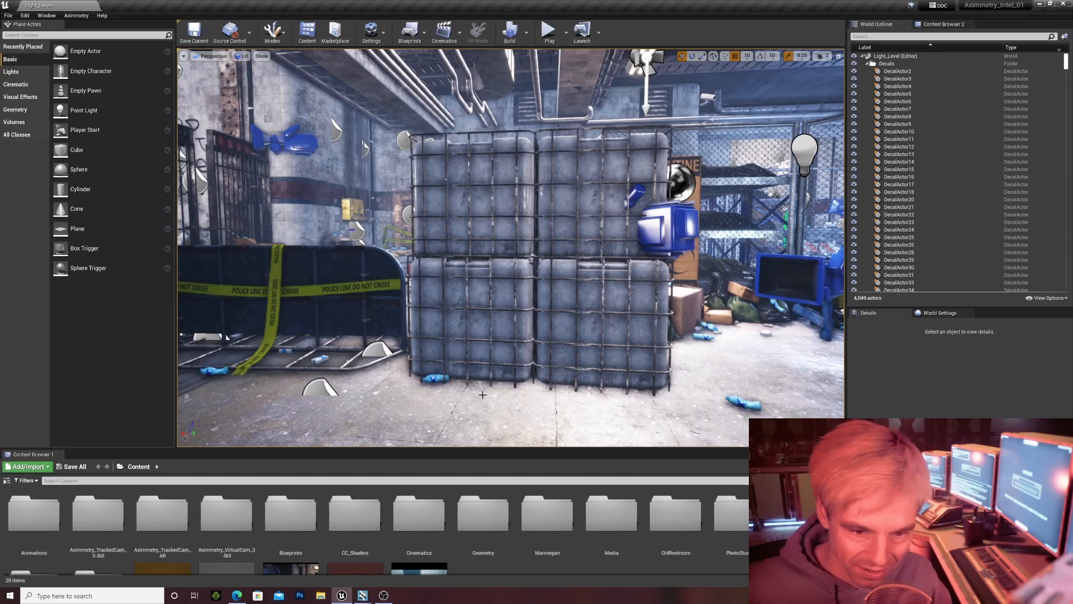
mouse_move(487, 229)
right_mouse_down()
mouse_move(487, 268)
mouse_move(490, 238)
right_mouse_up()
key("s")
mouse_move(483, 392)
right_mouse_down()
mouse_move(484, 381)
mouse_move(483, 392)
right_mouse_up()
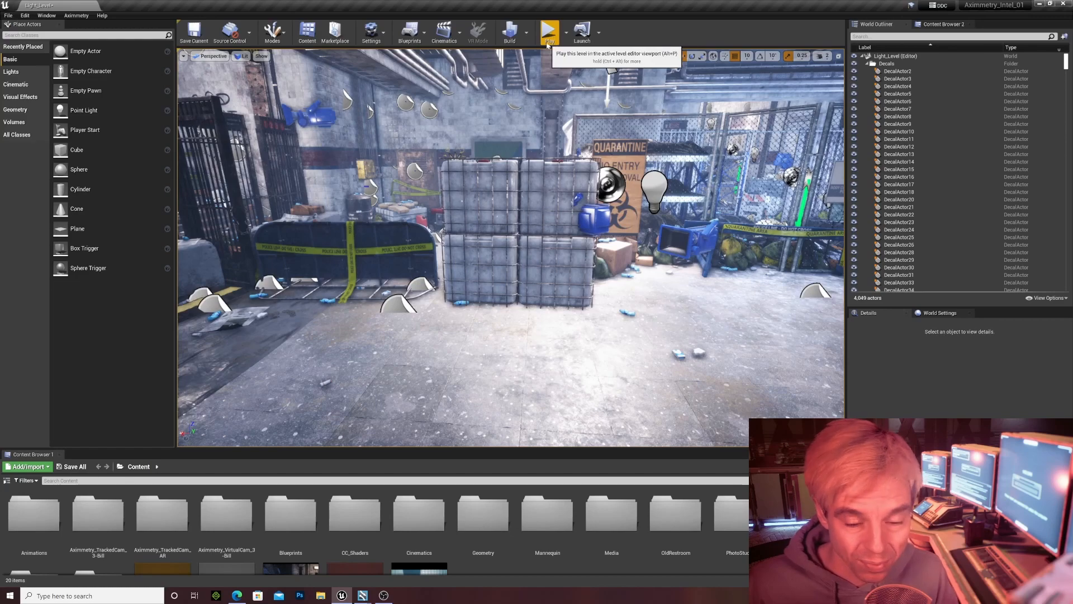
mouse_move(434, 336)
right_mouse_down()
mouse_move(726, 339)
mouse_move(385, 335)
mouse_move(419, 333)
right_mouse_up()
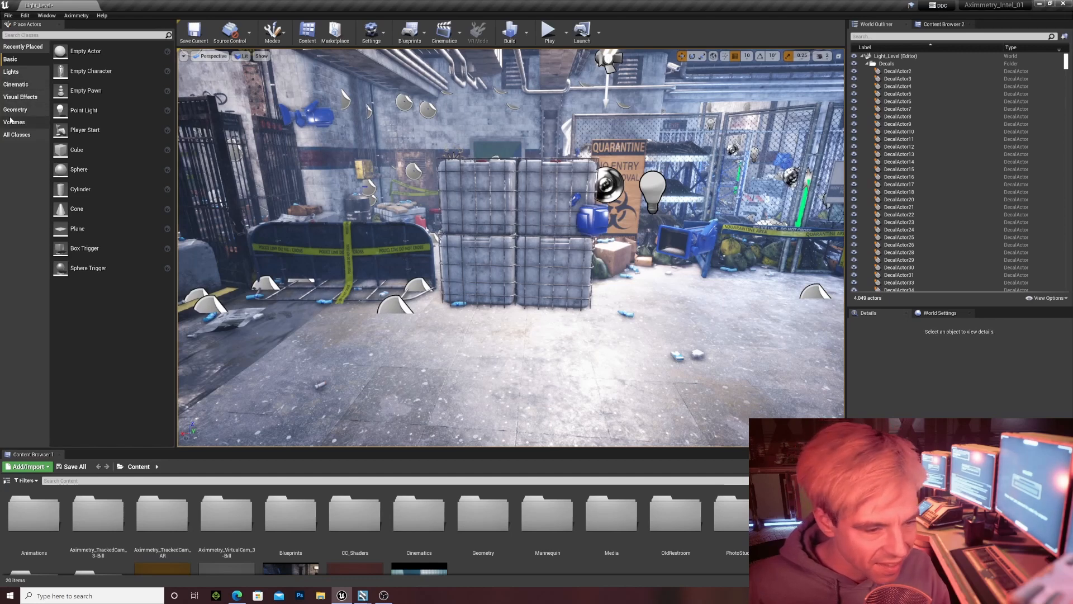
Place a Cine Camera Actor beside the stacked water tanks and rotate it about Z toward the quarantine-taped door
left_click(11, 87)
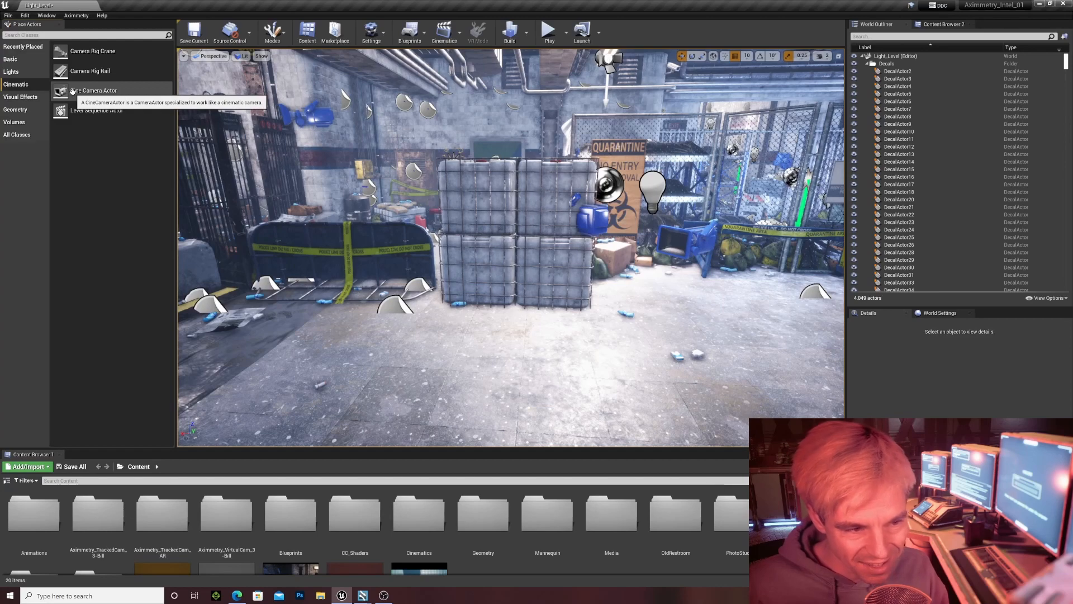
left_click_drag(73, 91, 407, 310)
key("e")
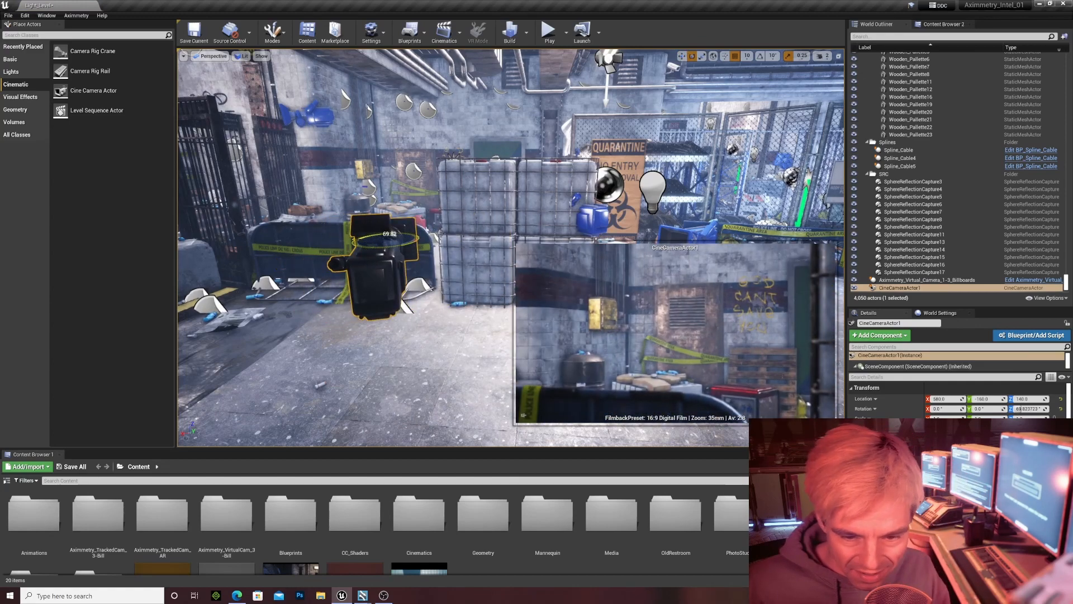
key("w")
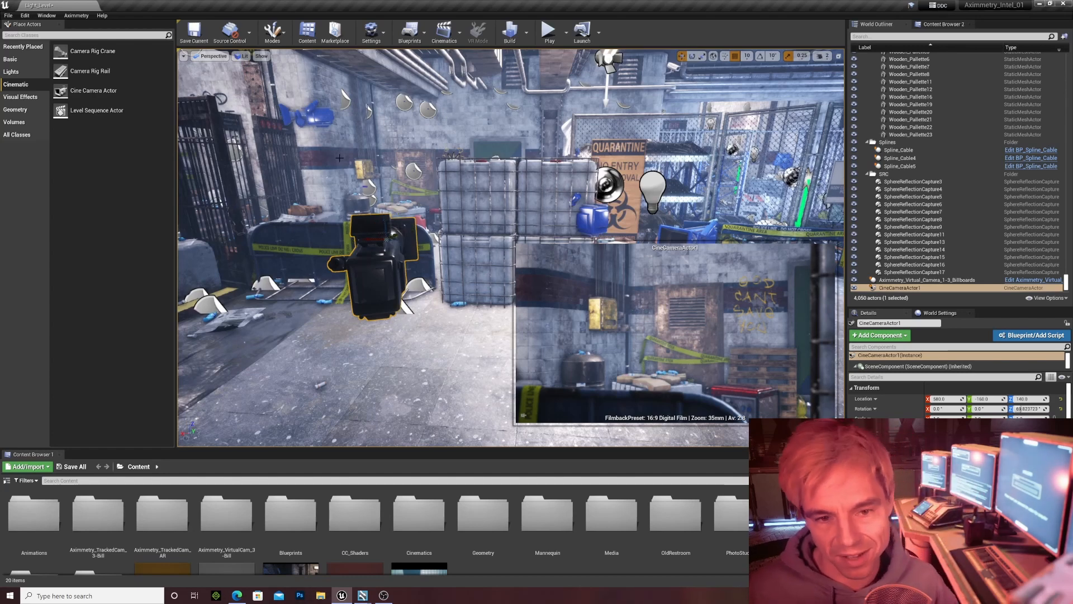
Create a level sequence named NewLevelSequence in the Content folder and enlarge the Sequencer area
left_click(464, 42)
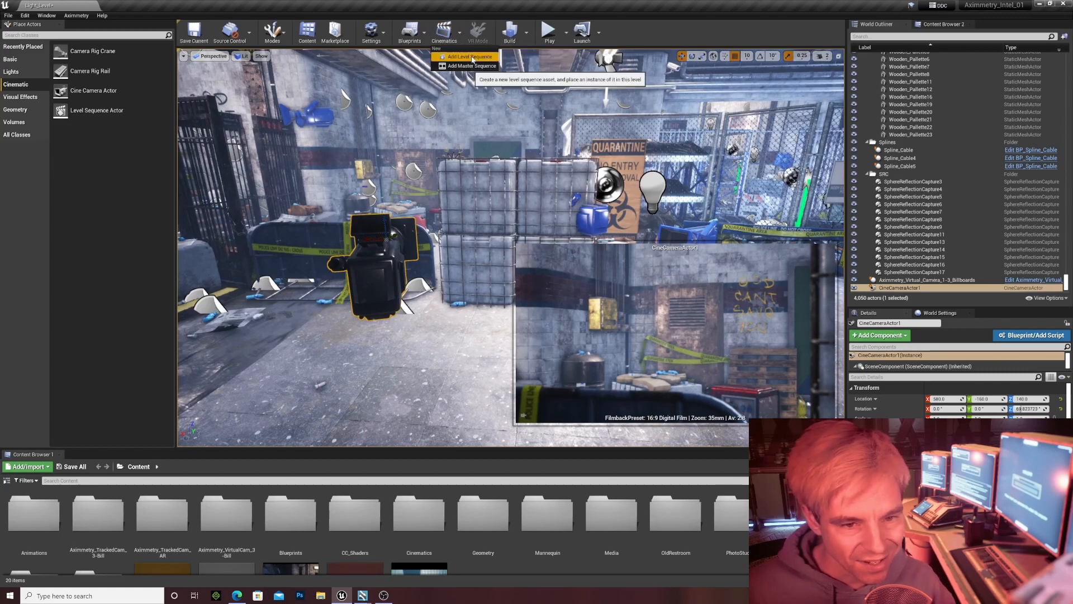
left_click(471, 57)
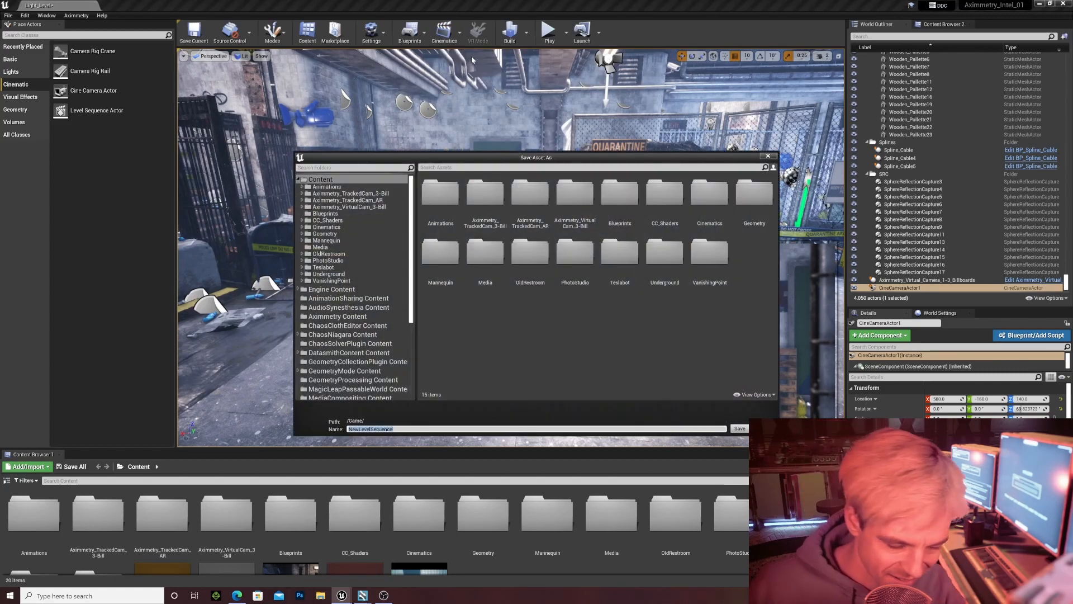
key("Return")
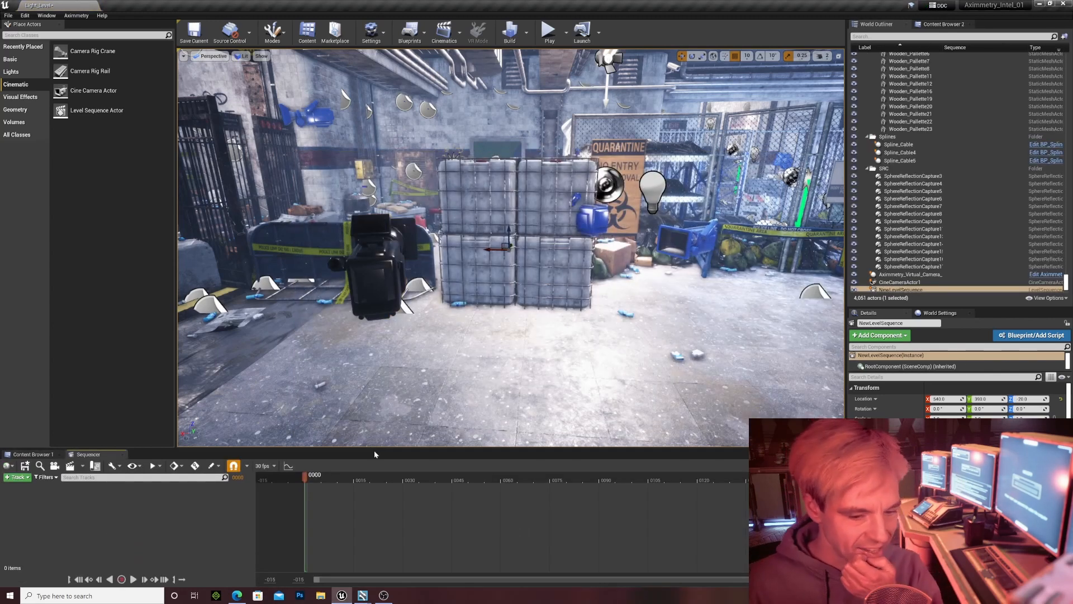
left_click_drag(372, 448, 378, 416)
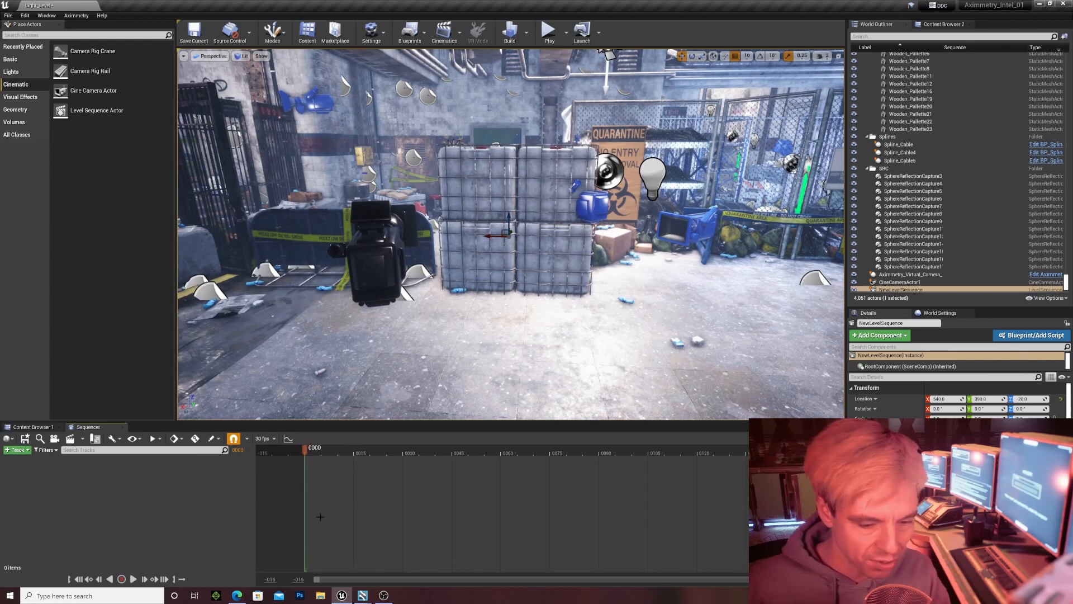
Add CineCameraActor1 to the level sequence as a track with a camera cut
left_click(375, 291)
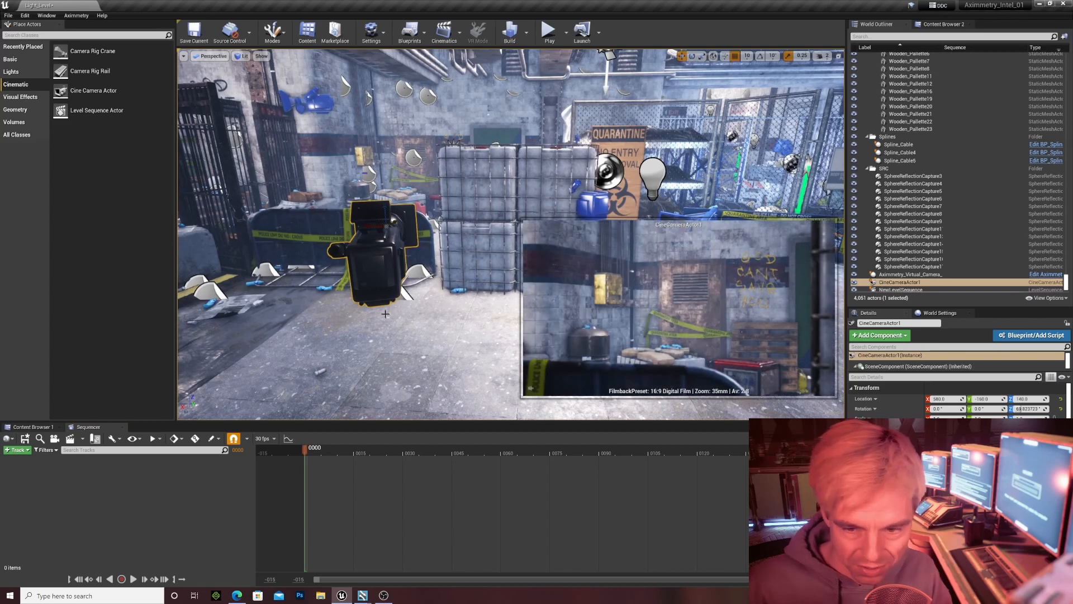
left_click(893, 282)
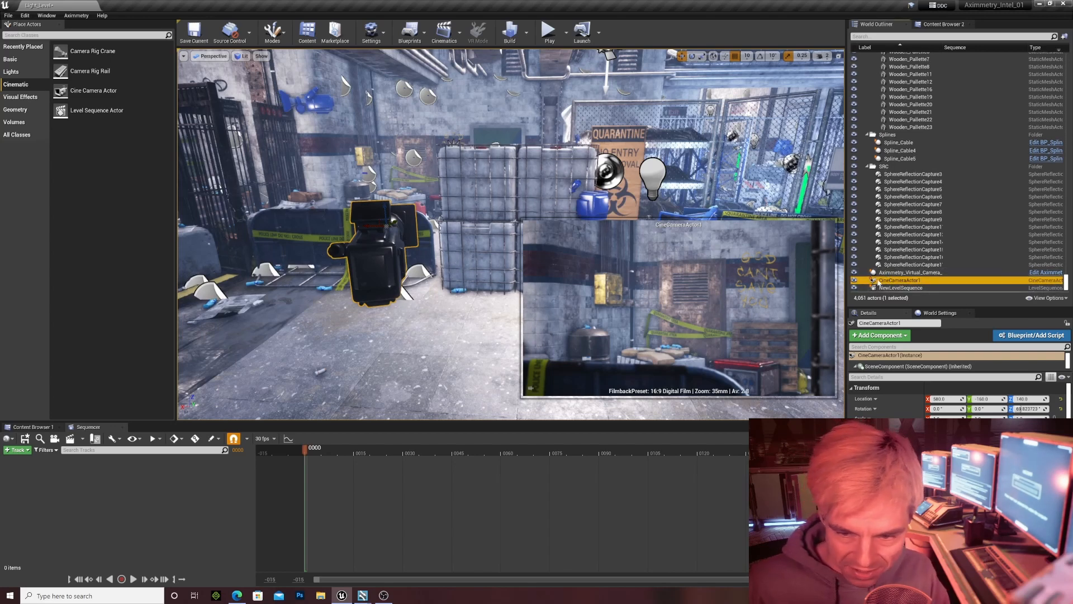
left_click_drag(344, 438, 334, 474)
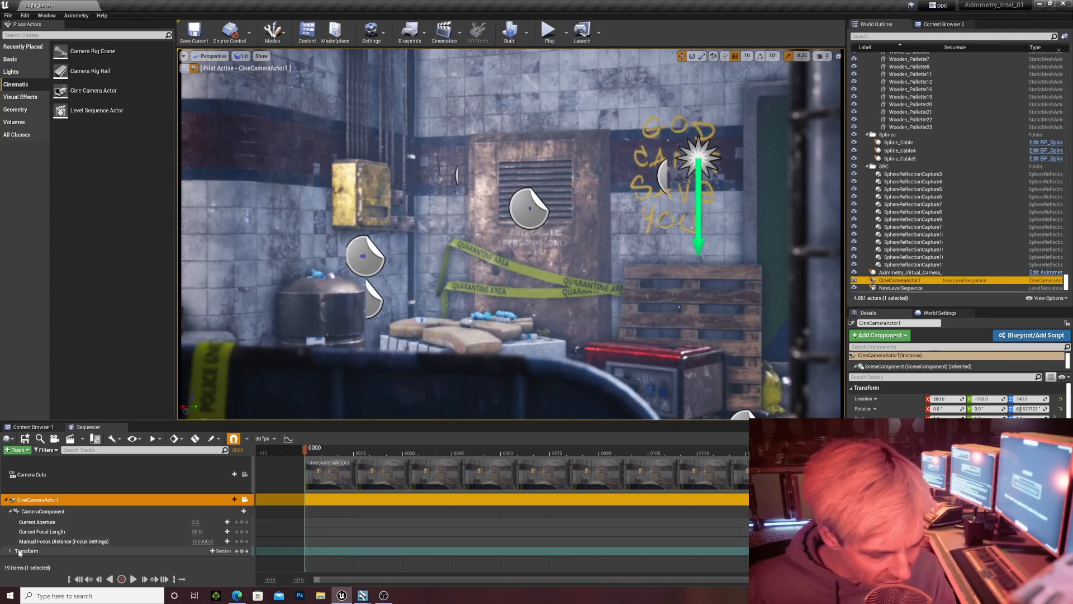
Expand the camera's Transform track and key its location, rotation and scale at frame 0
left_click(61, 554)
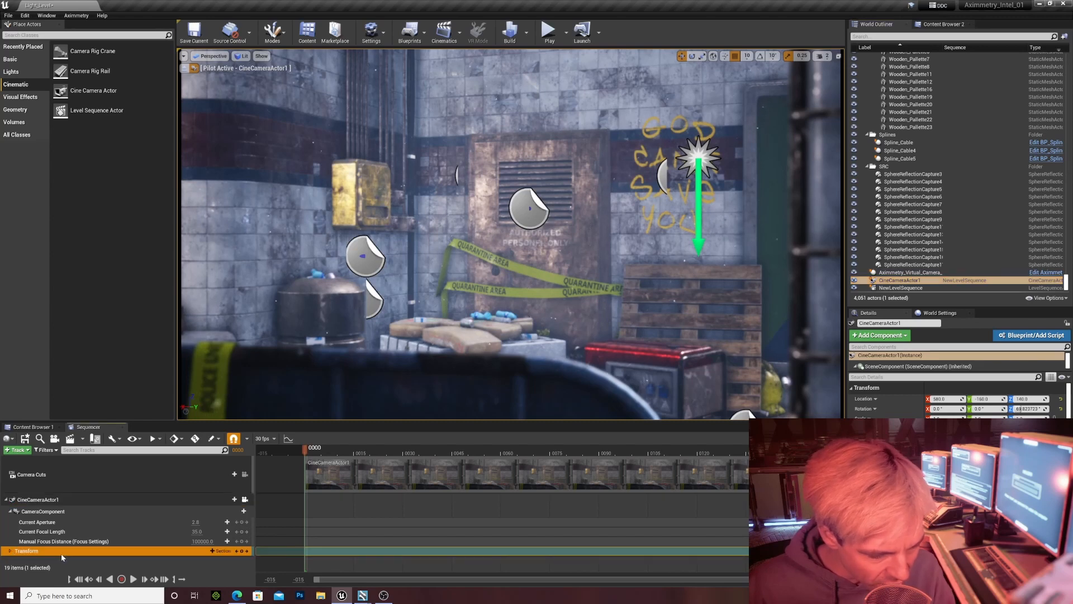
left_click(9, 551)
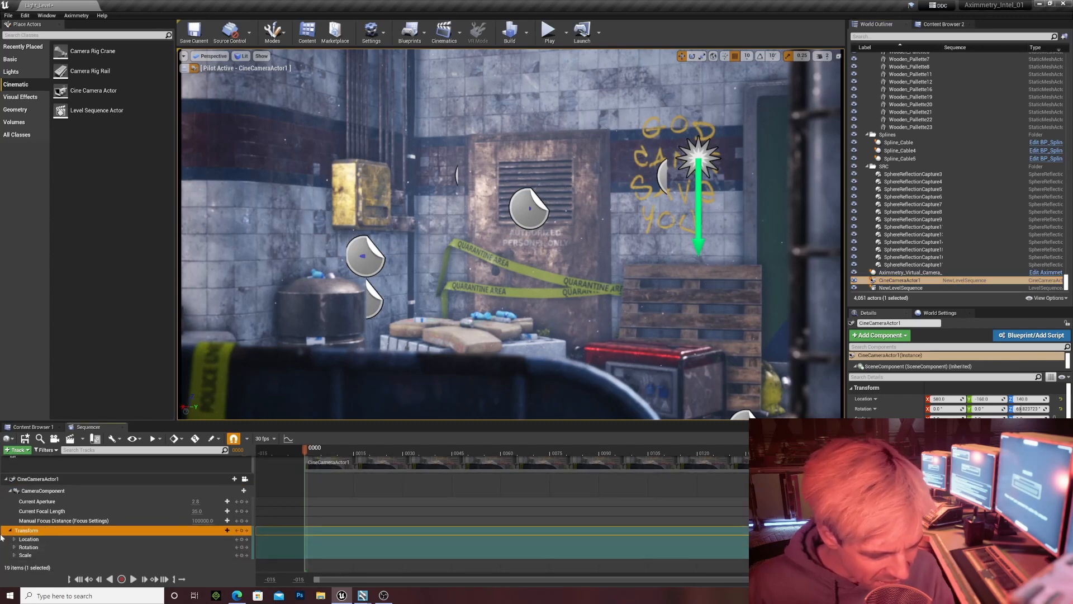
left_click(241, 531)
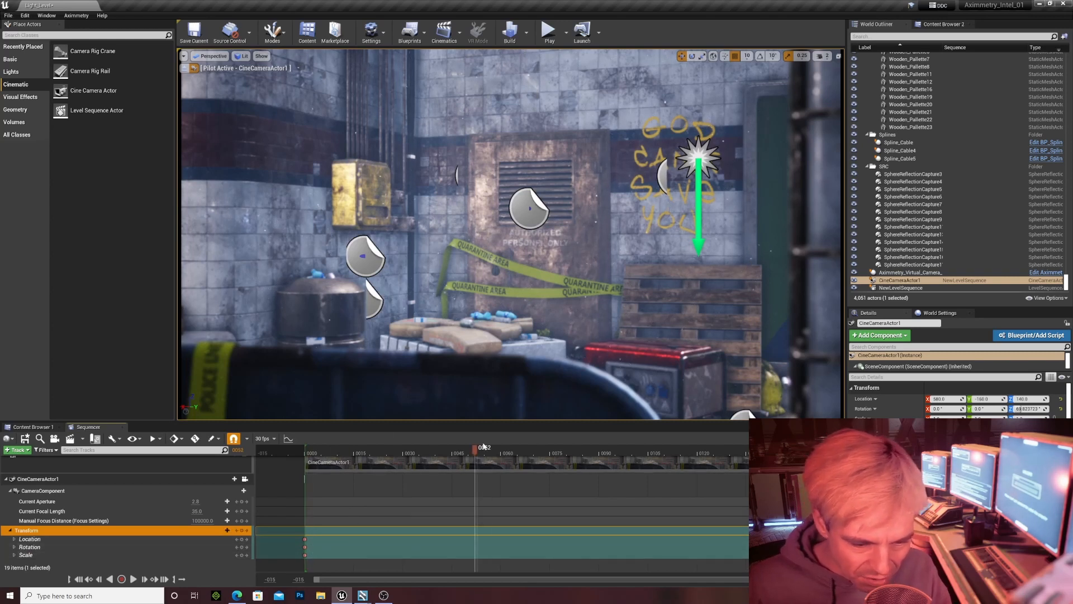
At the end of the sequence, fly the piloted camera down close to the blue jerry can and key its transform
left_click_drag(484, 447, 744, 469)
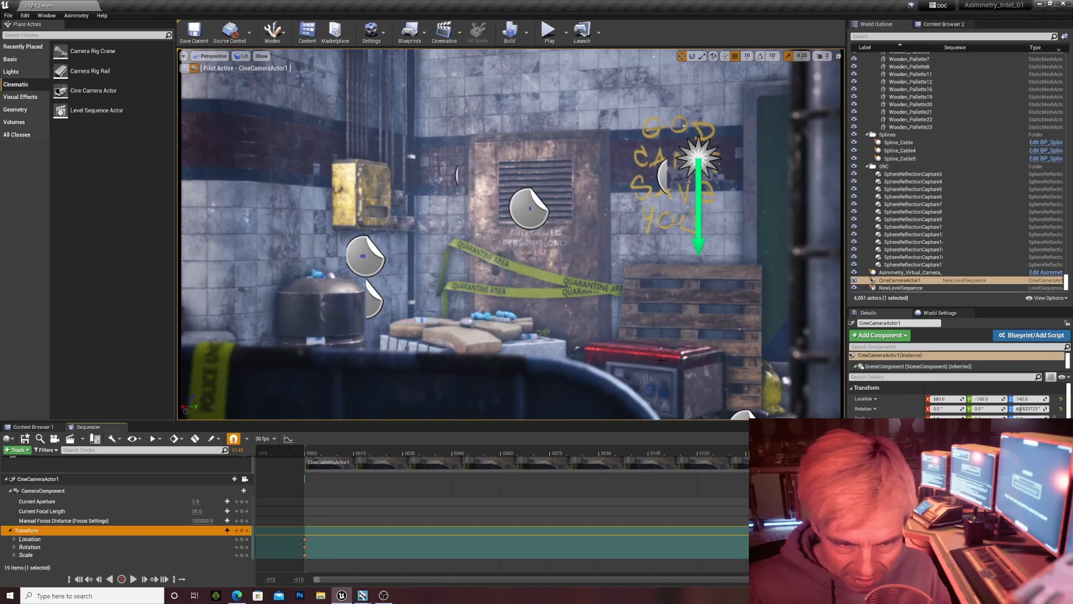
key("w")
right_click_drag(482, 332, 482, 332)
key("e")
key("q")
key("w")
key("q")
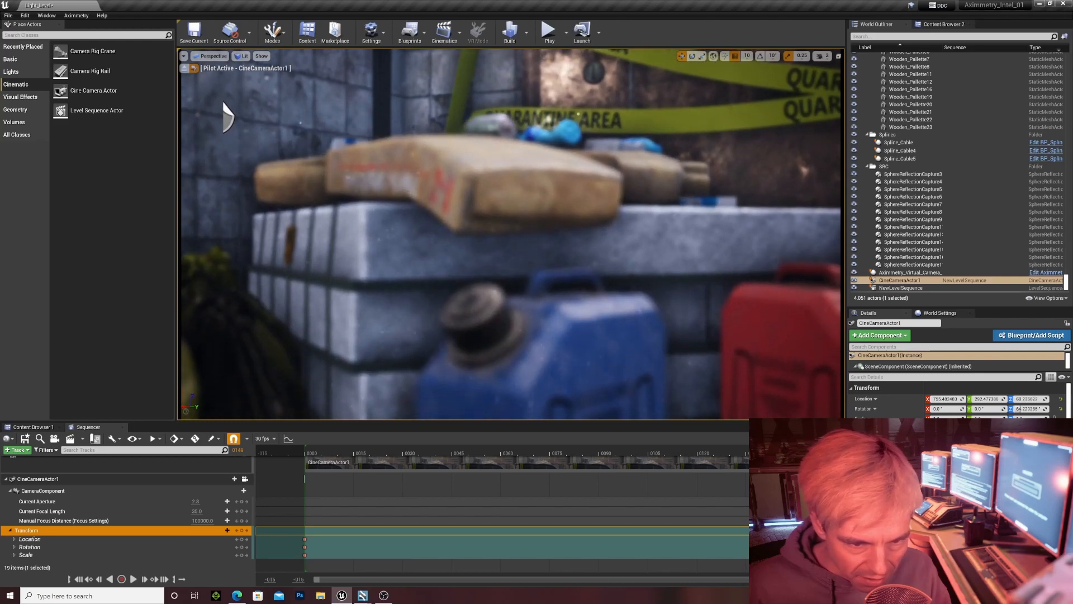
key("e")
right_click_drag(482, 332, 482, 332)
key("q")
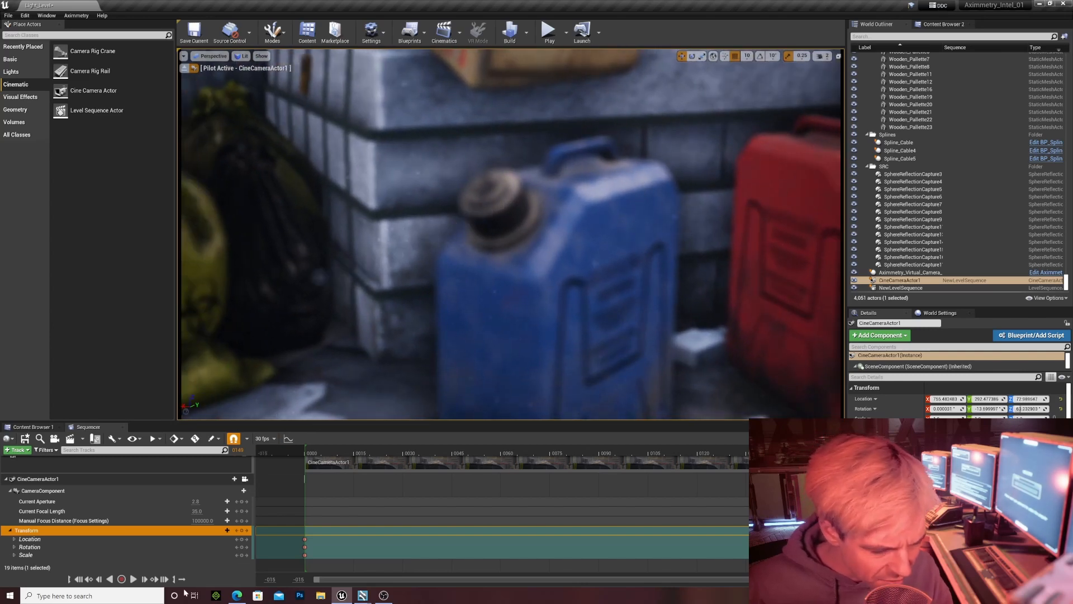
left_click(241, 531)
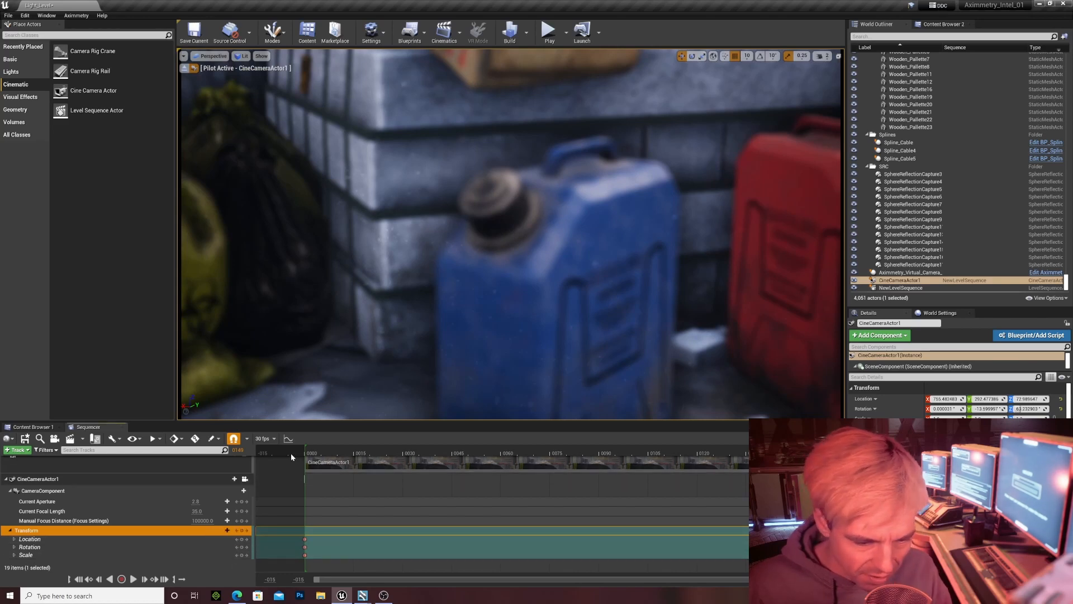
Preview the camera move, raise the camera clear of the barrier at frame 61, key its transform, and play the sequence again
key("space")
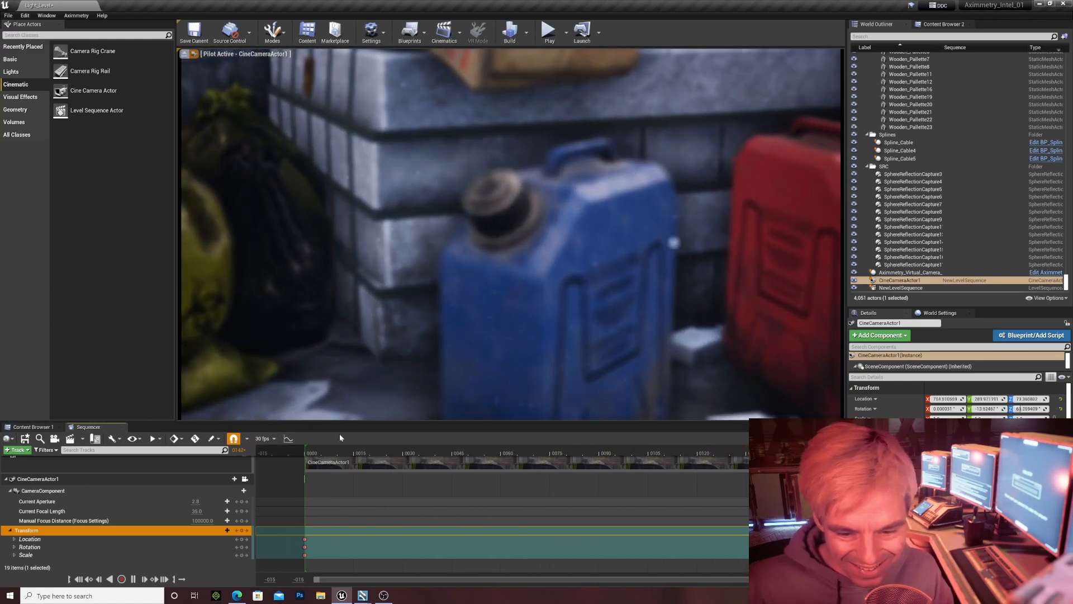
left_click_drag(721, 450, 505, 453)
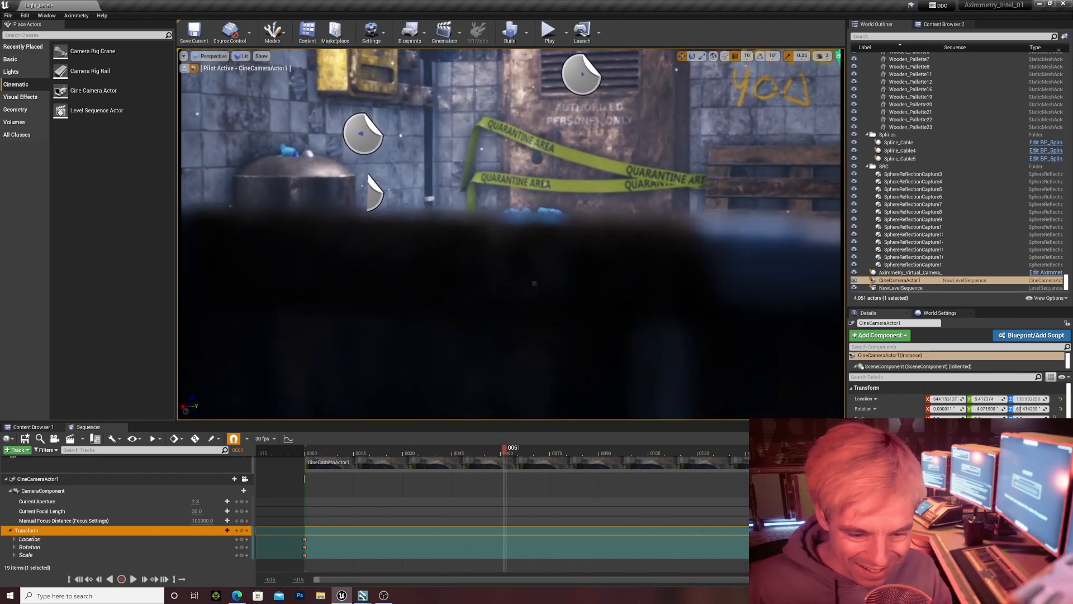
middle_click_drag(501, 409, 501, 376)
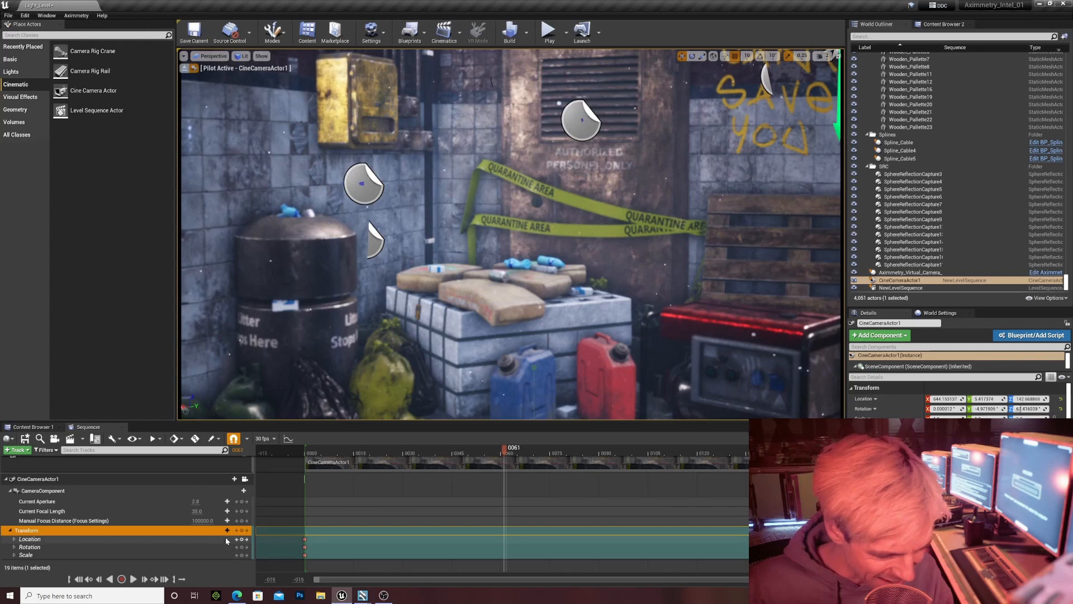
left_click(242, 530)
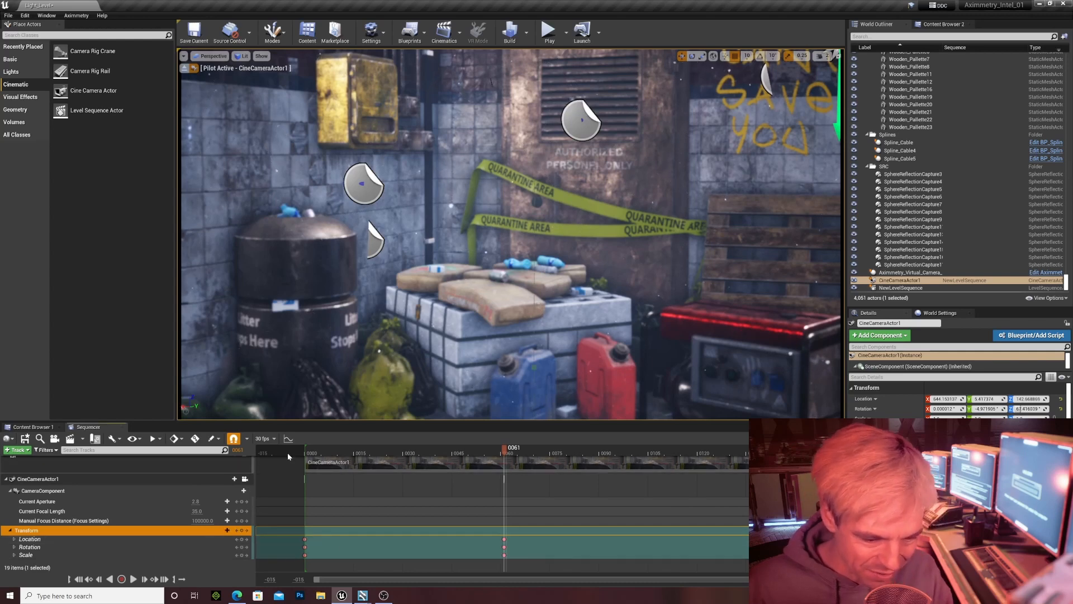
key("space")
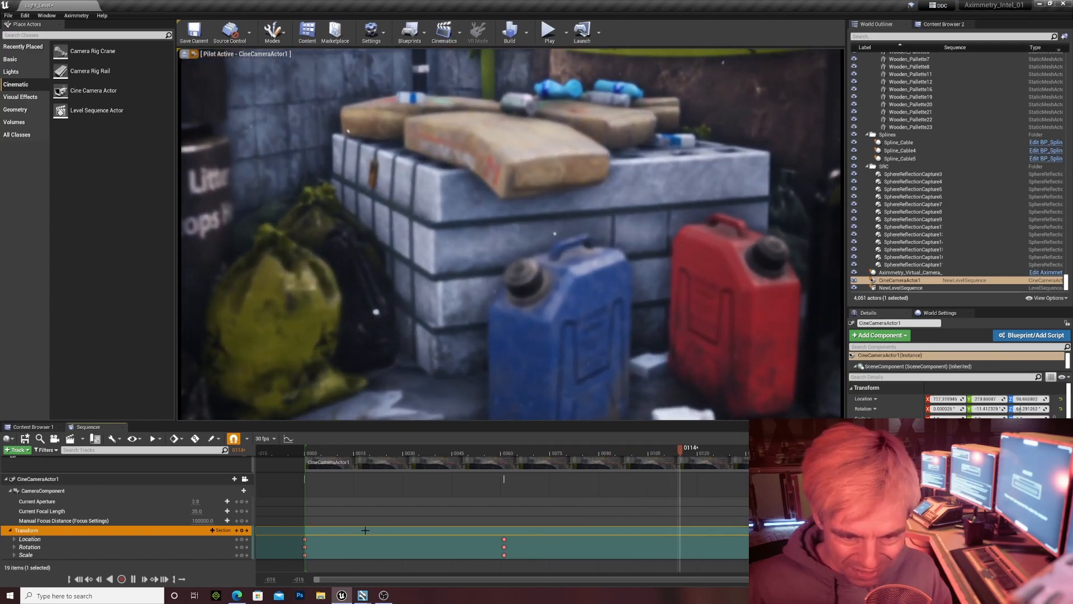
At the closing frame, set CineCameraActor1's Focus Method to Tracking and pick the blue jerry can, Jerry_Can2, as the actor to track
left_click_drag(796, 450, 788, 525)
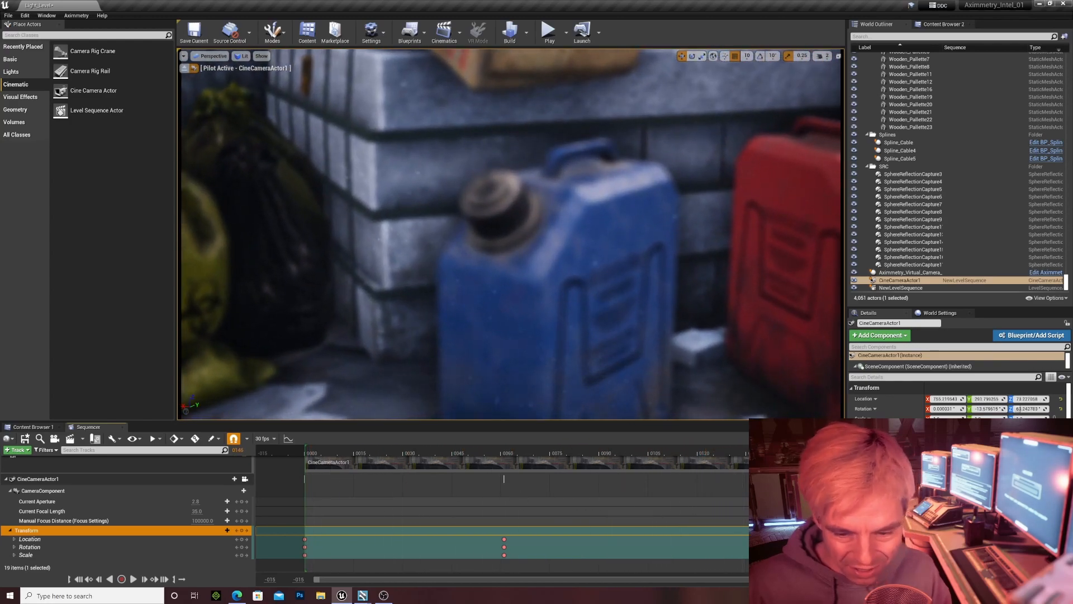
left_click(511, 215)
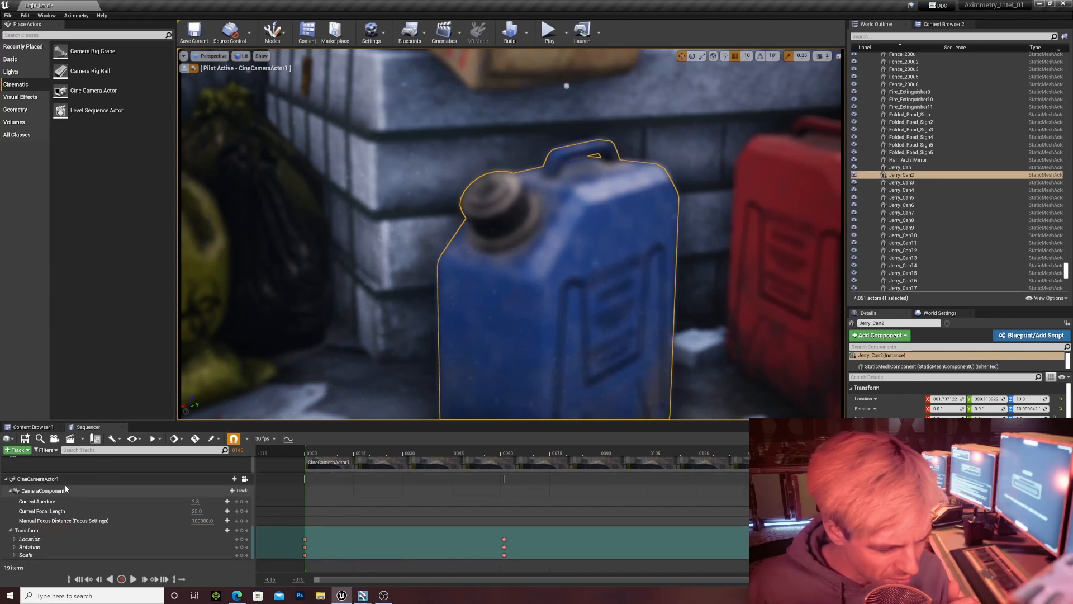
left_click(43, 480)
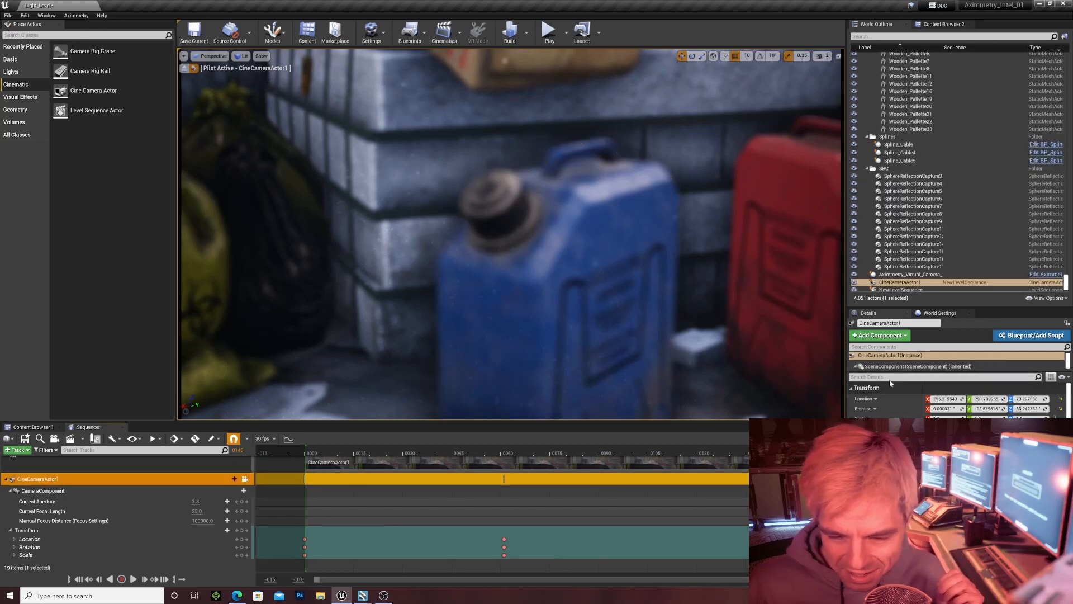
left_click(890, 378)
type("focu")
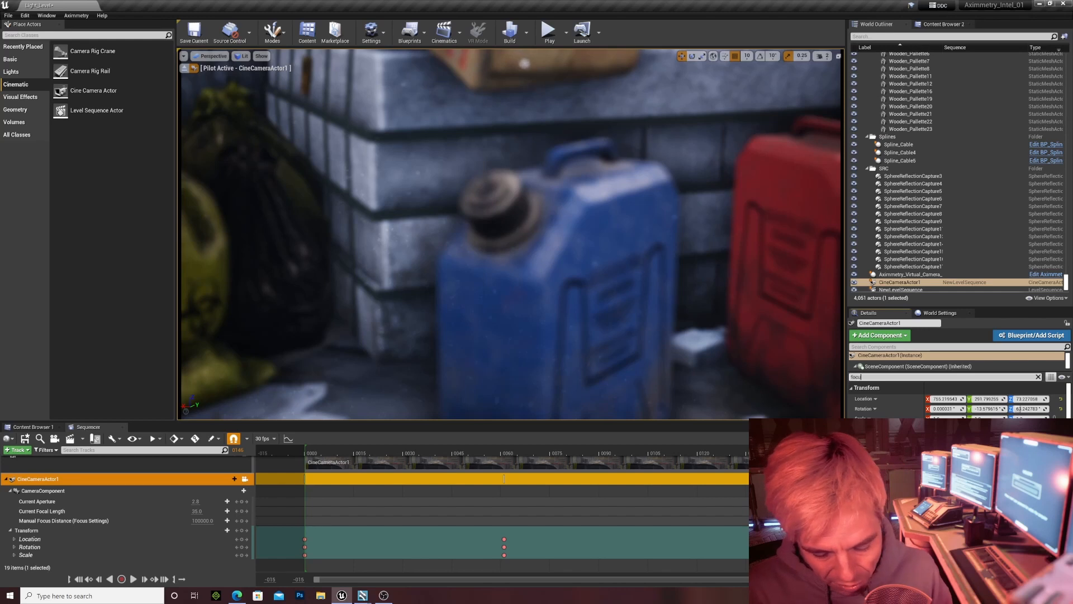
type("s")
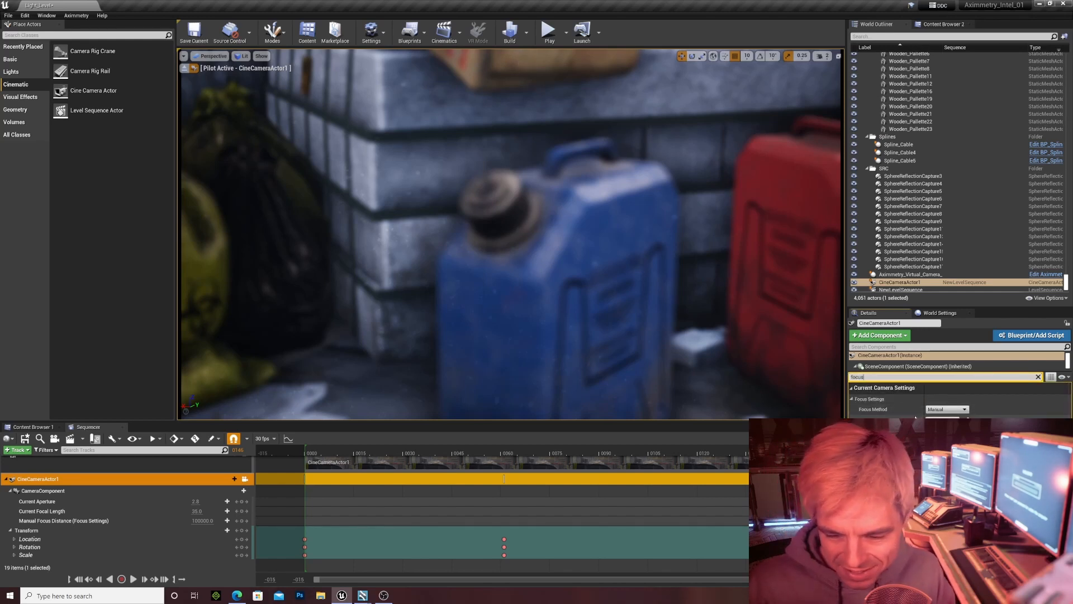
left_click(954, 411)
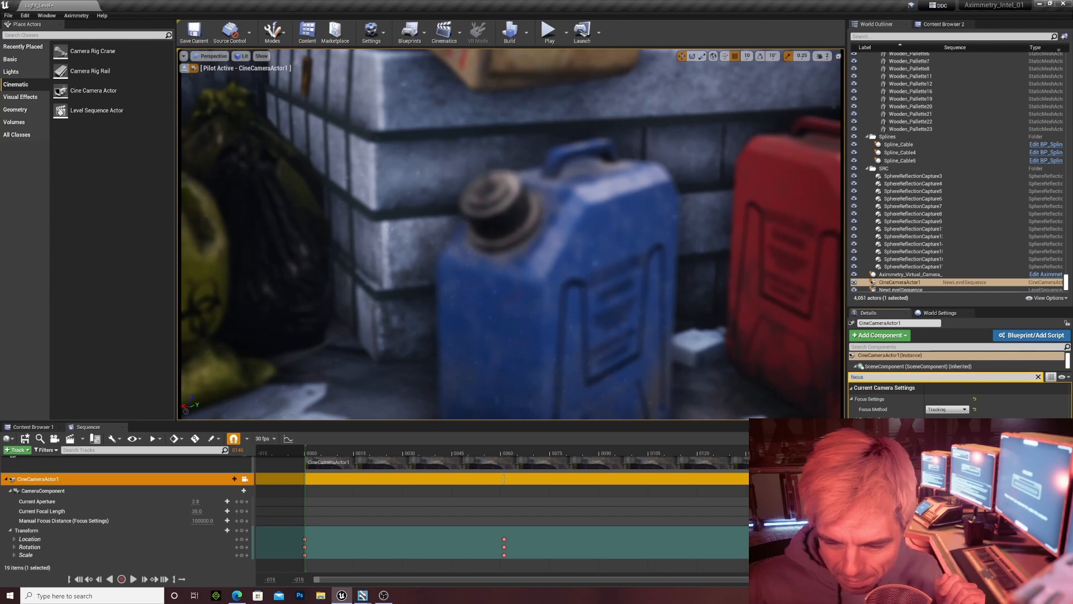
left_click(549, 258)
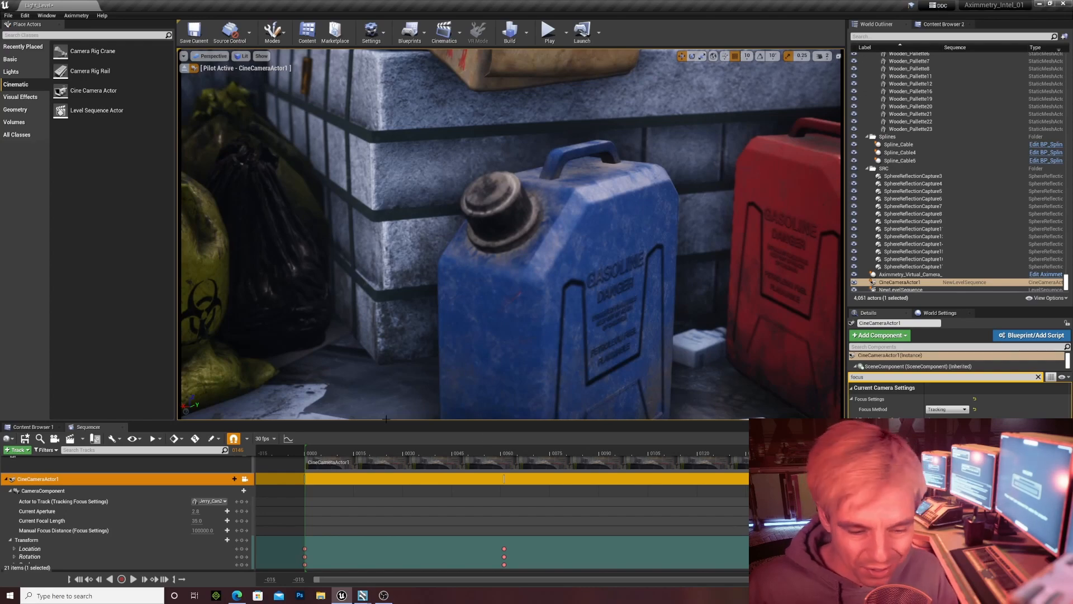
Scrub back to the start and play the sequence to check the tracked focus on the jerry can
left_click(660, 448)
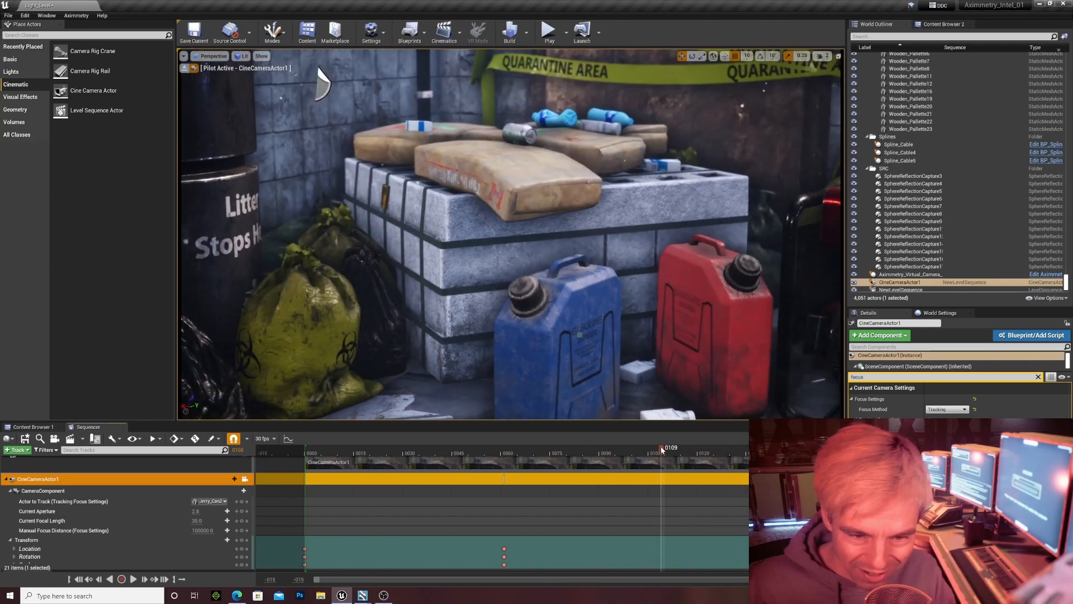
left_click_drag(661, 446, 306, 447)
key("space")
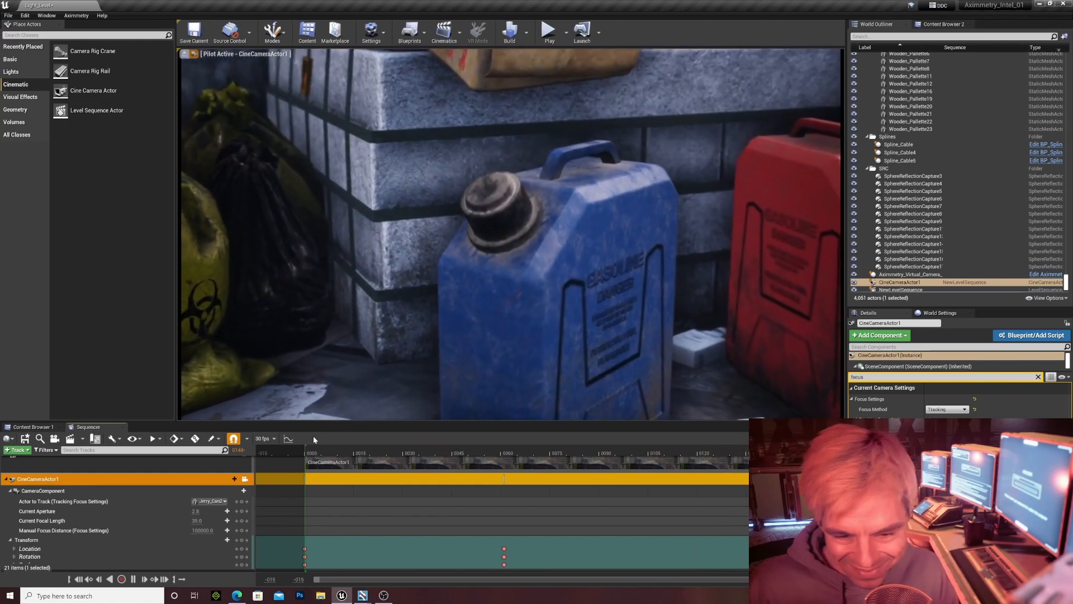
key("space")
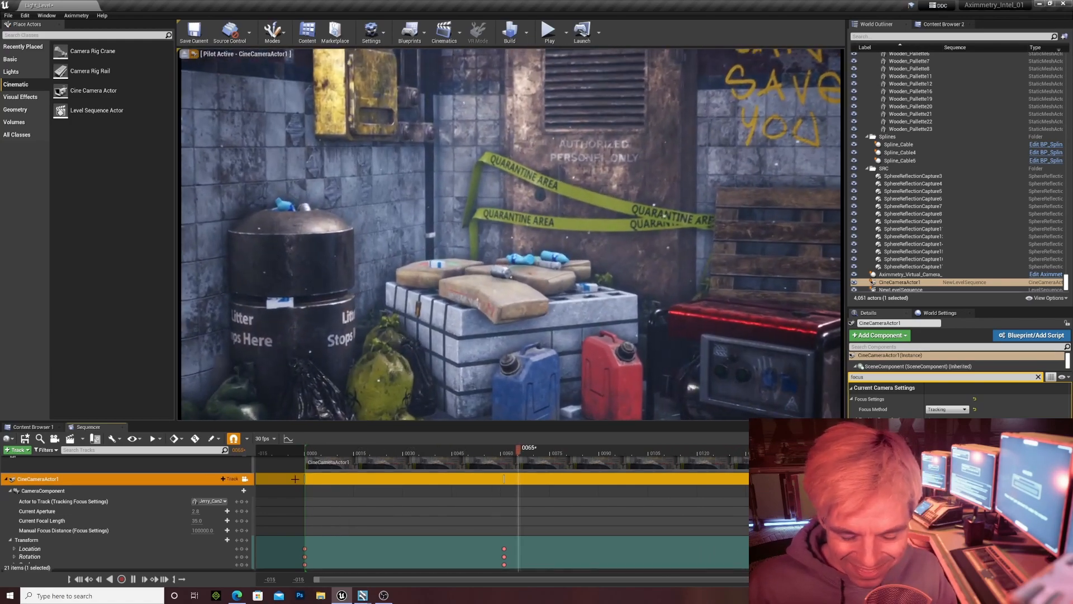
key("space")
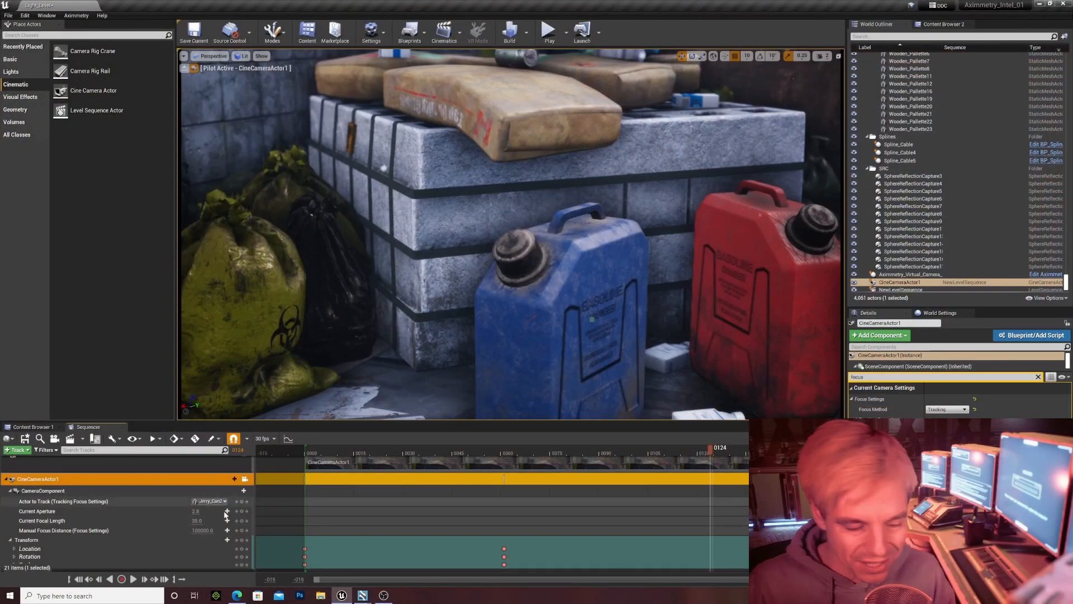
Stop piloting CineCameraActor1 and pull the free view back until the whole camera is visible in the alley
scroll(227, 513, "up", 2)
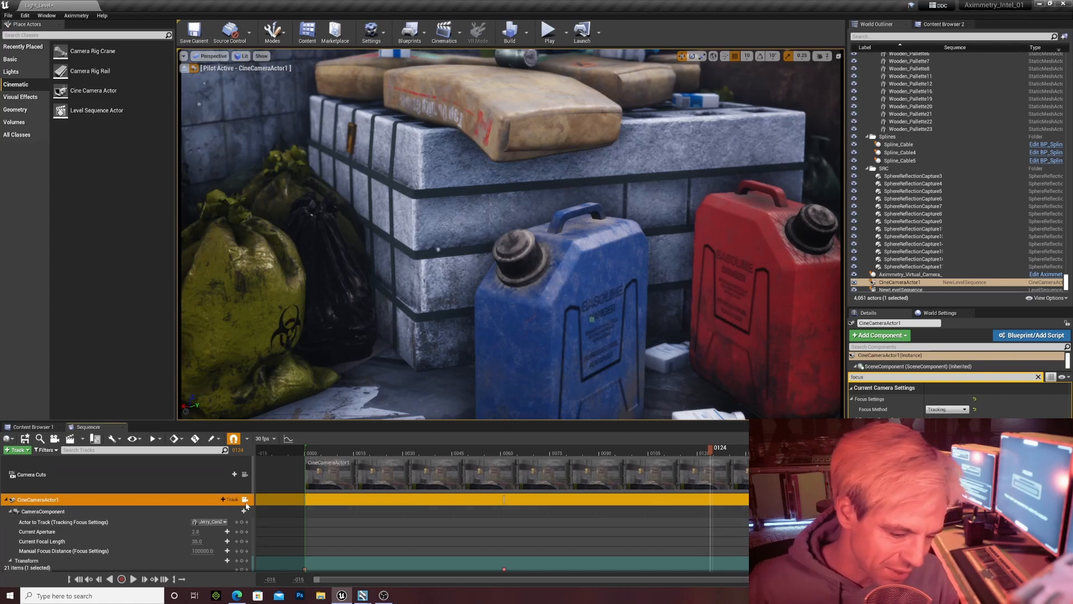
left_click(244, 500)
key("s")
right_click_drag(444, 375, 459, 375)
left_click(8, 16)
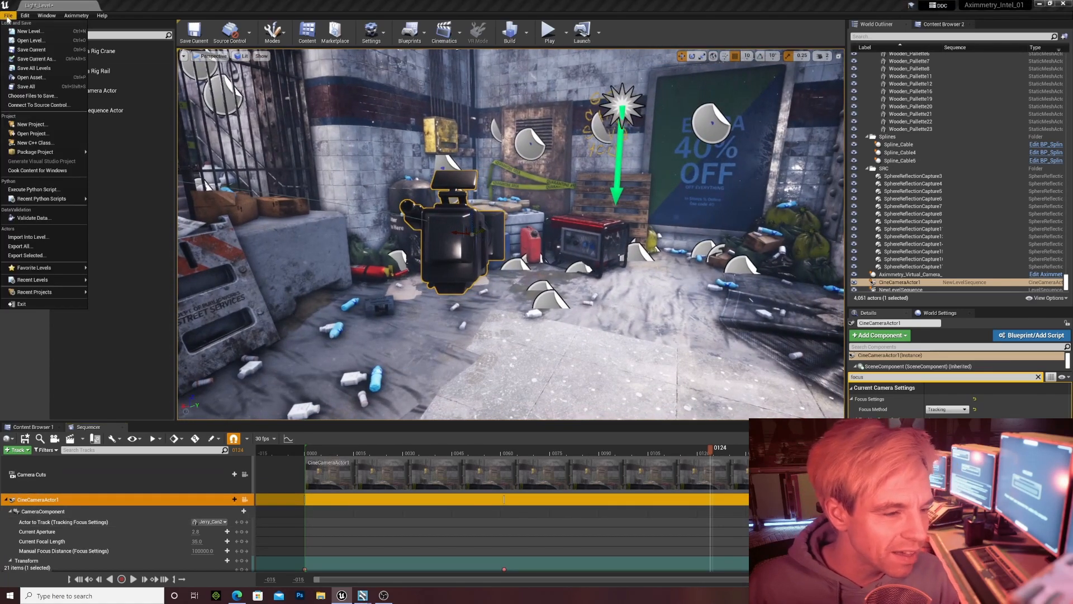
mouse_move(23, 151)
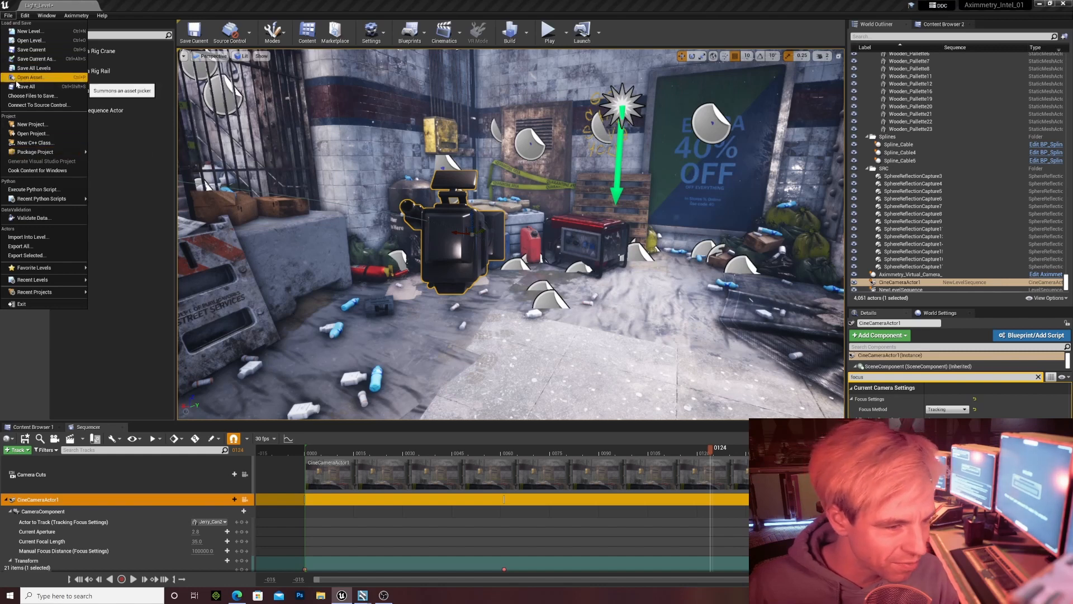
mouse_move(25, 293)
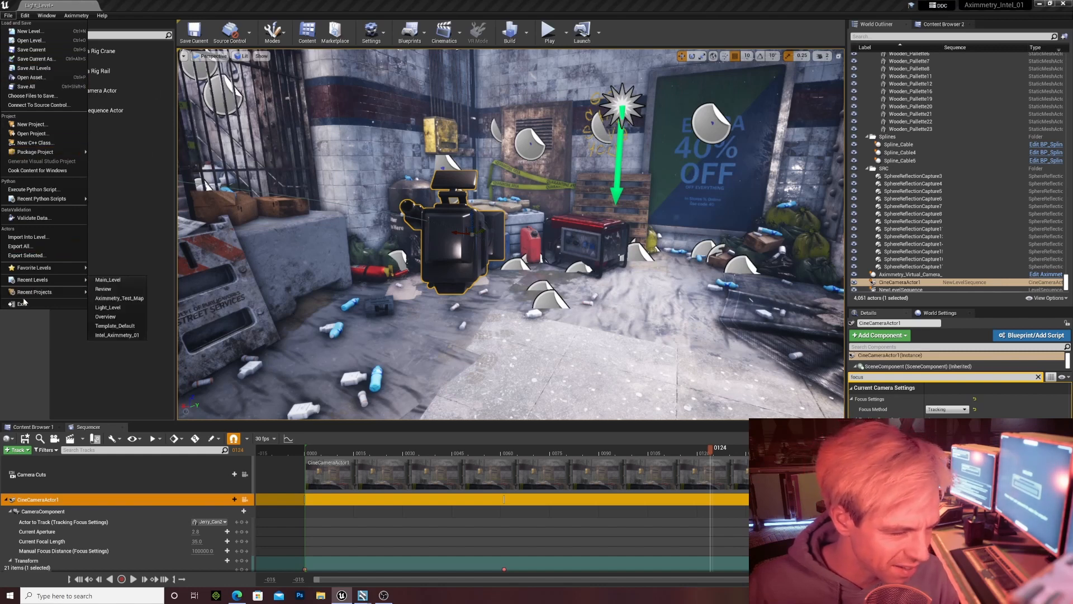
left_click(37, 240)
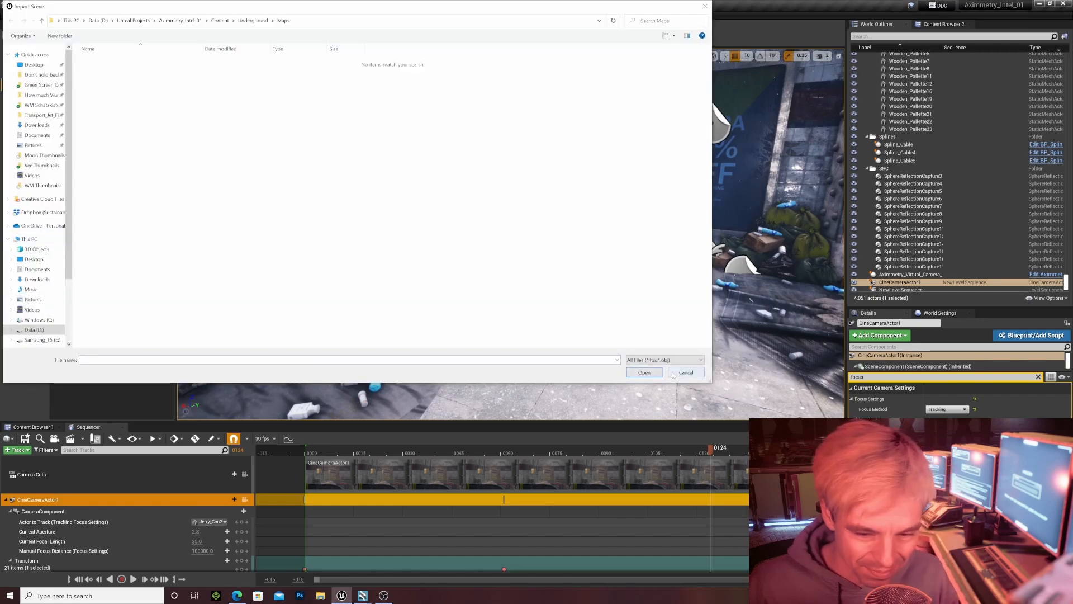
left_click(686, 373)
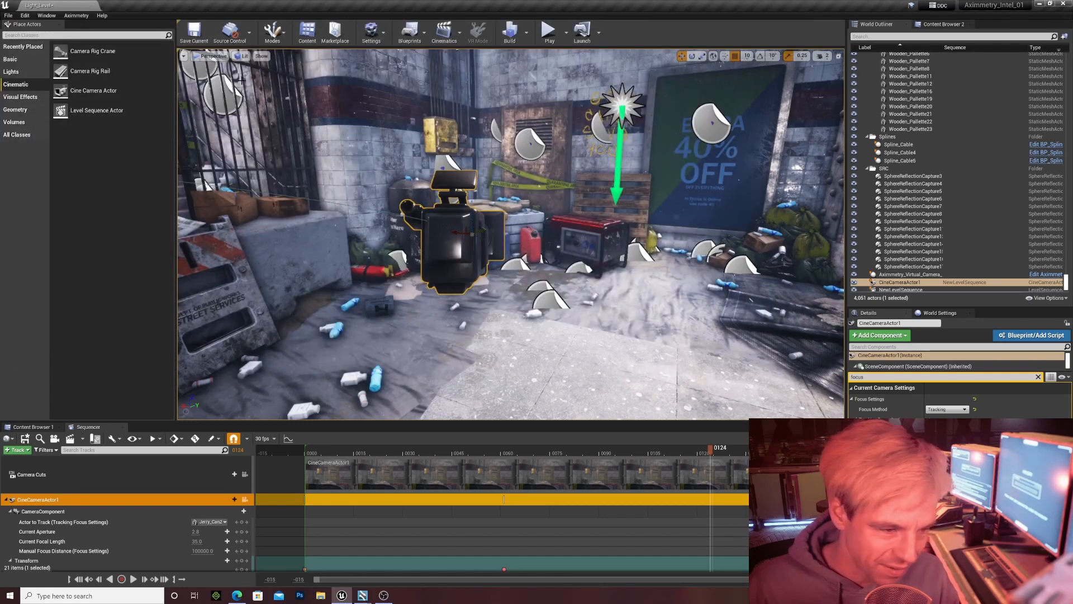
Shift the view to see the cine camera from the side, bring up Content Browser 1 and enlarge its area
key("d")
right_click_drag(568, 287, 535, 287)
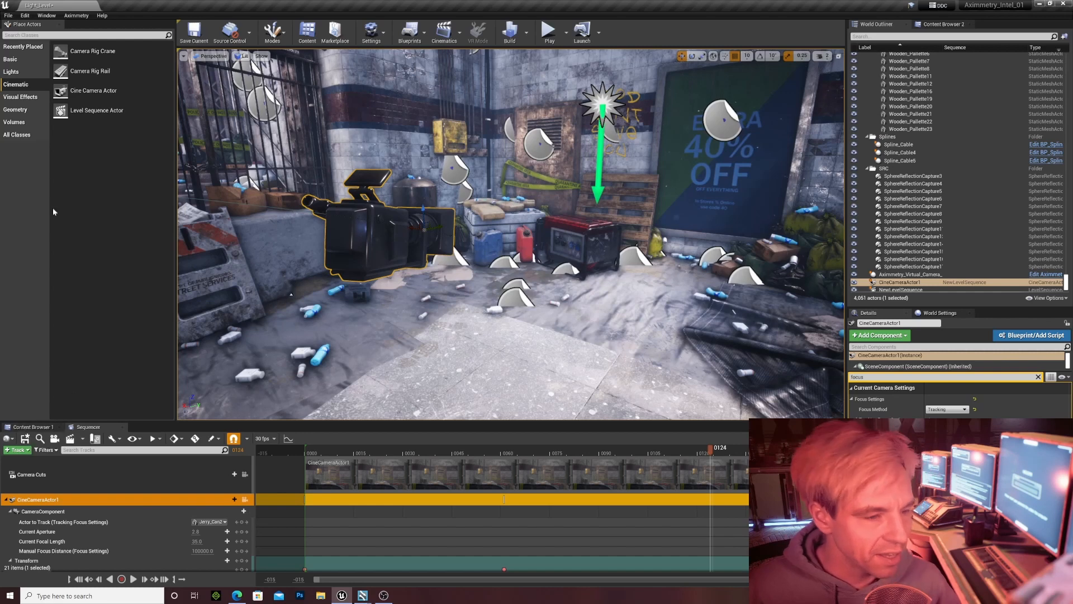
left_click(47, 15)
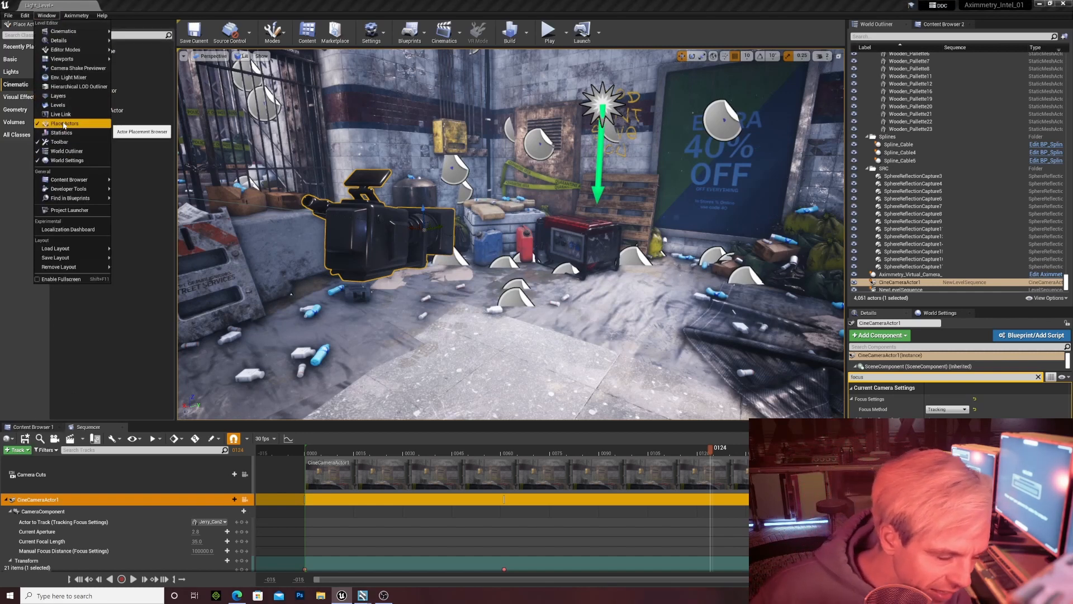
mouse_move(72, 180)
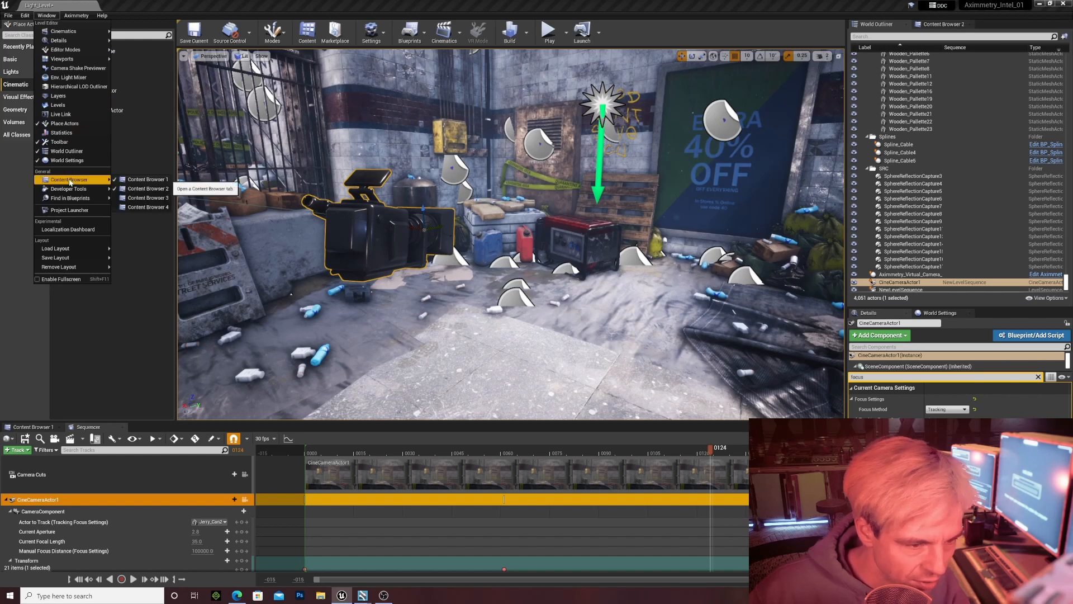
left_click(140, 180)
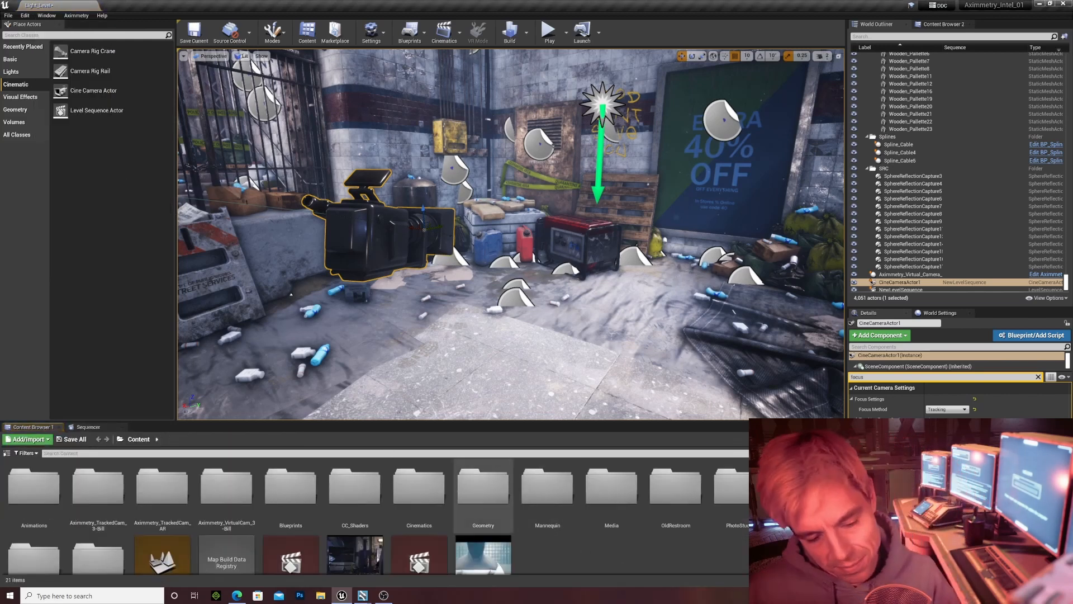
left_click_drag(431, 422, 434, 393)
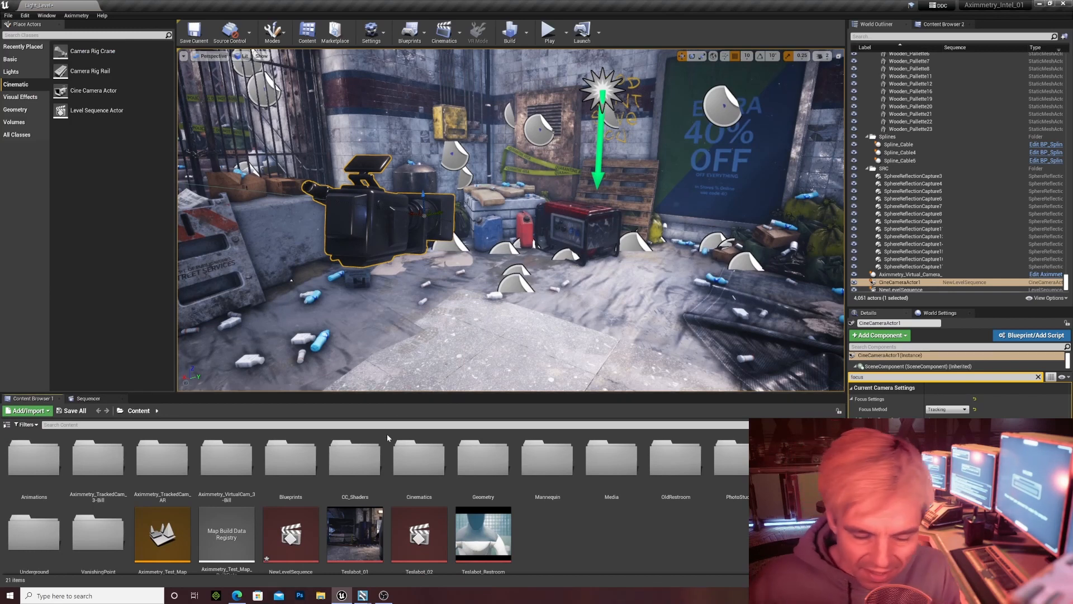
Look through the project's Content folders from Animations to Cinematics and clear the selection
left_click(34, 461)
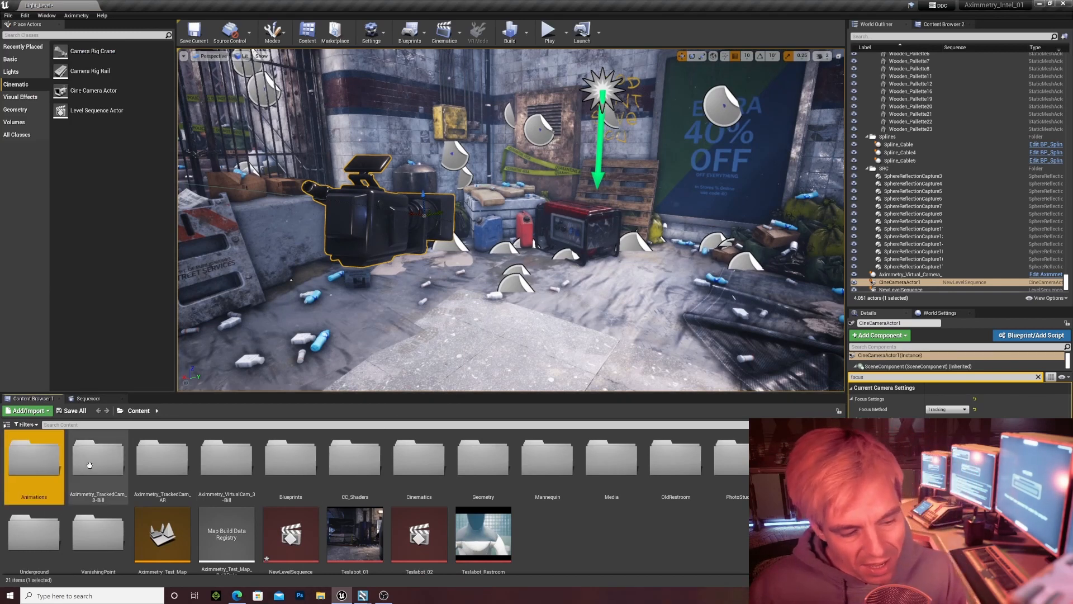
key("Right")
key("Right")
key("Right")
key("Right")
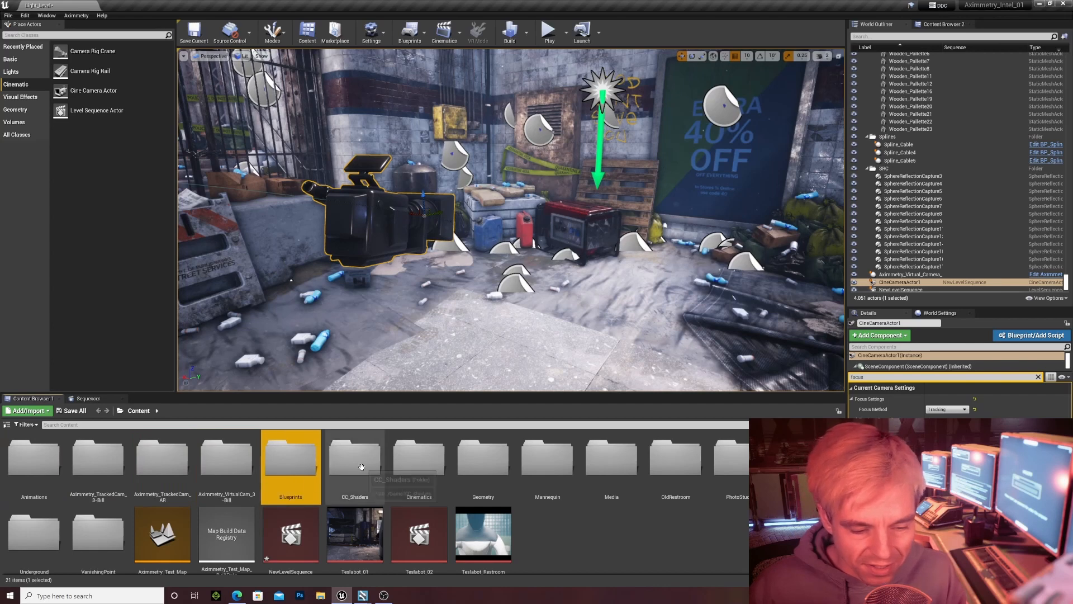
key("Right")
key("Right")
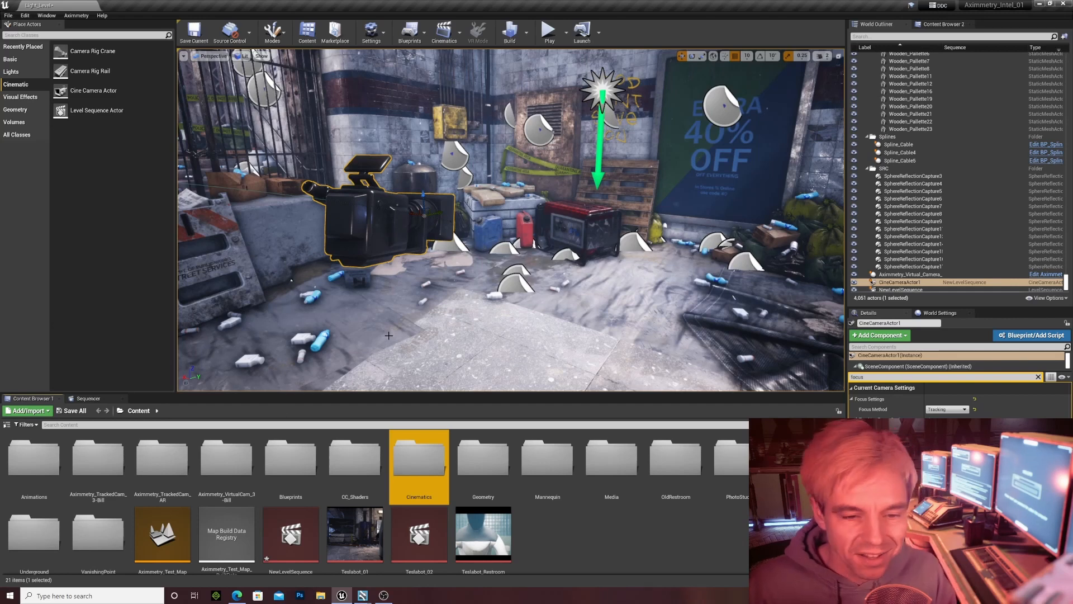
left_click(585, 536)
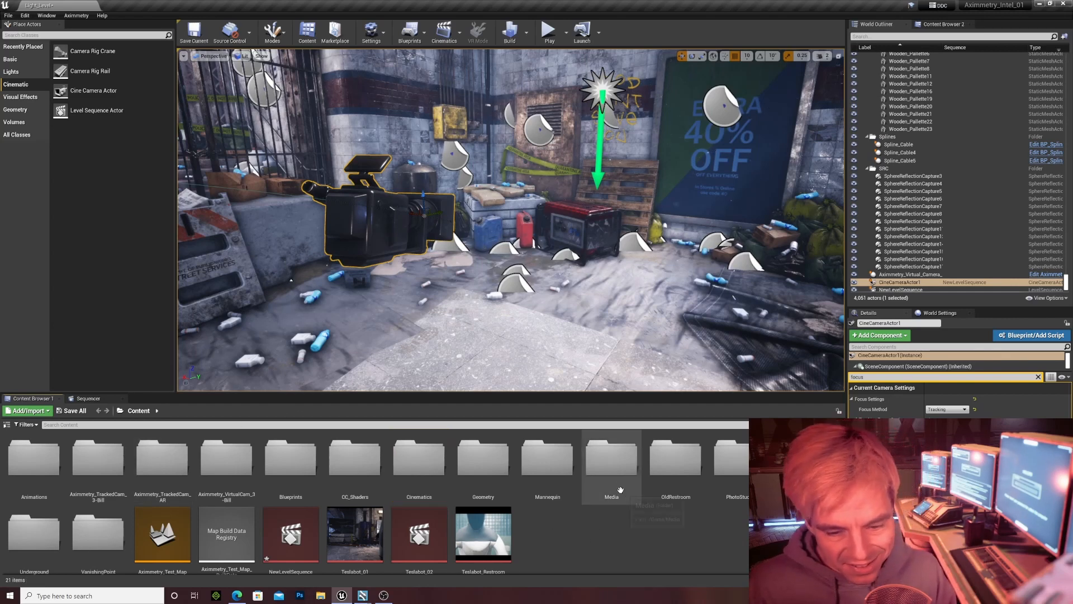
Open the Media folder and examine the group of 1112 assets, from the media source to the material instance
double_click(615, 464)
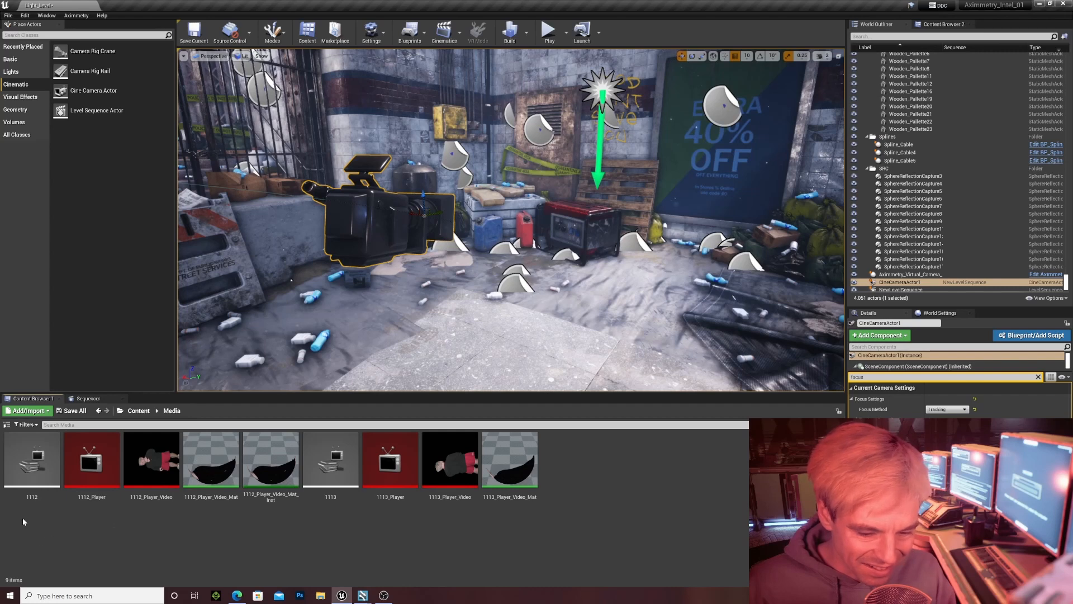
left_click(31, 464)
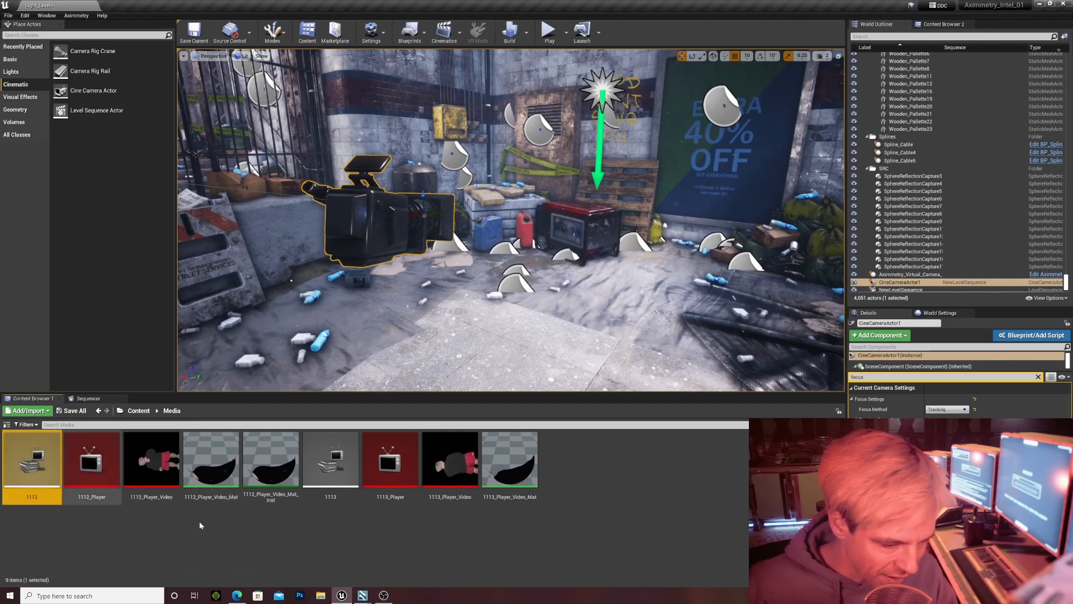
left_click(272, 478, "shift")
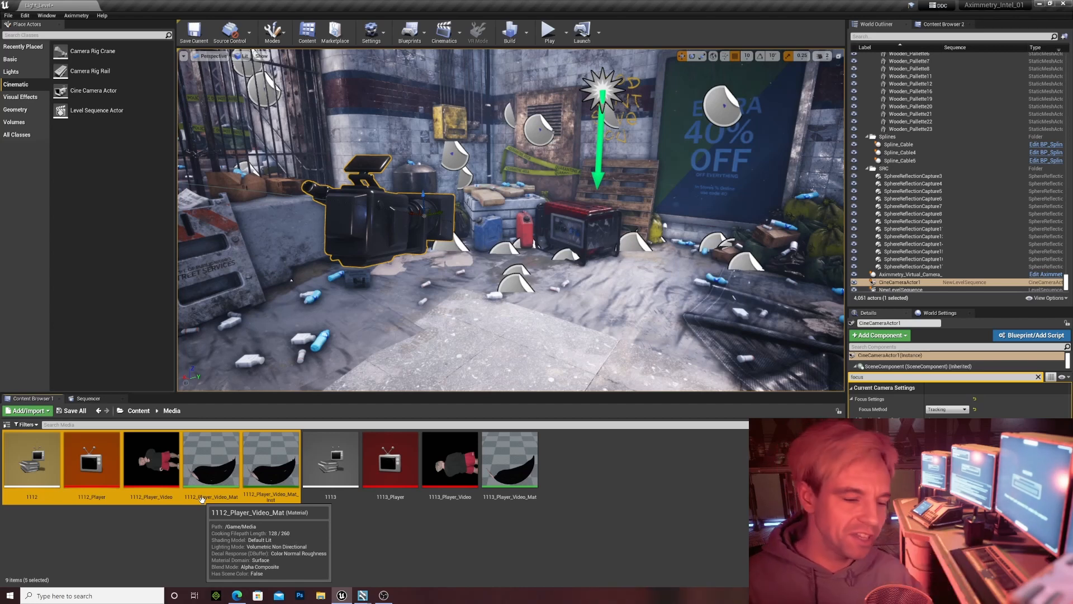
left_click(182, 527)
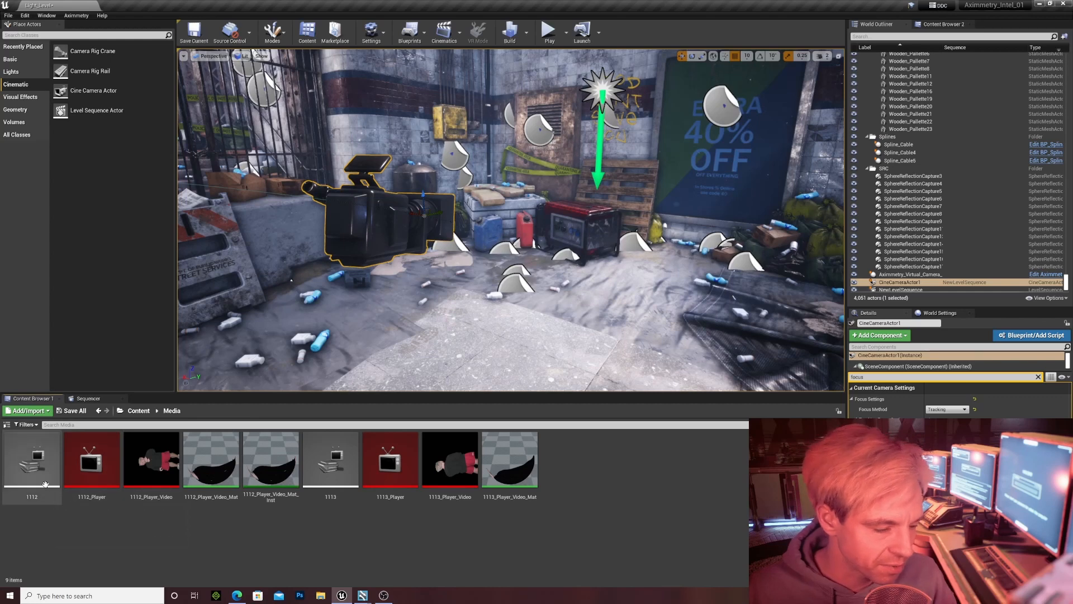
Create a File Media Source asset named Video_01 in the Media folder
left_click(32, 412)
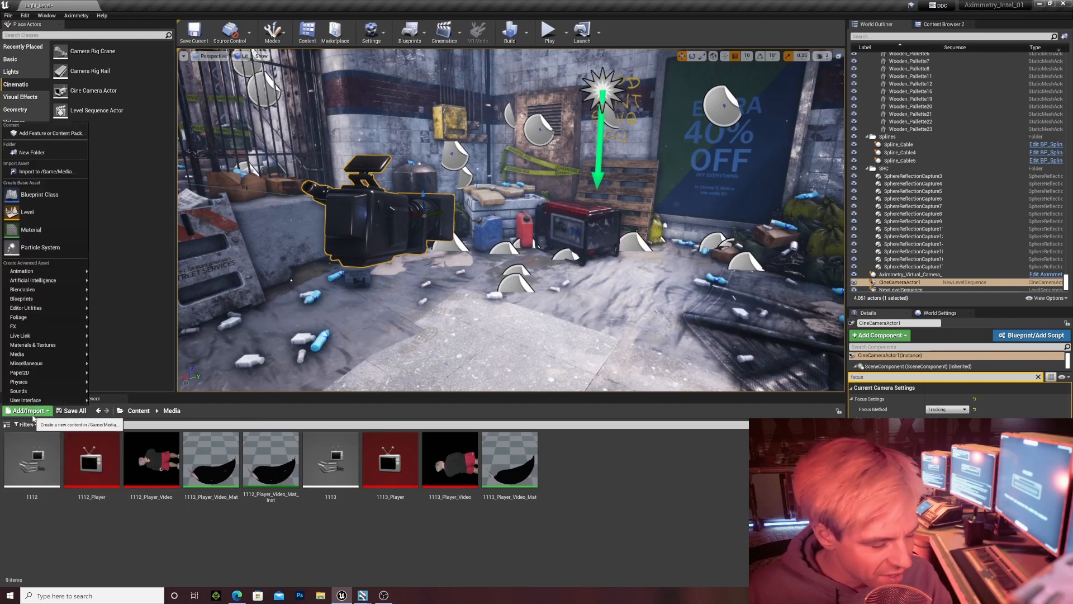
mouse_move(35, 356)
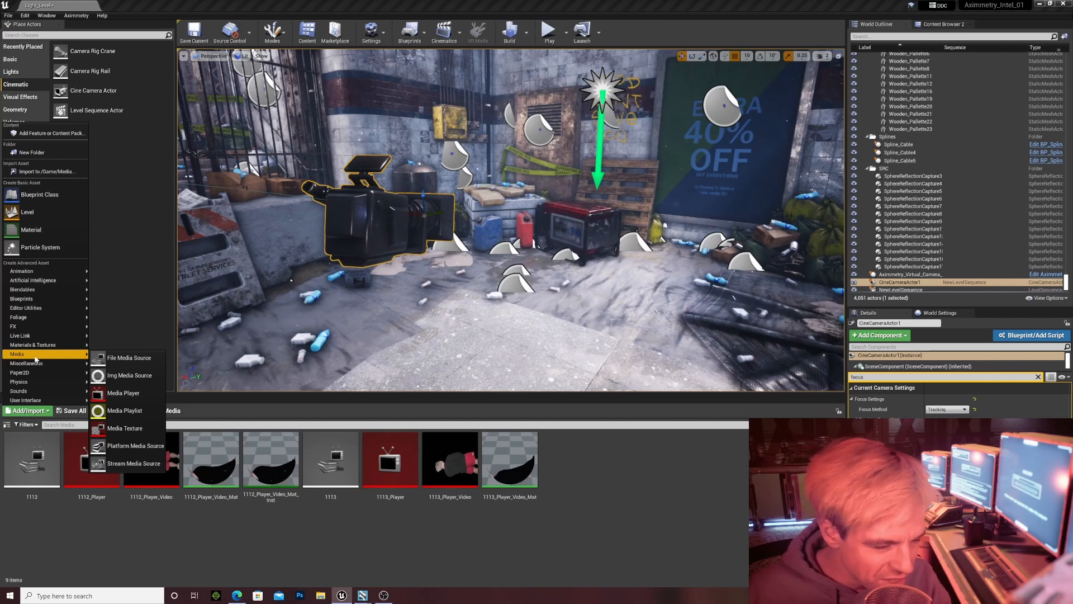
left_click(142, 360)
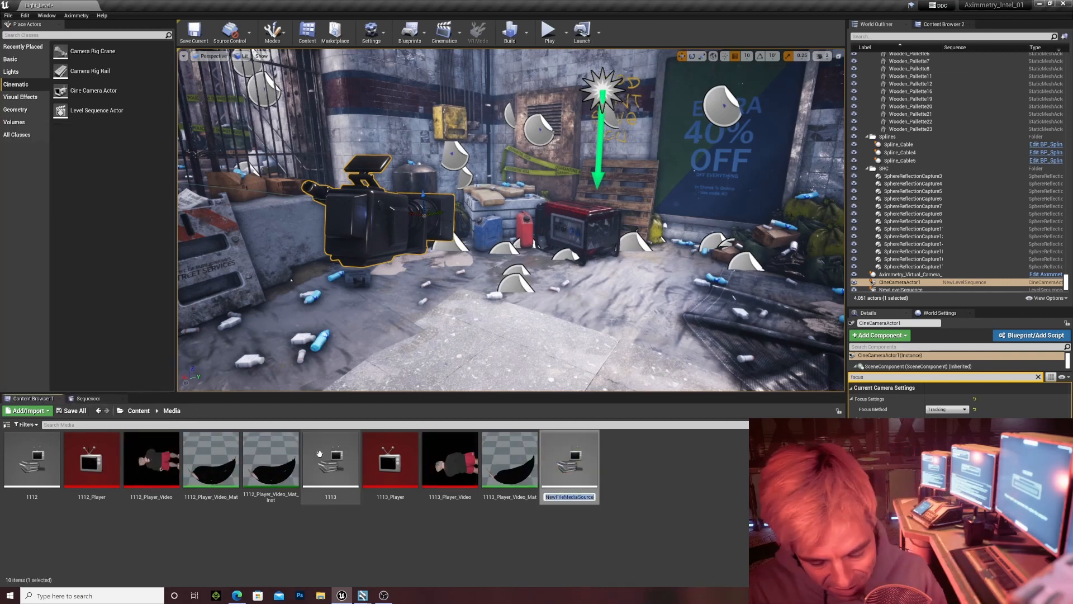
type("Video_01")
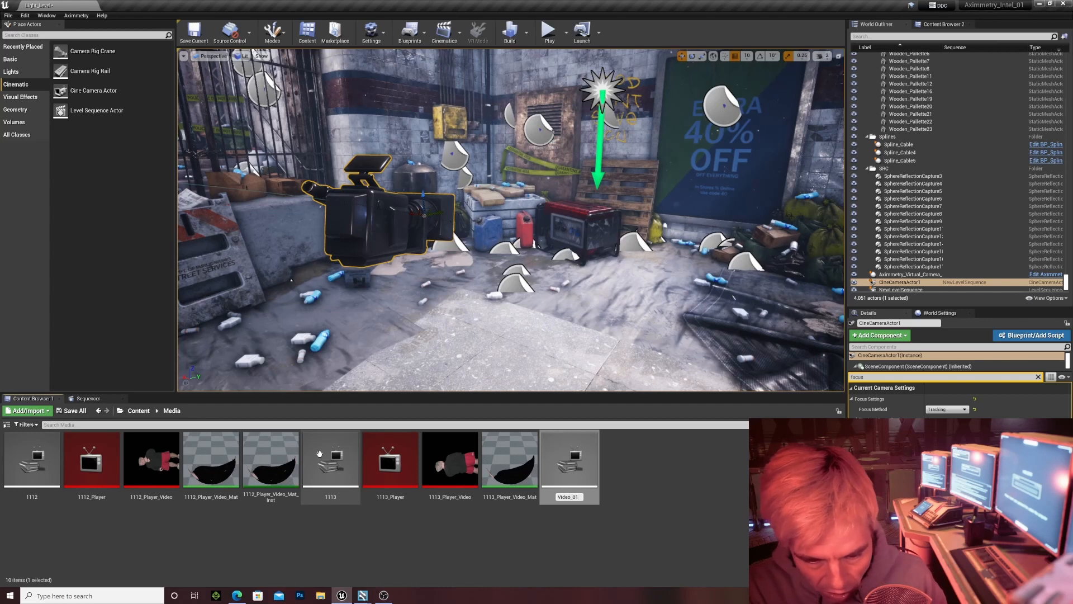
key("ctrl+a")
key("Return")
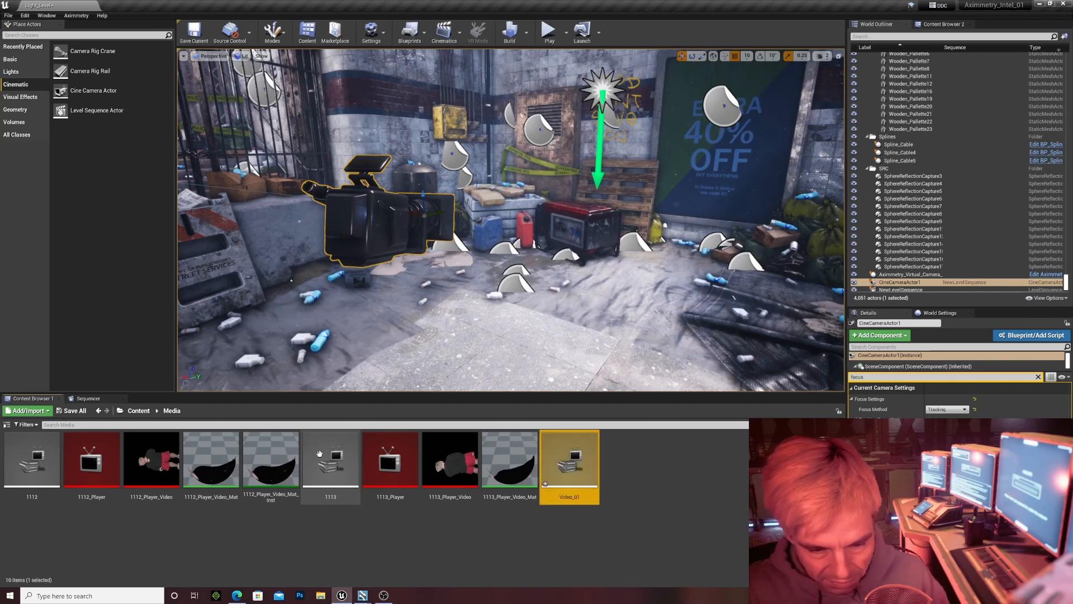
Set Video_01's File Path to MAH01112-4.MP4.mov in the Aximmetry Forest folder, save the asset and close its editor
double_click(567, 463)
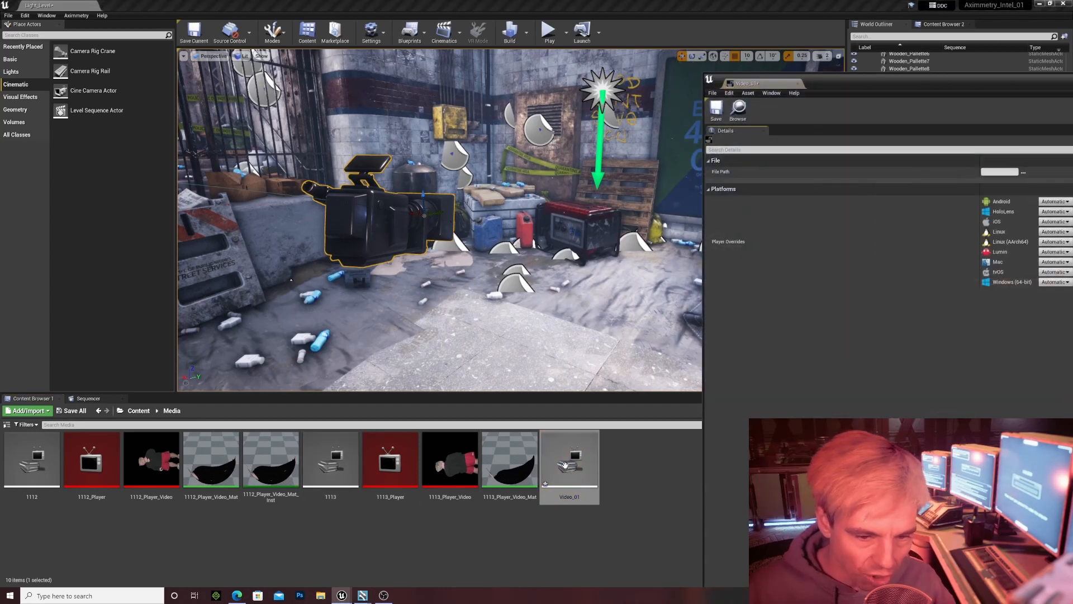
left_click_drag(848, 92, 296, 33)
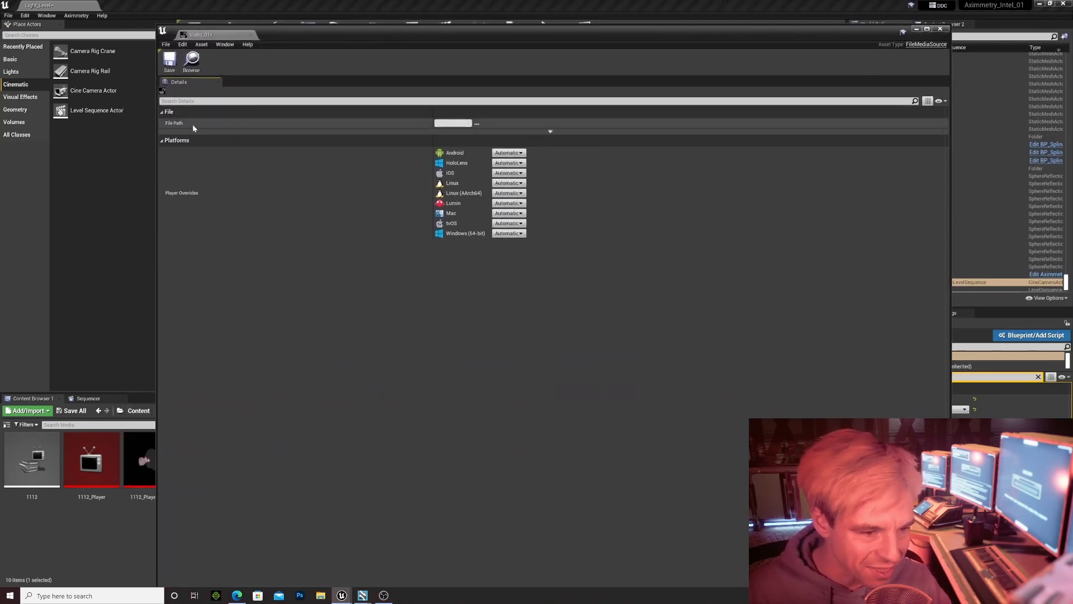
left_click(477, 124)
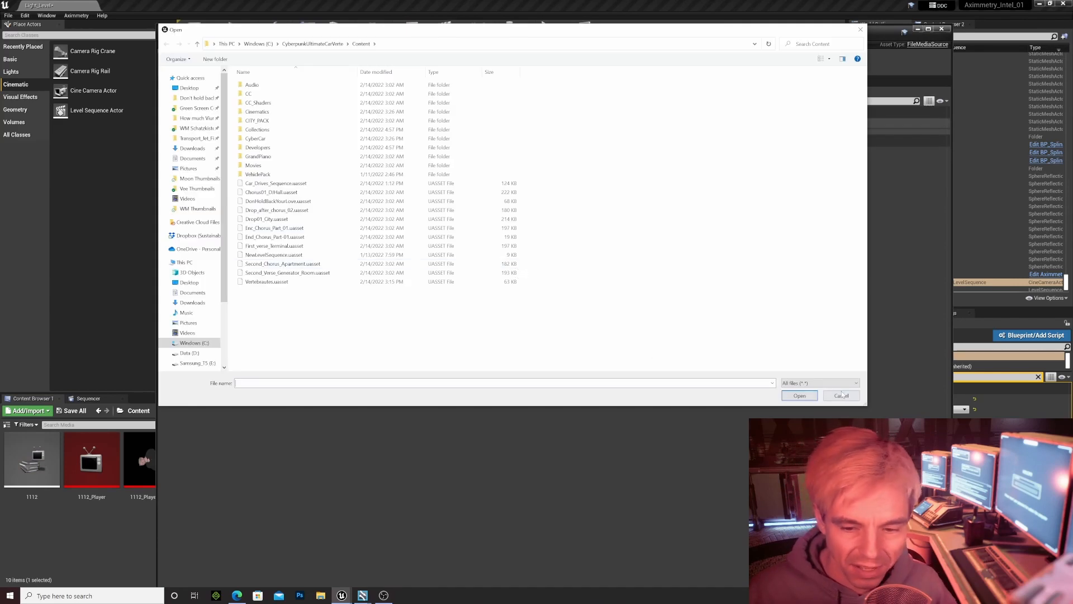
key("Escape")
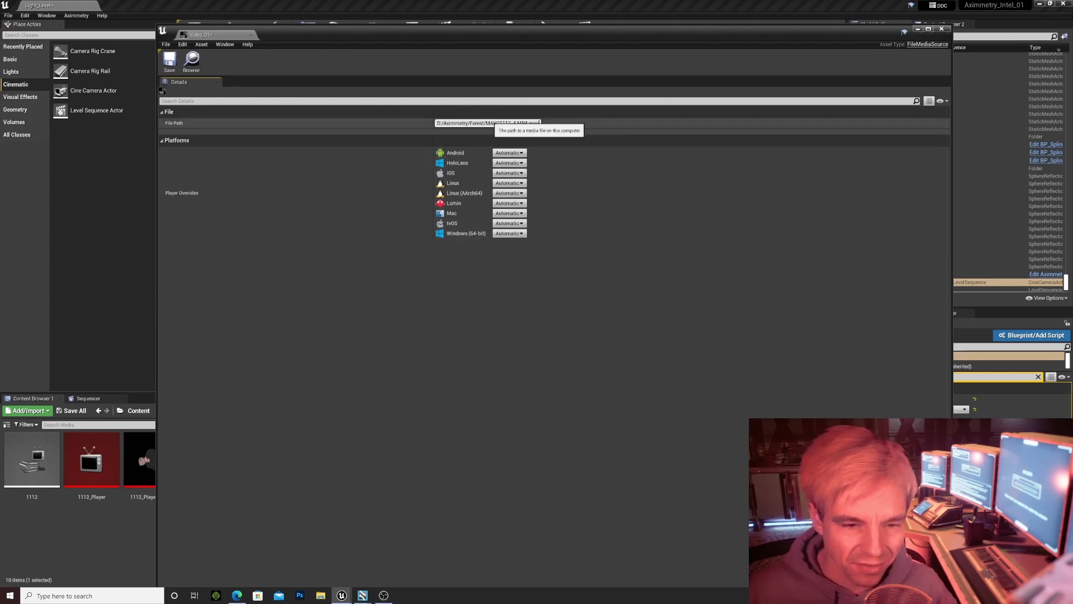
left_click(169, 59)
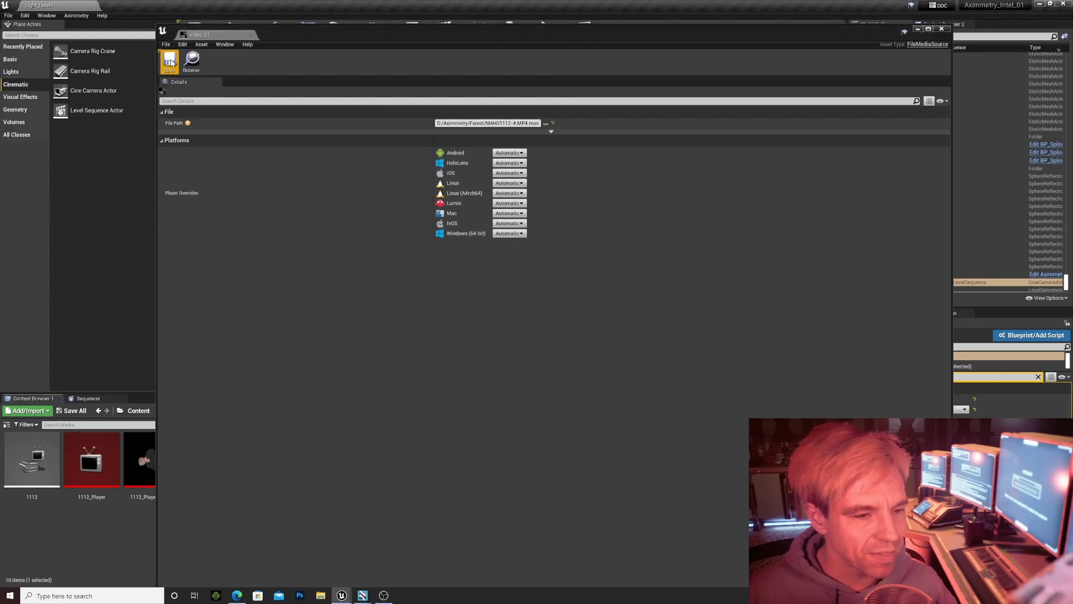
left_click(940, 29)
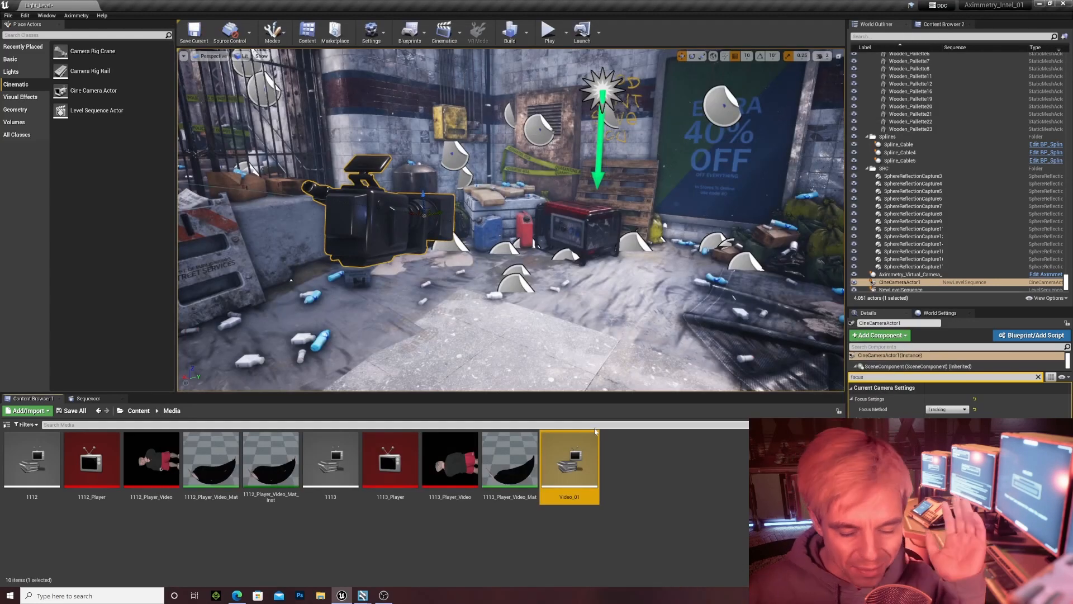
Create a Media Player asset named Video_01_Player in the Media folder, together with its linked video output MediaTexture
left_click(507, 534)
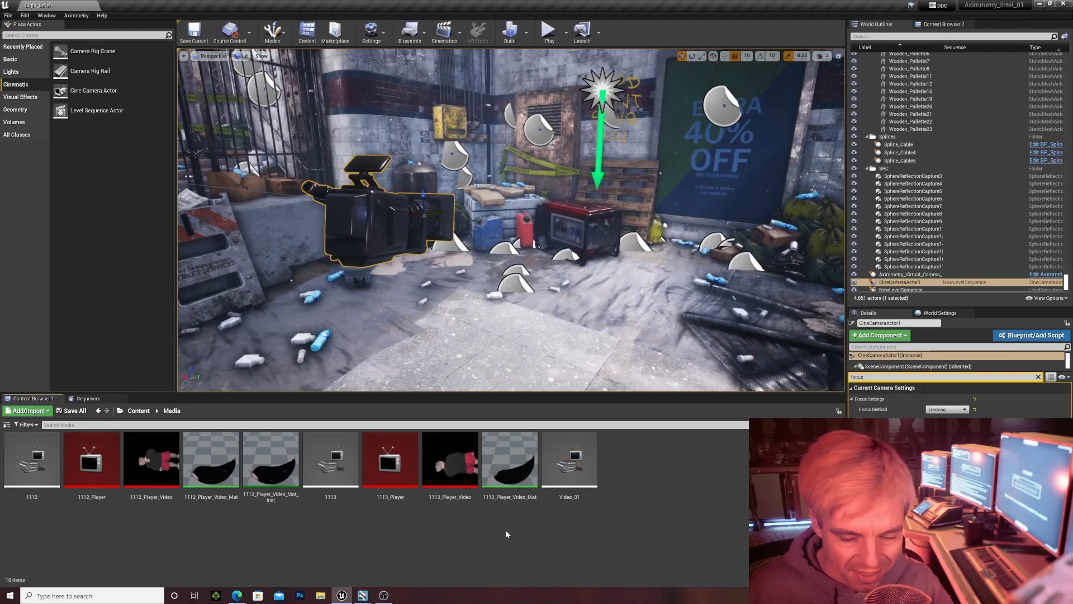
left_click(25, 411)
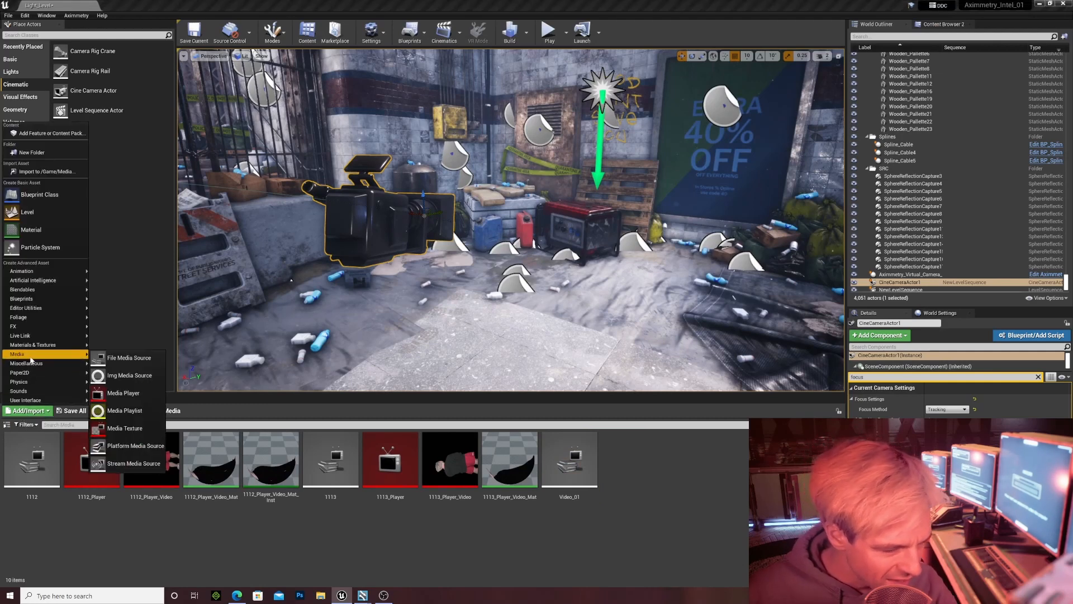
left_click(139, 393)
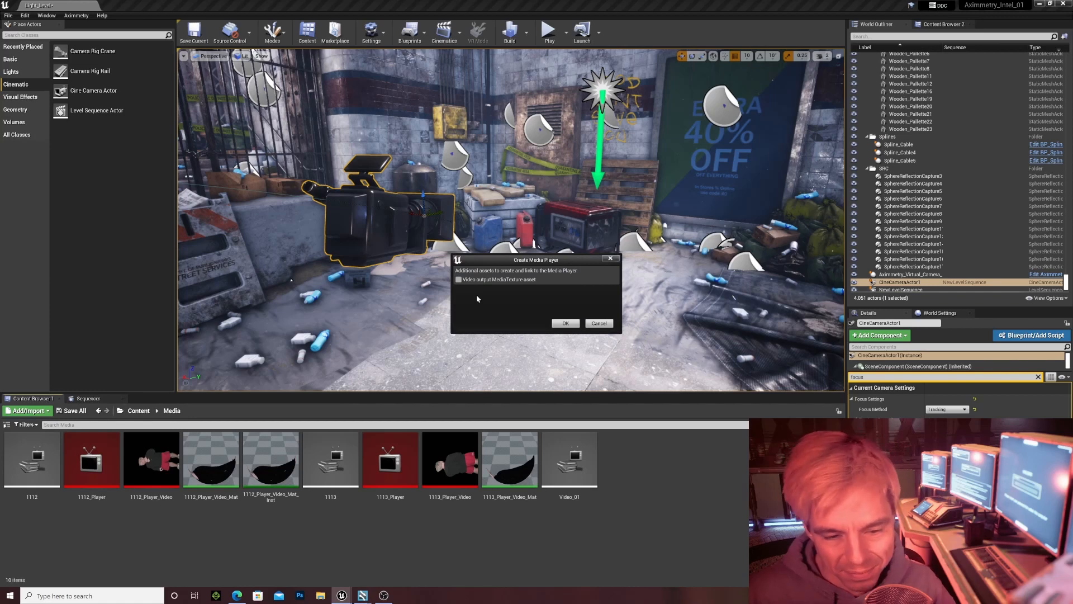
left_click(565, 323)
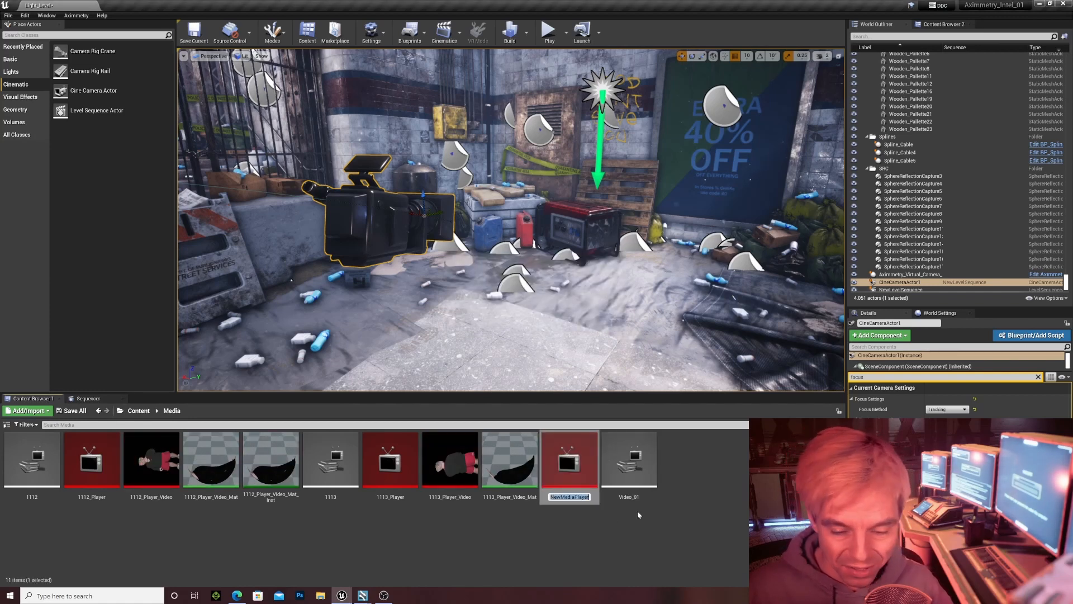
type("MAH01112-4.MP4.mov")
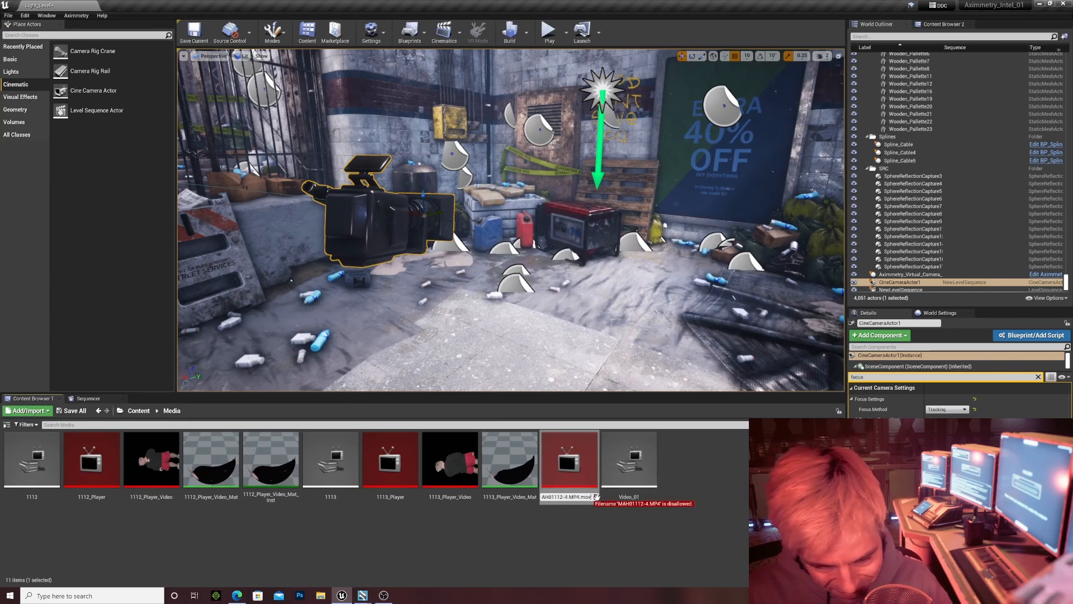
key("ctrl+a")
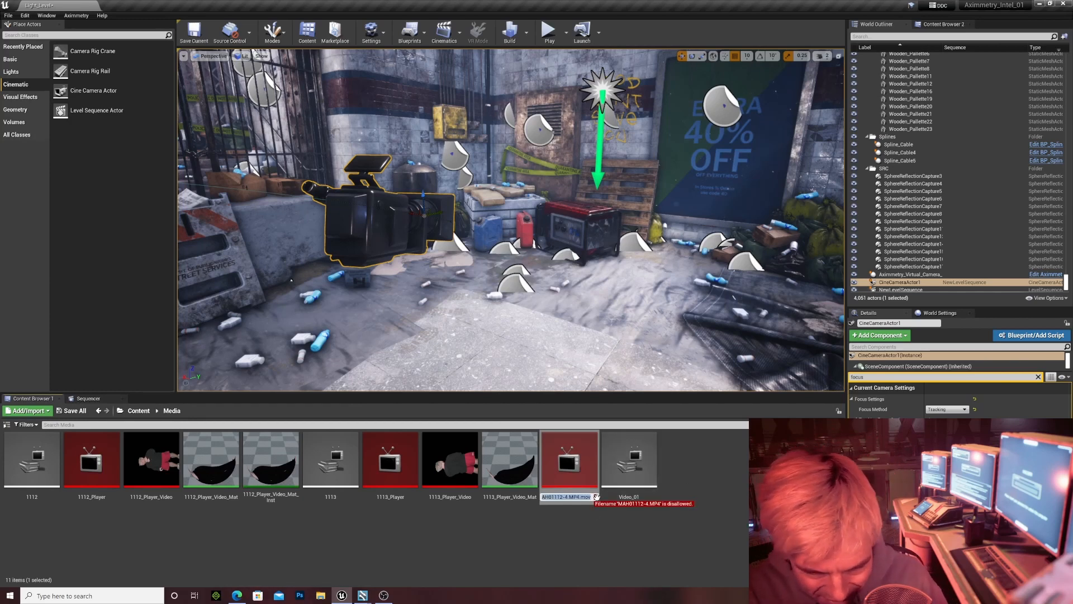
type("Video")
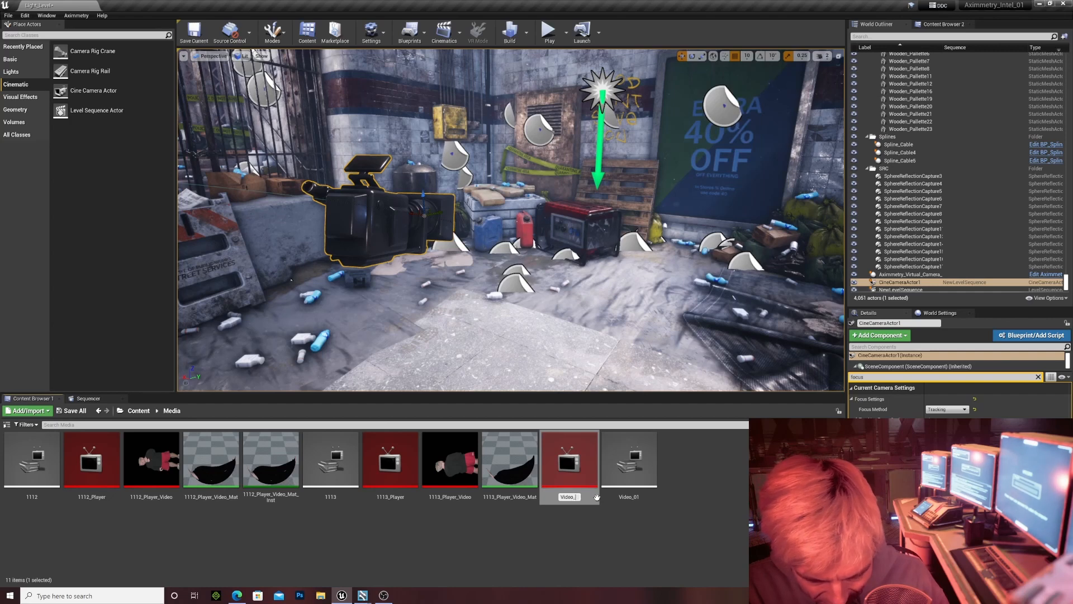
type("_01_Player")
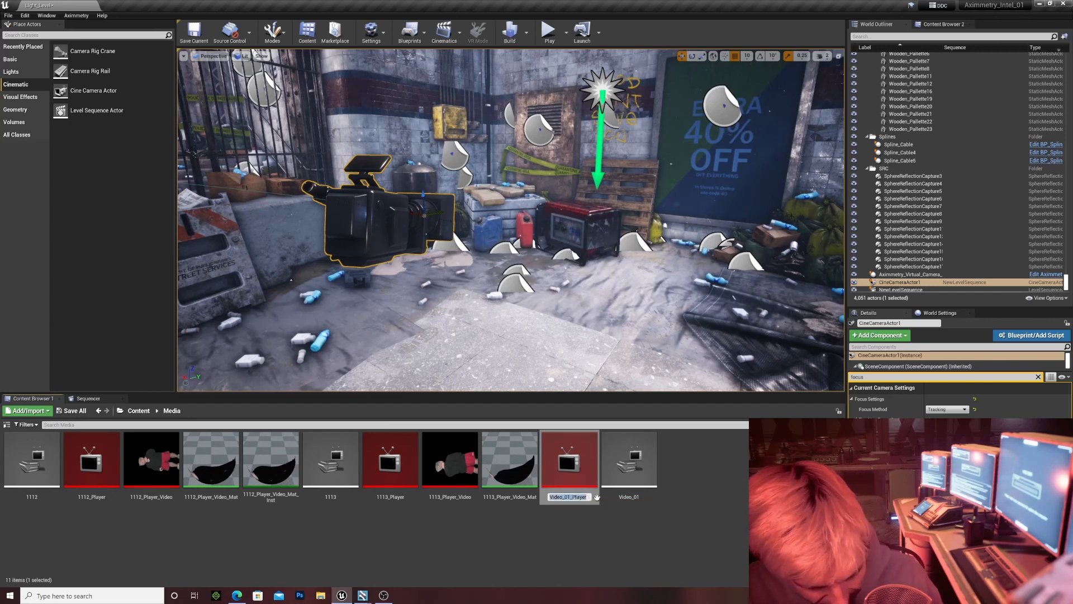
key("Return")
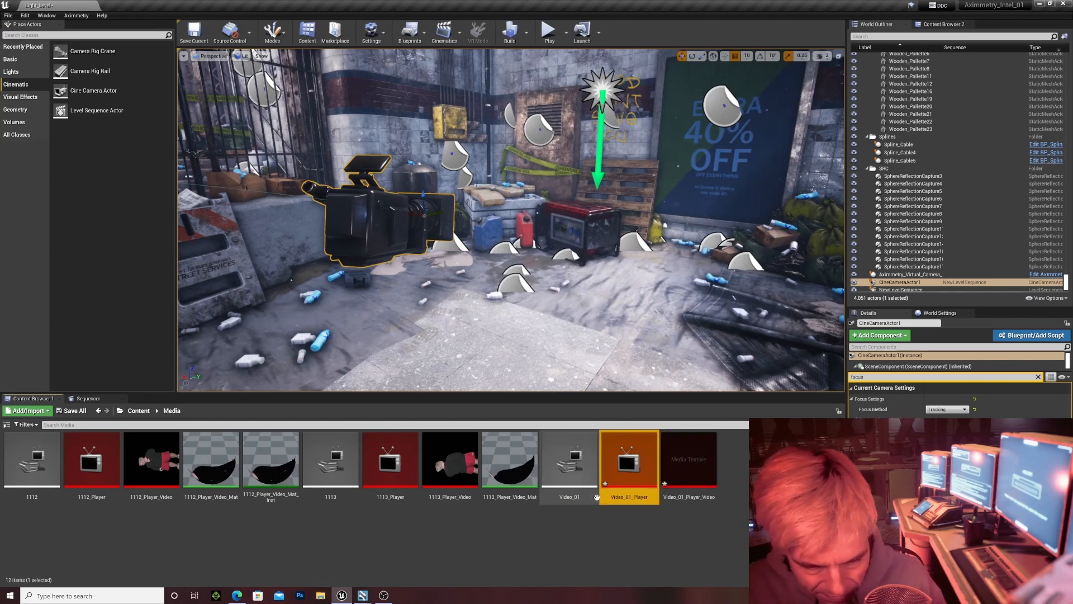
left_click(611, 552)
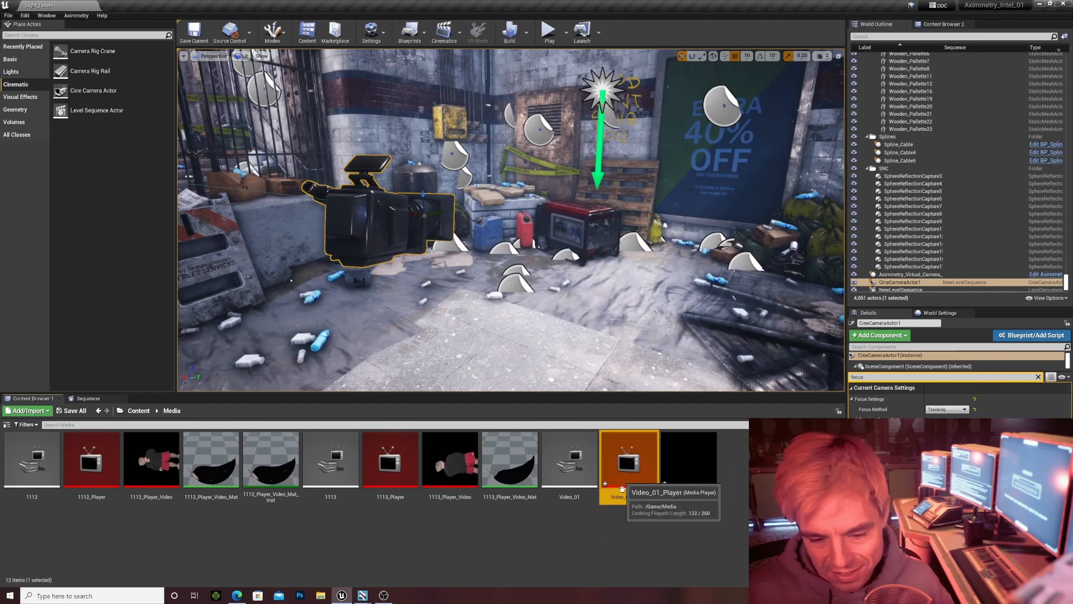
left_click(685, 458)
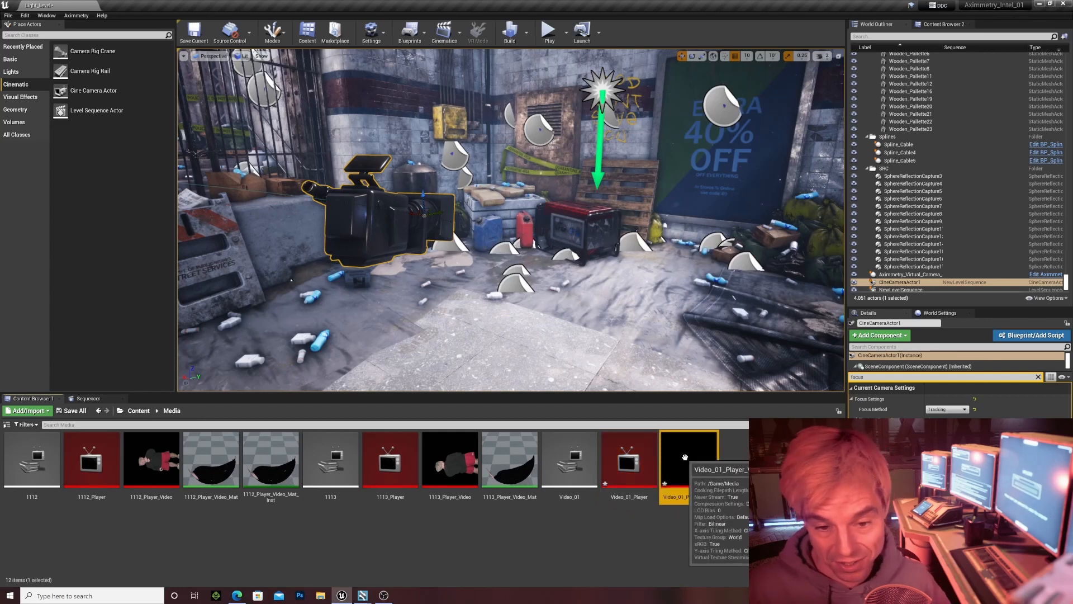
Open Video_01_Player, play the Video_01 media source in it, enable Loop and put the player window away
double_click(617, 450)
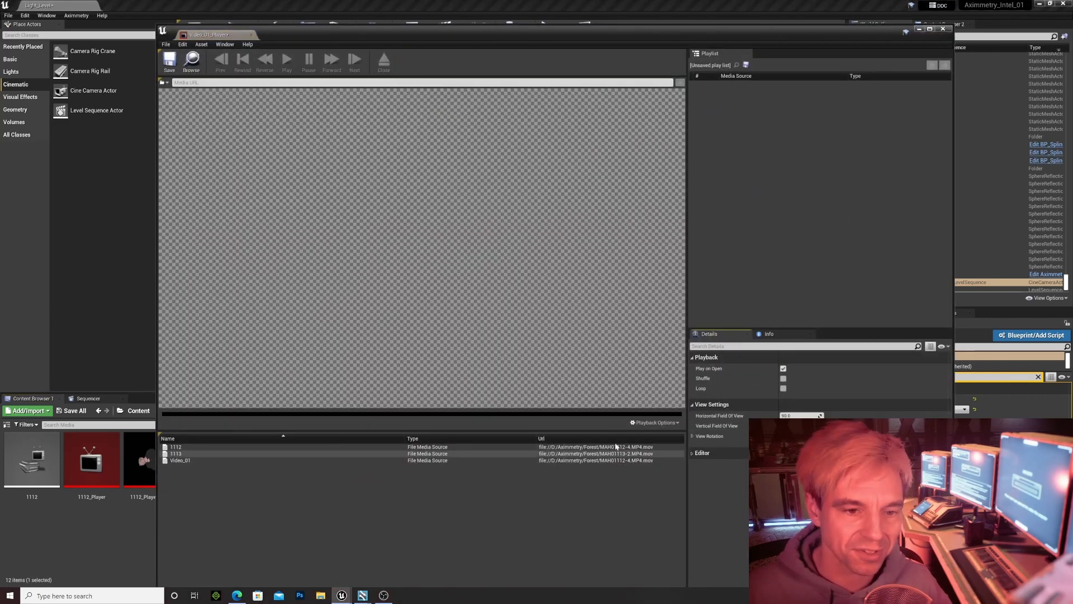
left_click_drag(371, 32, 358, 11)
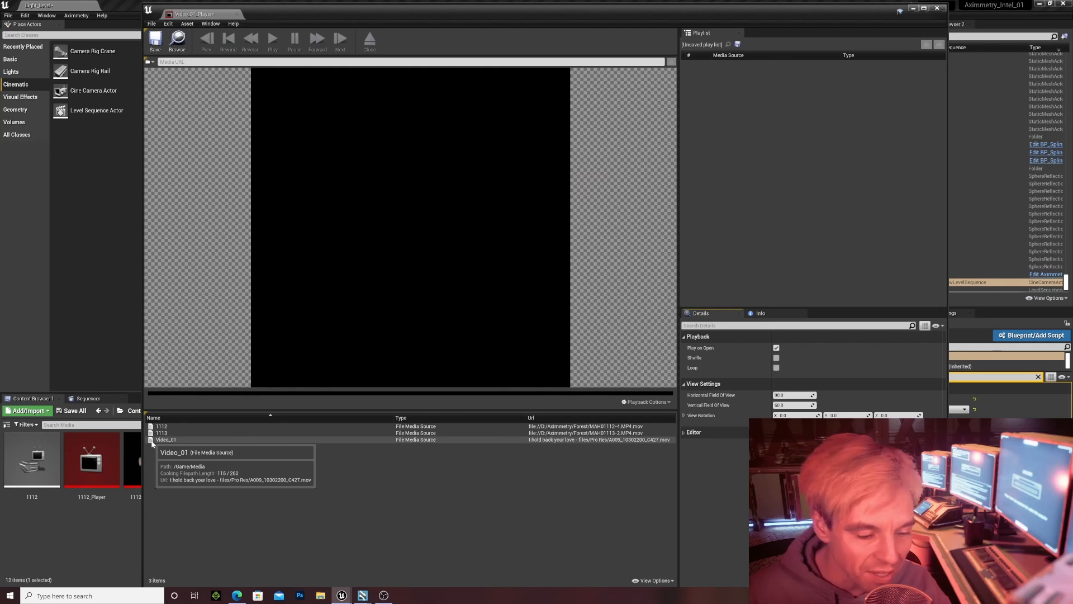
left_click(152, 439)
double_click(152, 441)
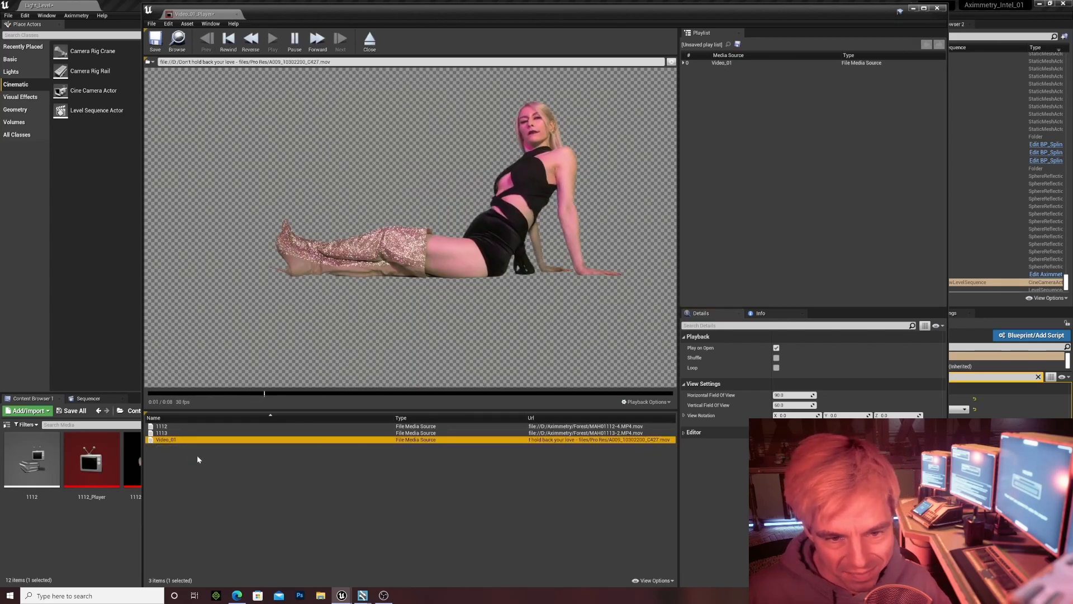
left_click(777, 367)
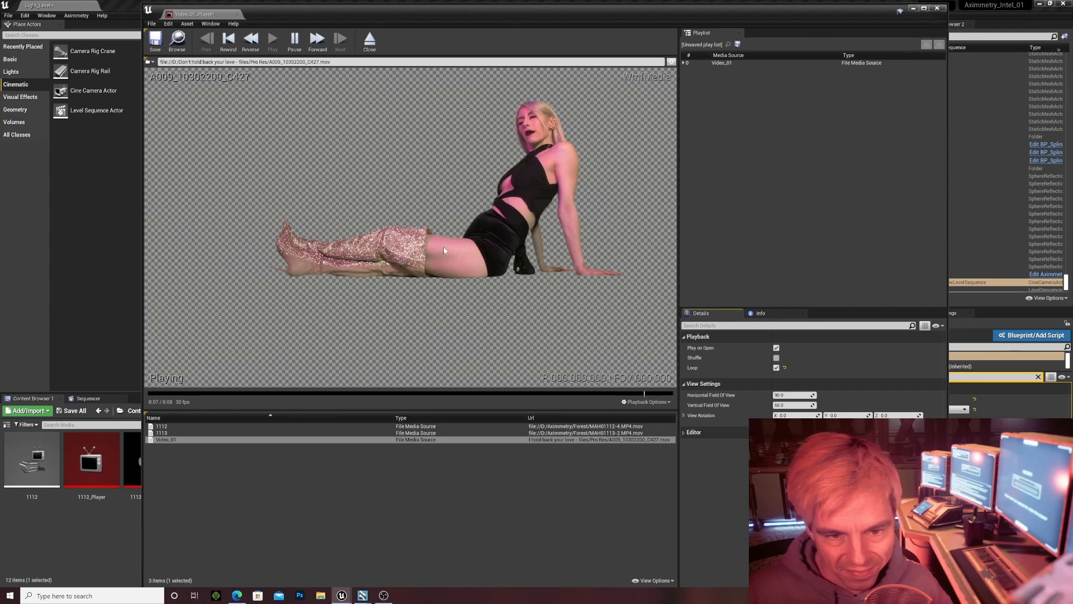
left_click(913, 9)
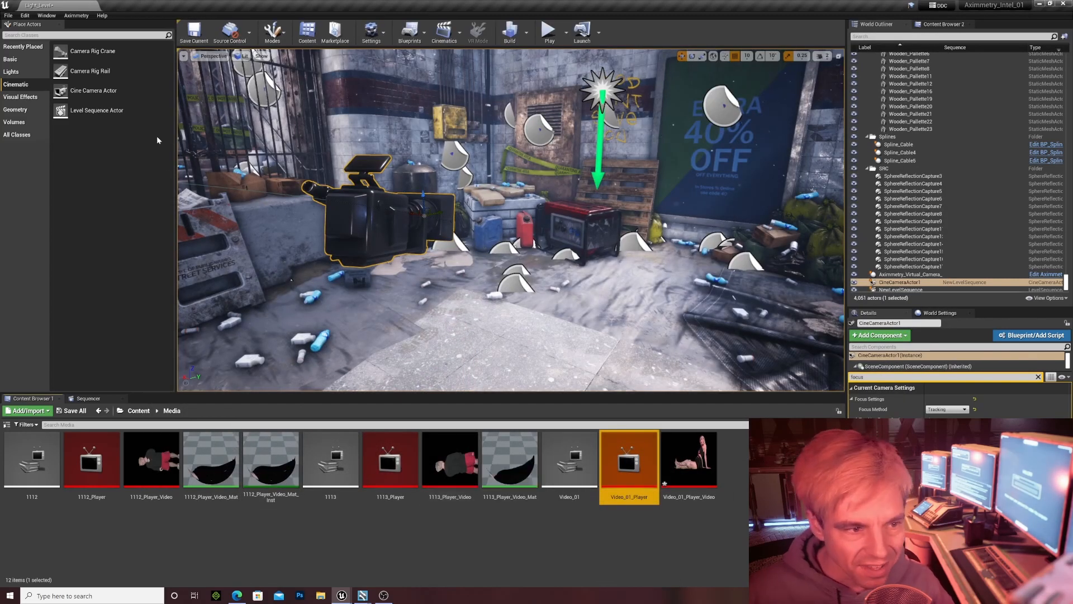
Place a basic Plane on the floor in front of the camera actor and rotate it upright
left_click(17, 60)
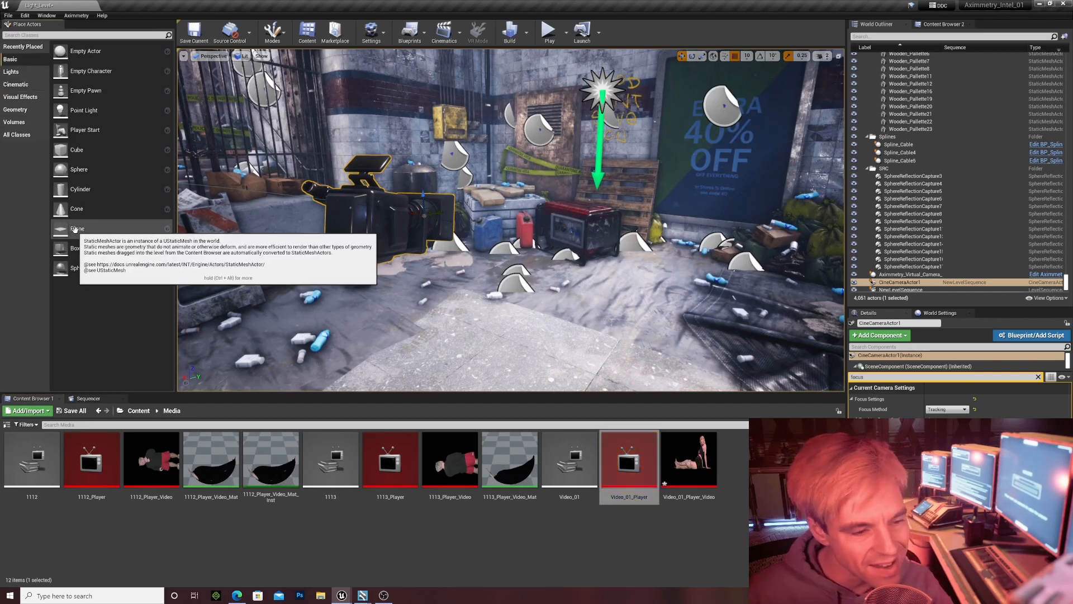
left_click_drag(75, 228, 478, 243)
key("e")
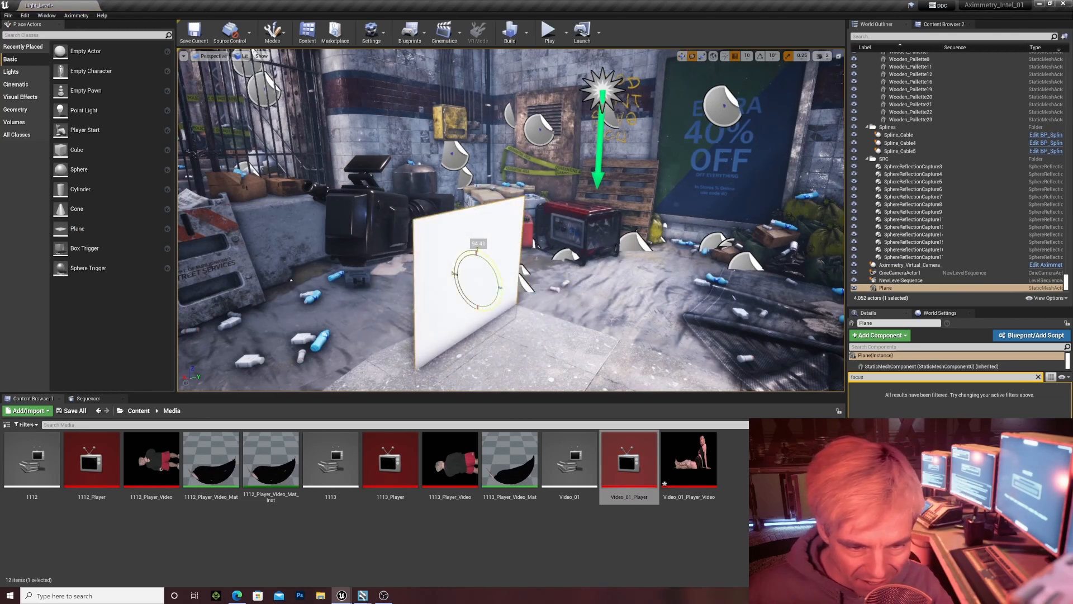
key("ctrl+z")
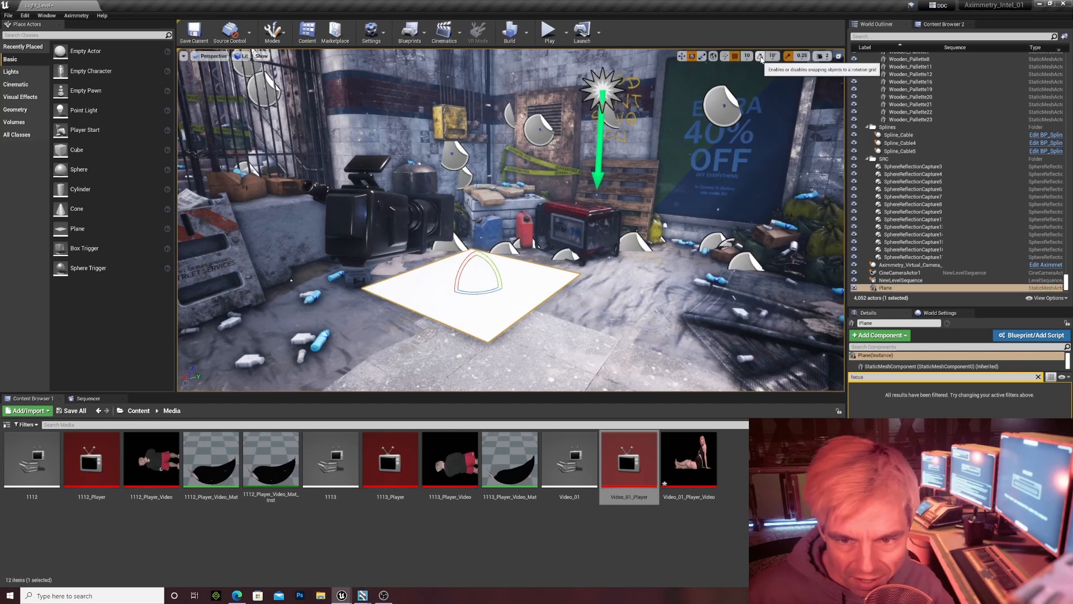
left_click_drag(481, 253, 507, 289)
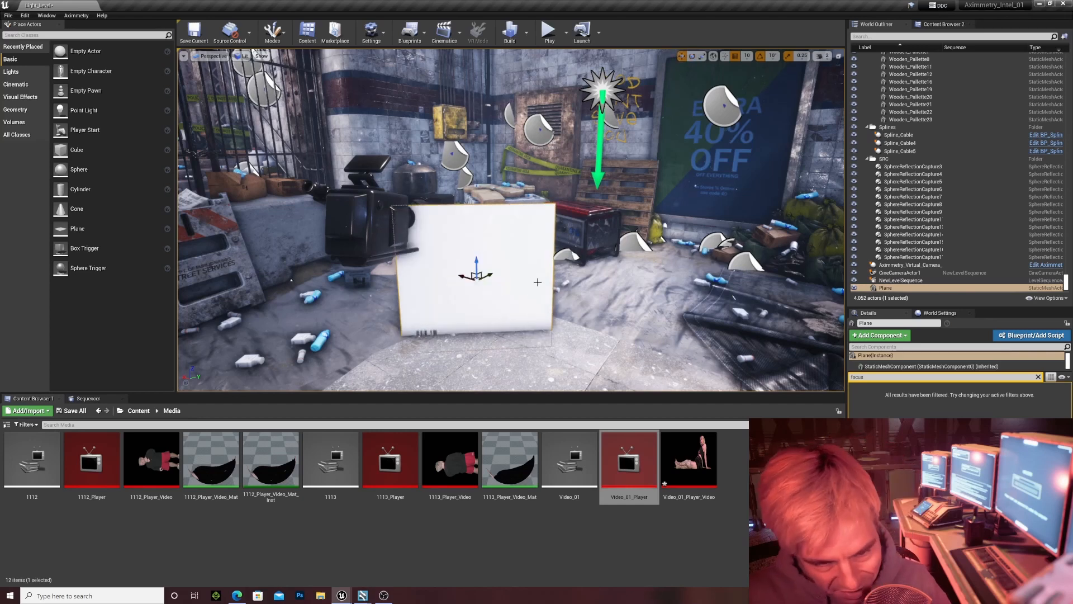
Clear the Details filter, scale the plane to a widescreen shape using 9 for one axis, and turn it to landscape above the floor
left_click(1038, 376)
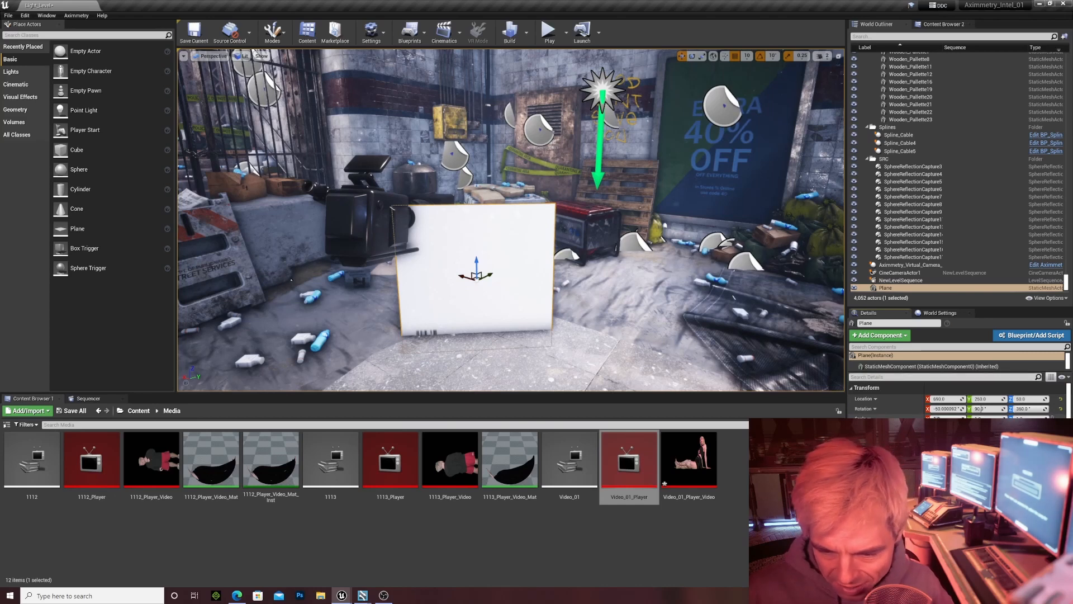
key("Tab")
type("9")
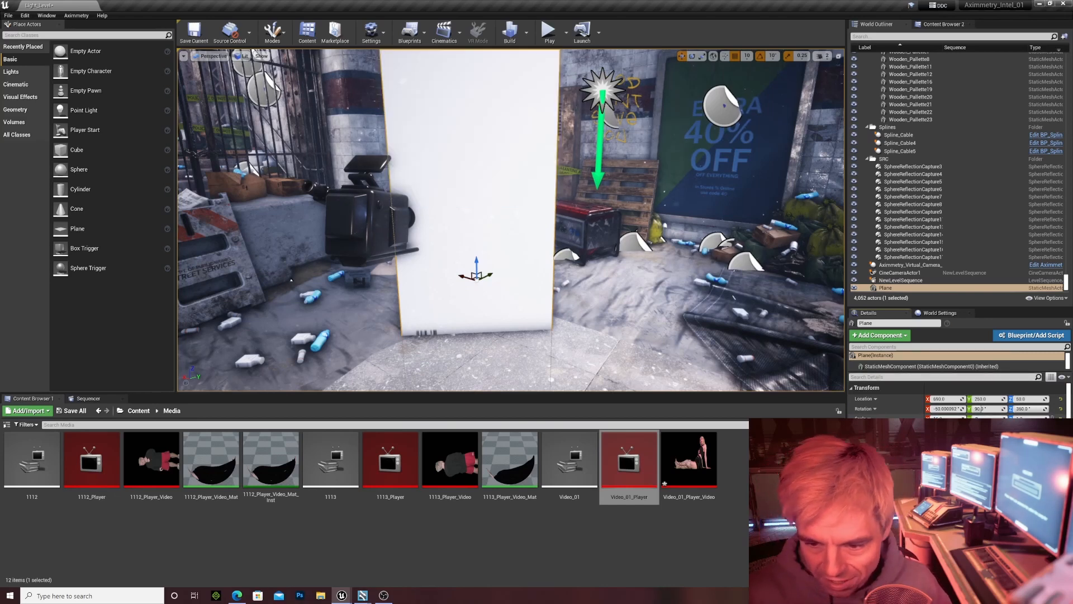
key("Tab")
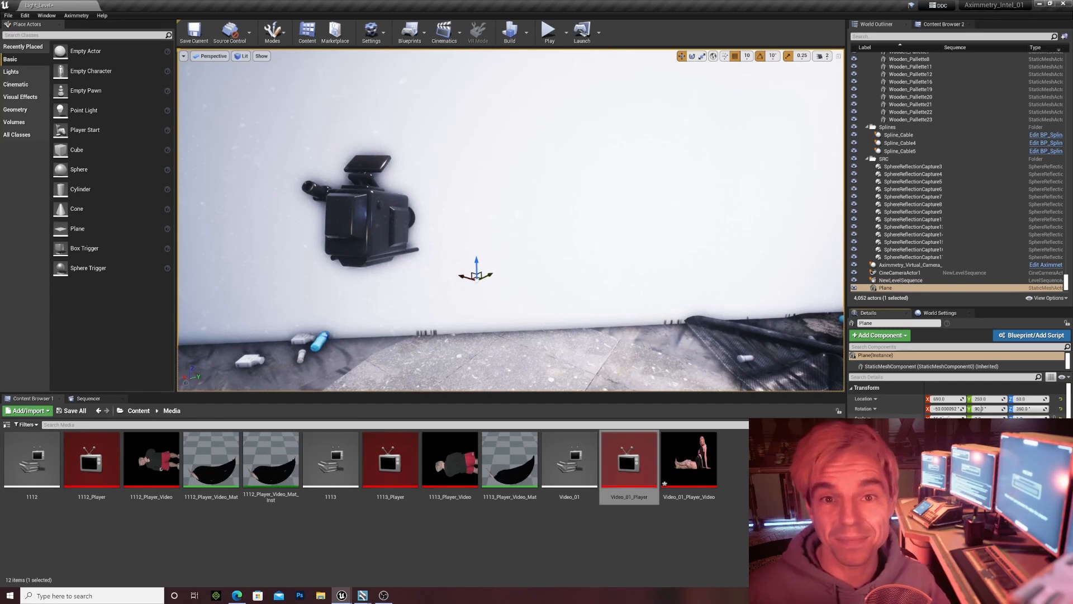
left_click_drag(946, 419, 920, 419)
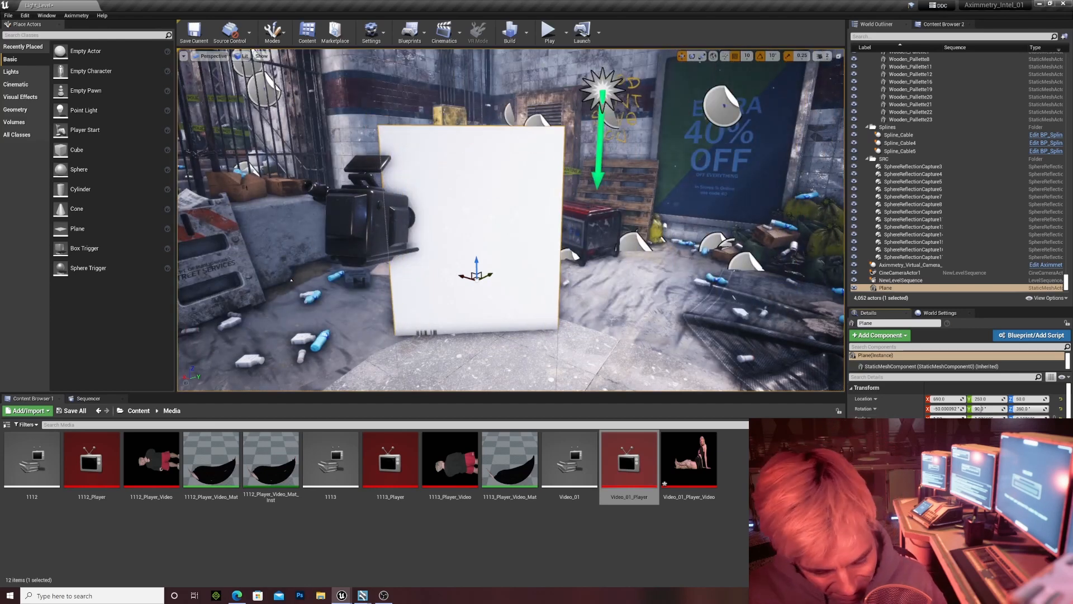
key("e")
left_click_drag(493, 267, 452, 202)
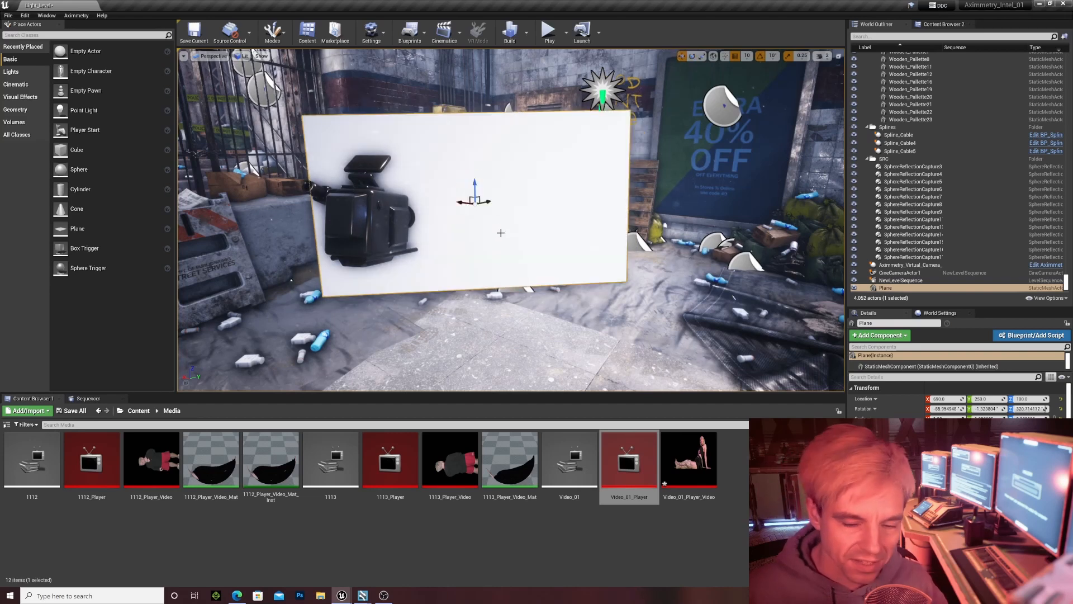
Apply the Video_01_Player_Video texture to the plane and rotate the plane until the filmed performer appears the right way up
left_click(693, 460)
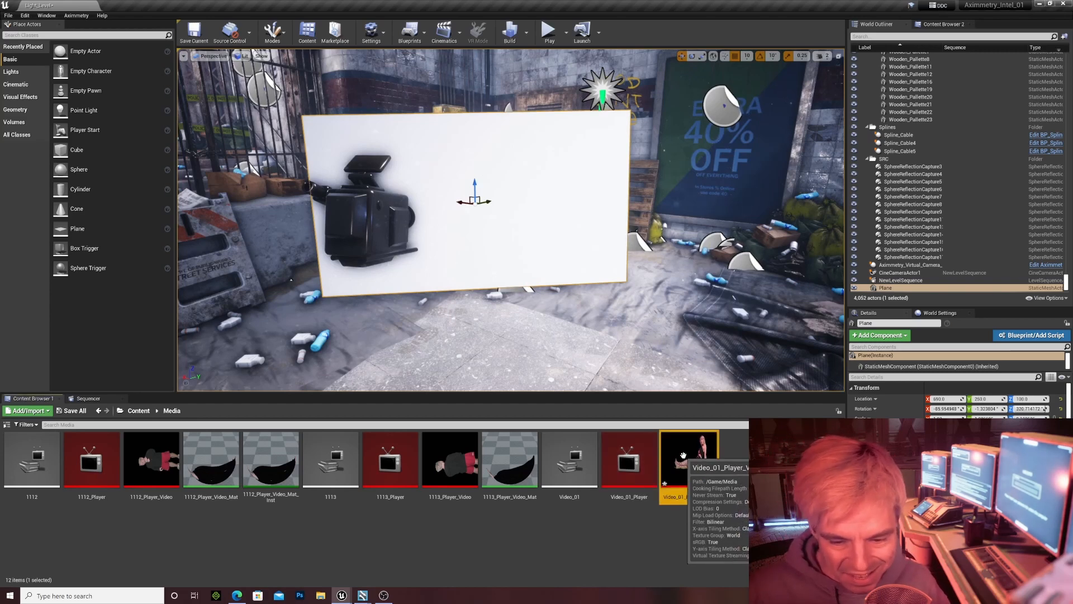
left_click_drag(684, 455, 521, 153)
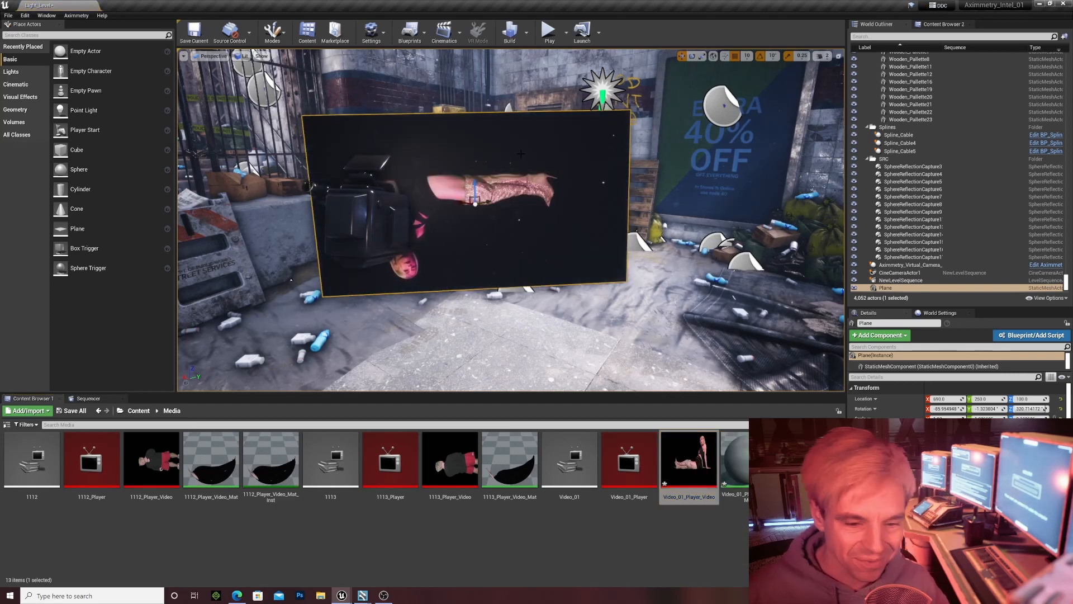
key("e")
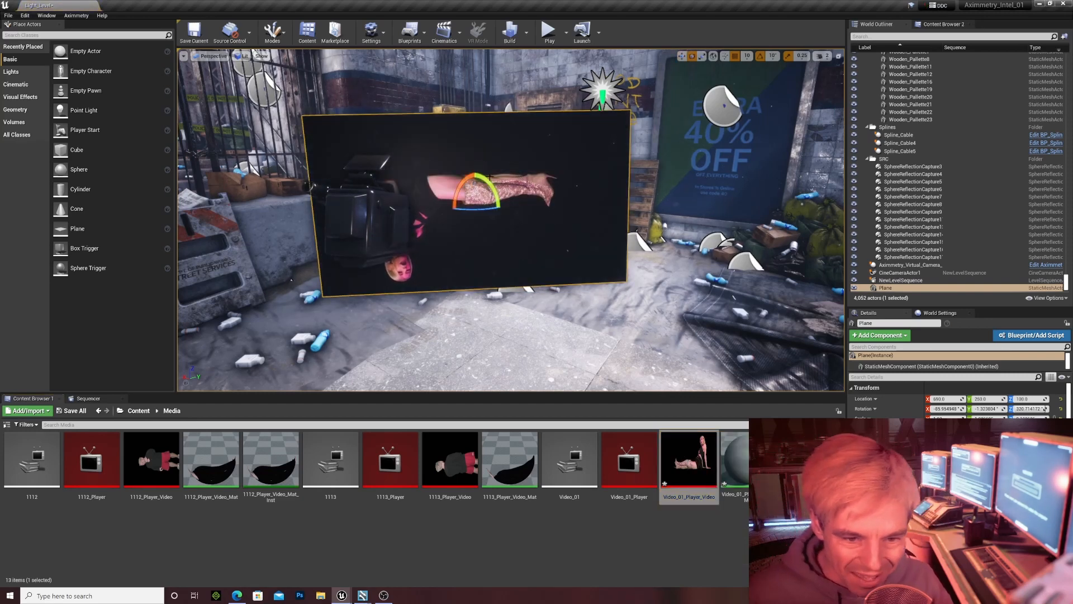
mouse_move(485, 181)
left_mouse_down()
mouse_move(476, 206)
mouse_move(454, 201)
mouse_move(463, 181)
mouse_move(491, 181)
mouse_move(488, 191)
left_mouse_up()
key("w")
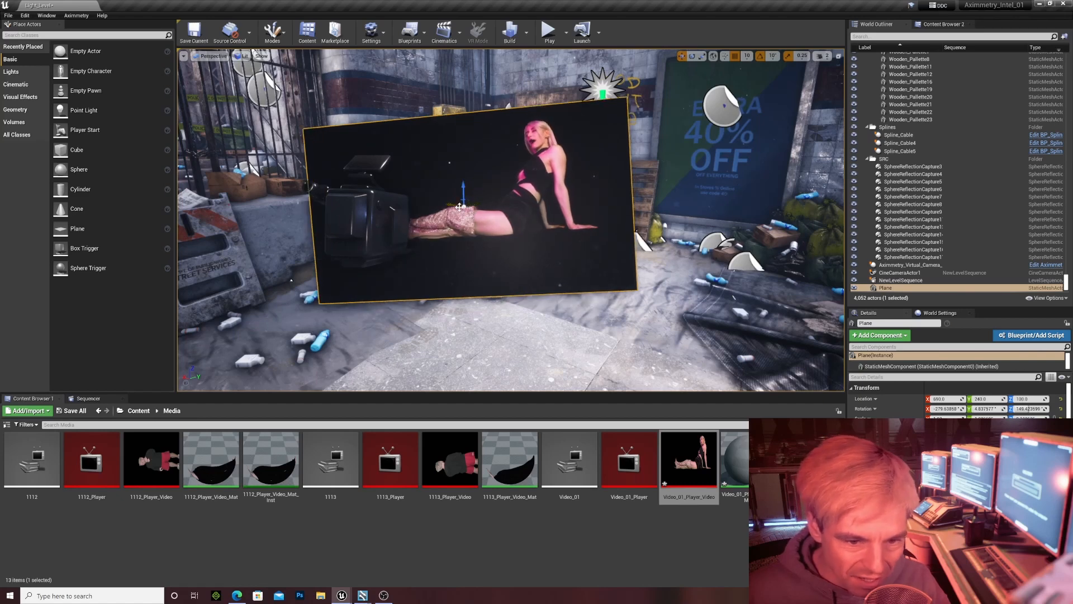
Move the plane to X 660 and Z 80, and adjust its rotation so the picture sits level
left_click_drag(476, 202, 504, 225)
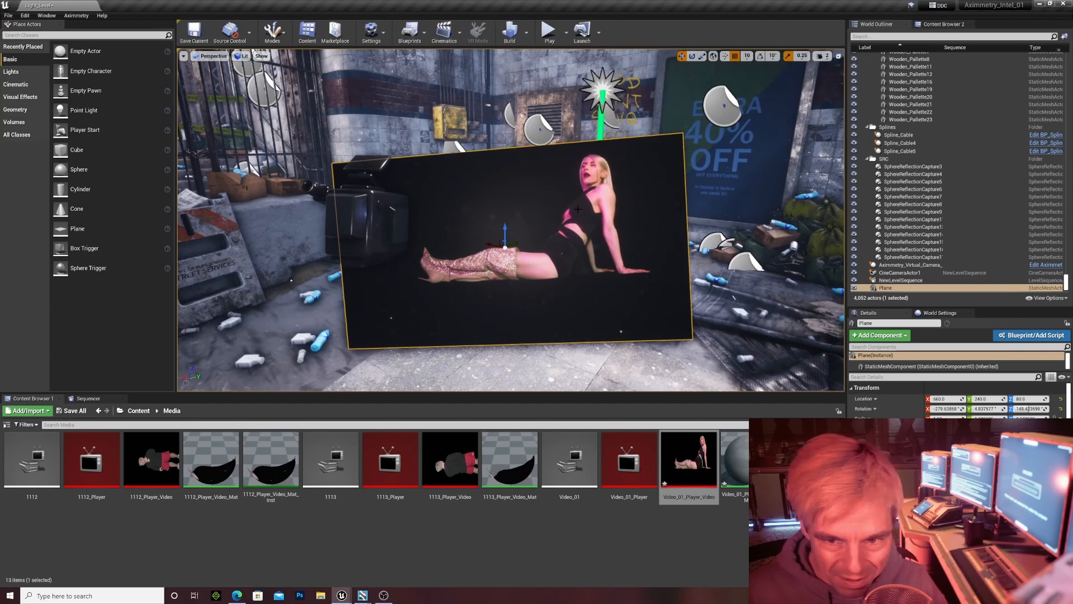
key("e")
left_click_drag(493, 231, 505, 224)
key("w")
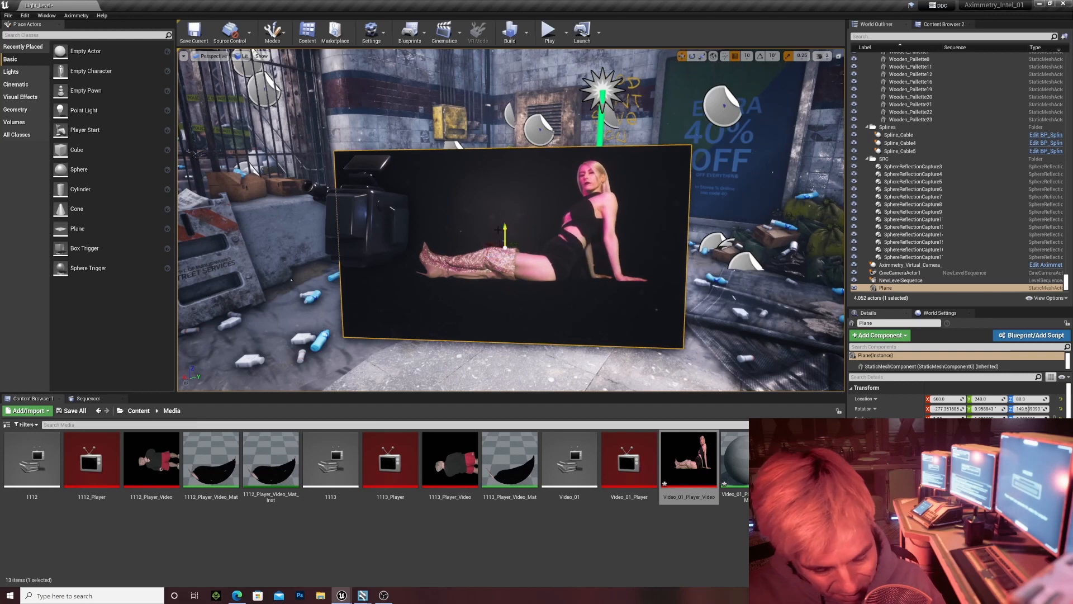
Open the plane's Video_01_Player_Video_Mat material for editing and shift its editor window aside
left_click(707, 523)
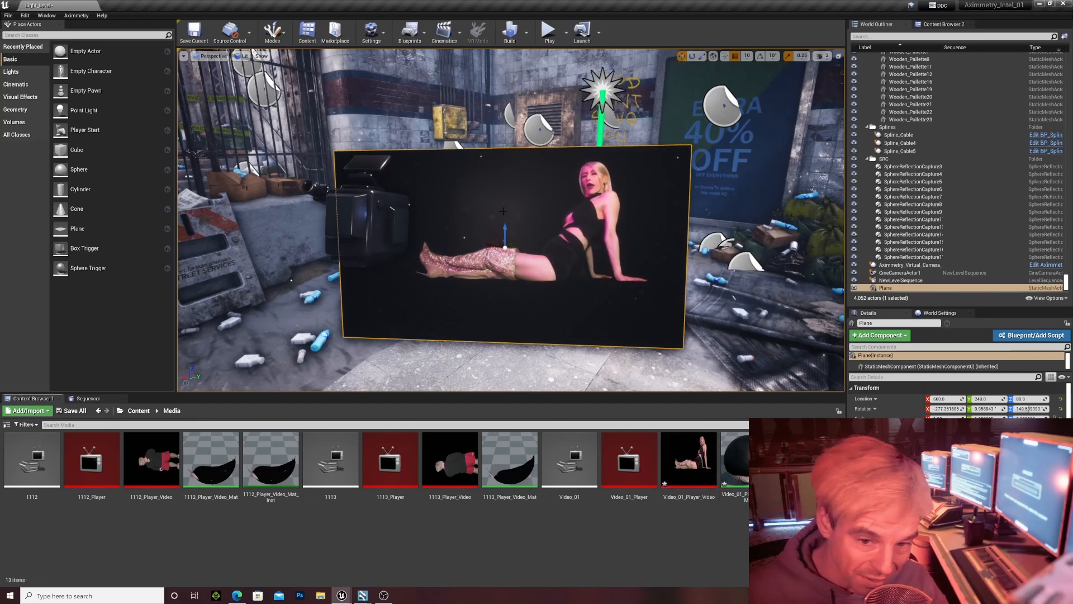
left_click(748, 461)
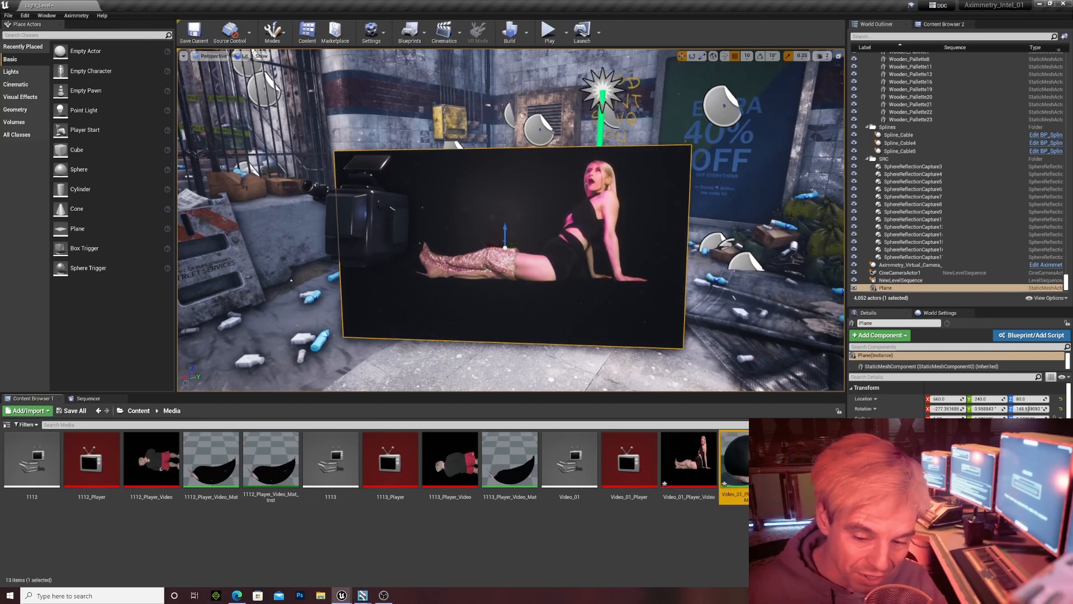
double_click(745, 455)
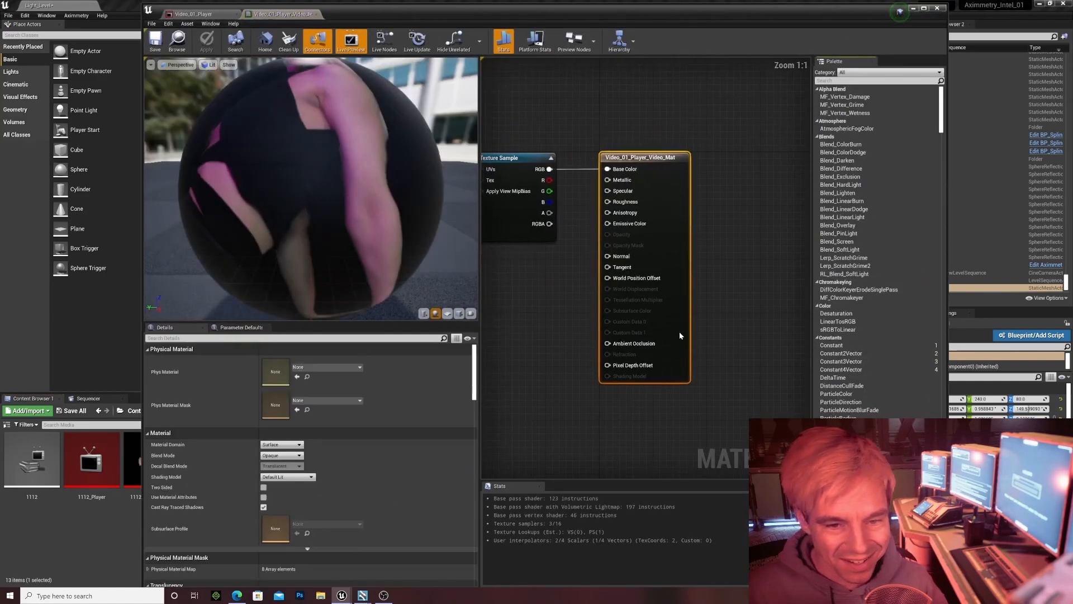
left_click_drag(492, 12, 418, 10)
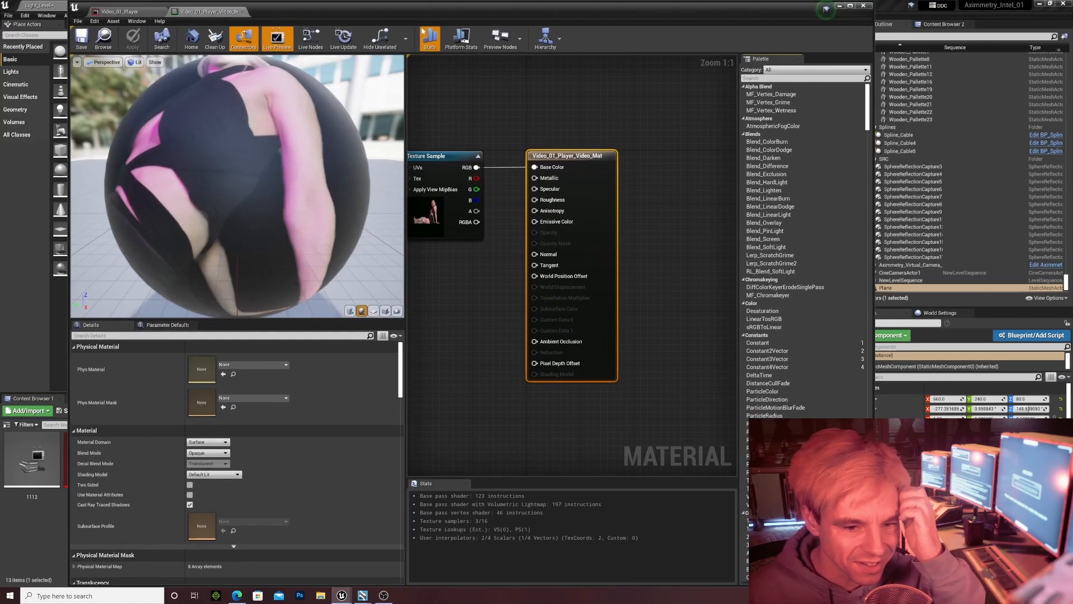
Widen the material graph area and move the Video_01_Player_Video_Mat result node farther from the Texture Sample node
left_click(454, 312)
right_click_drag(455, 311, 521, 314)
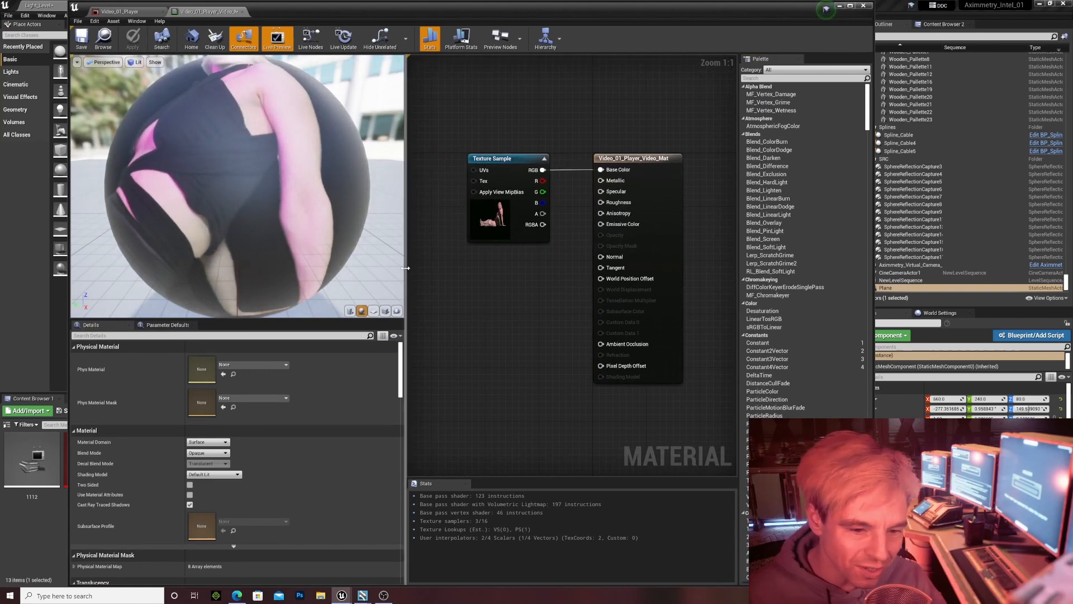
left_click_drag(405, 268, 319, 267)
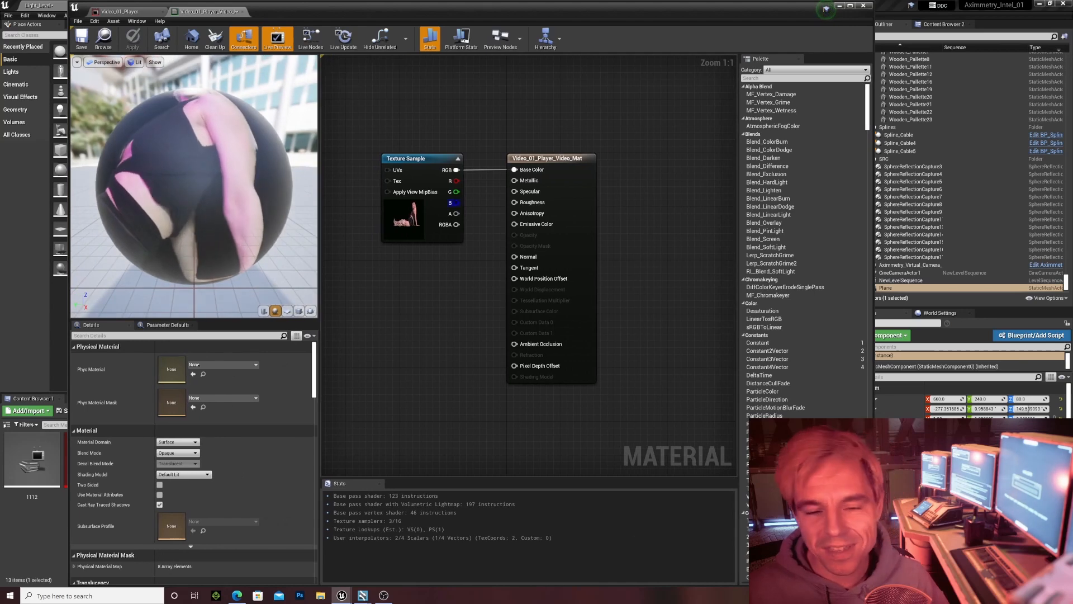
left_click_drag(569, 158, 644, 159)
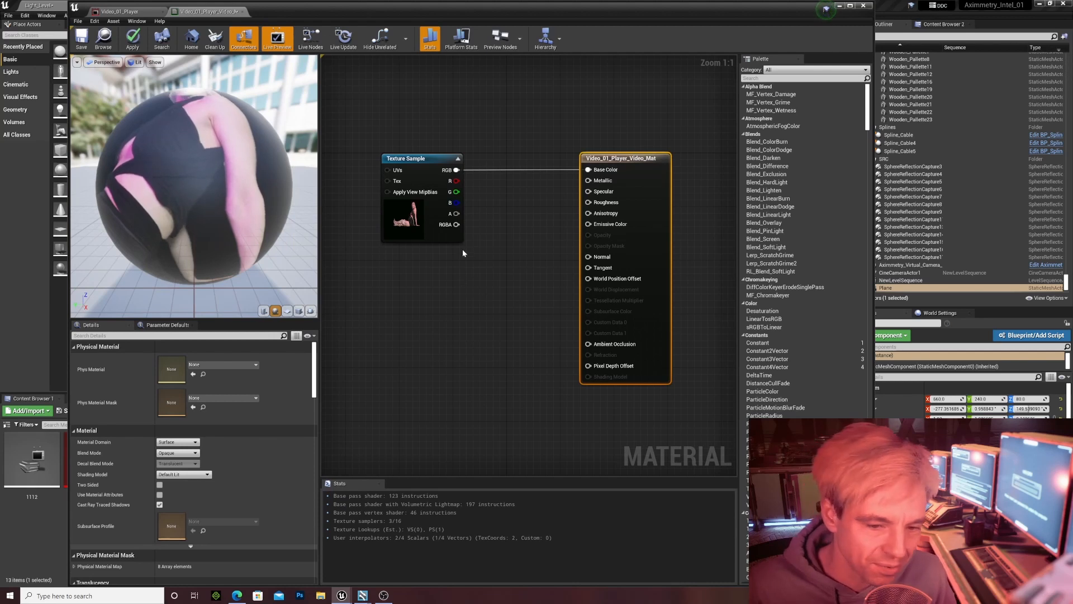
left_click_drag(647, 158, 634, 158)
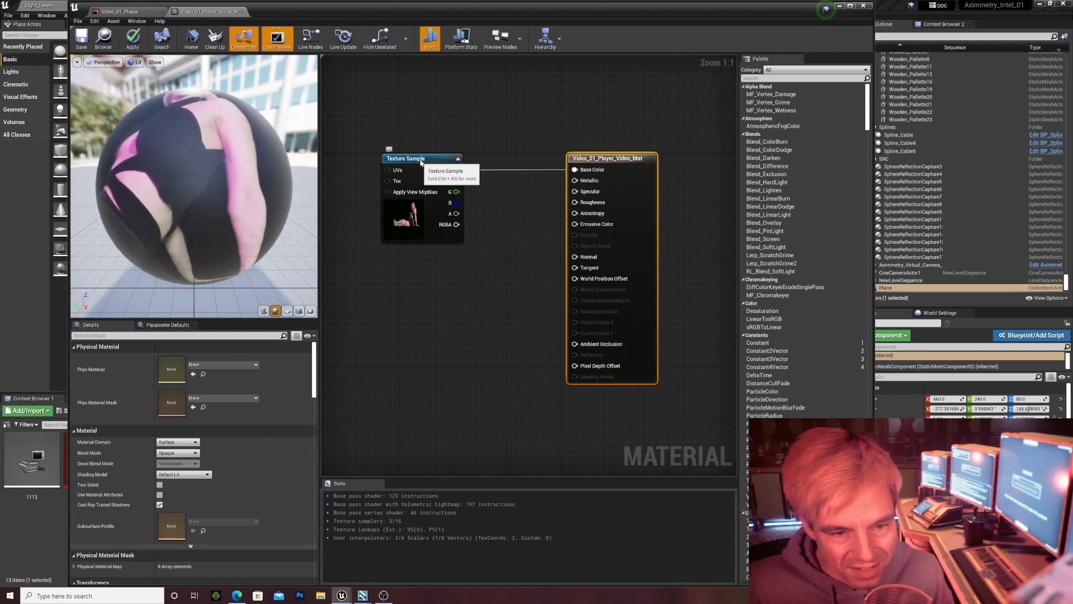
Connect the Texture Sample node's alpha output to the result node's Opacity and Opacity Mask inputs
left_click_drag(418, 158, 418, 160)
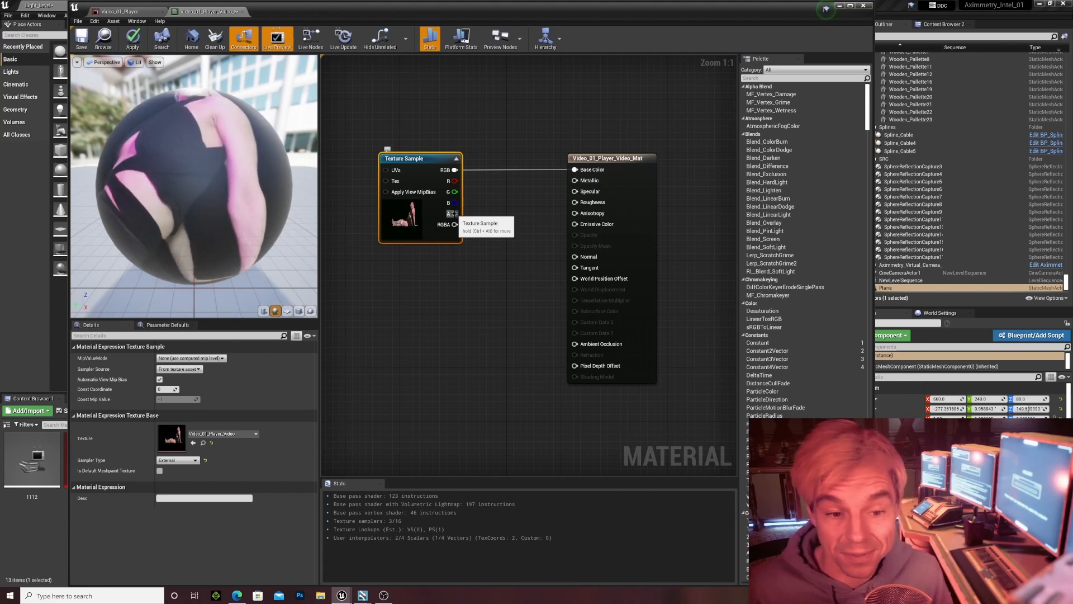
left_click_drag(455, 215, 508, 189)
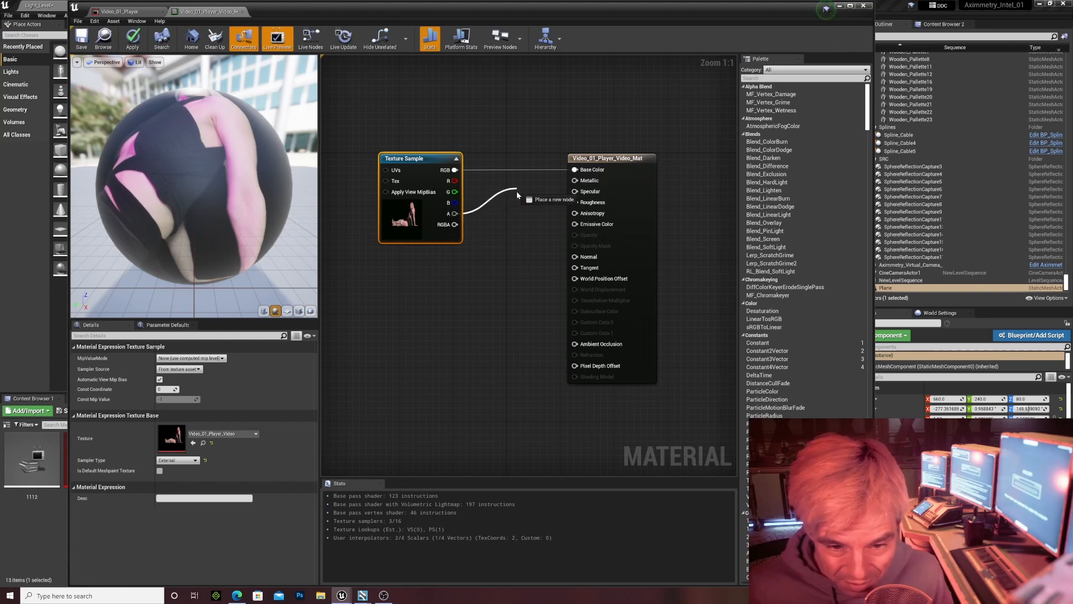
left_click_drag(479, 223, 576, 246)
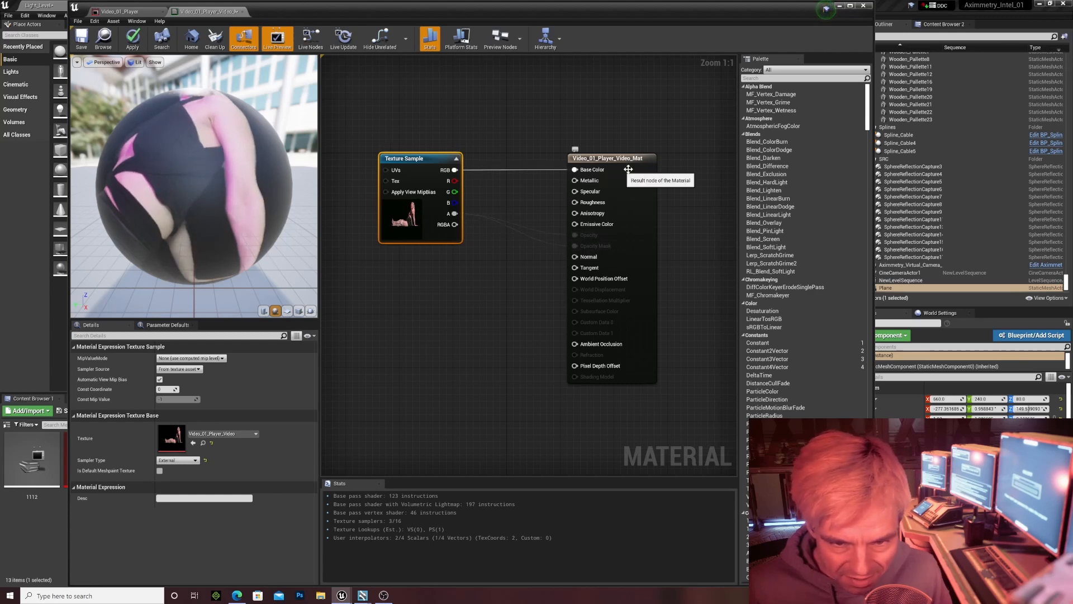
Try the Translucent blend mode, set the material to Masked instead, apply it and return to the level
left_click(652, 170)
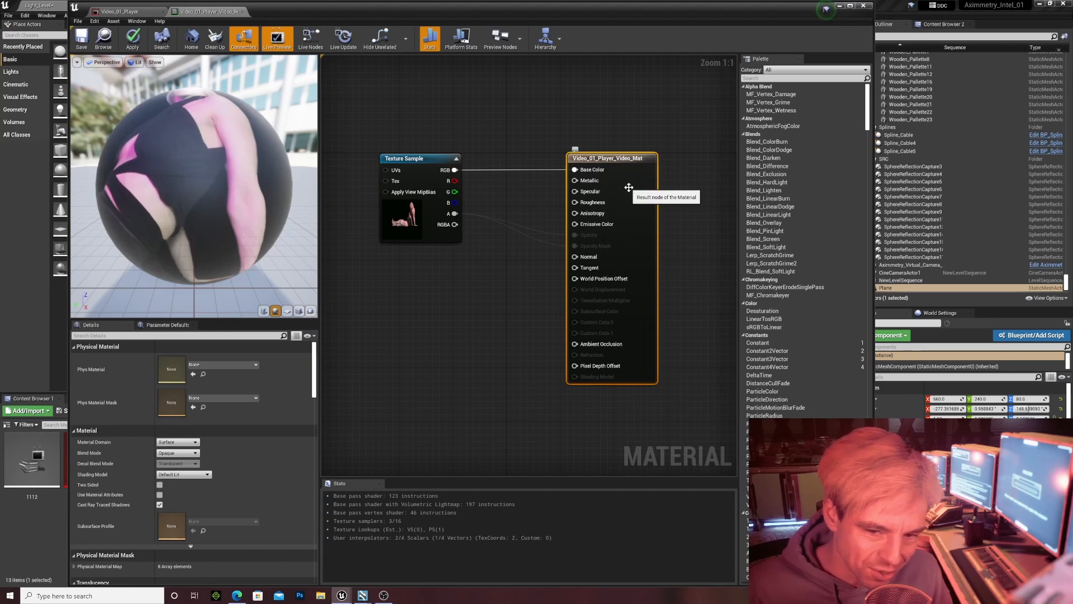
left_click(178, 454)
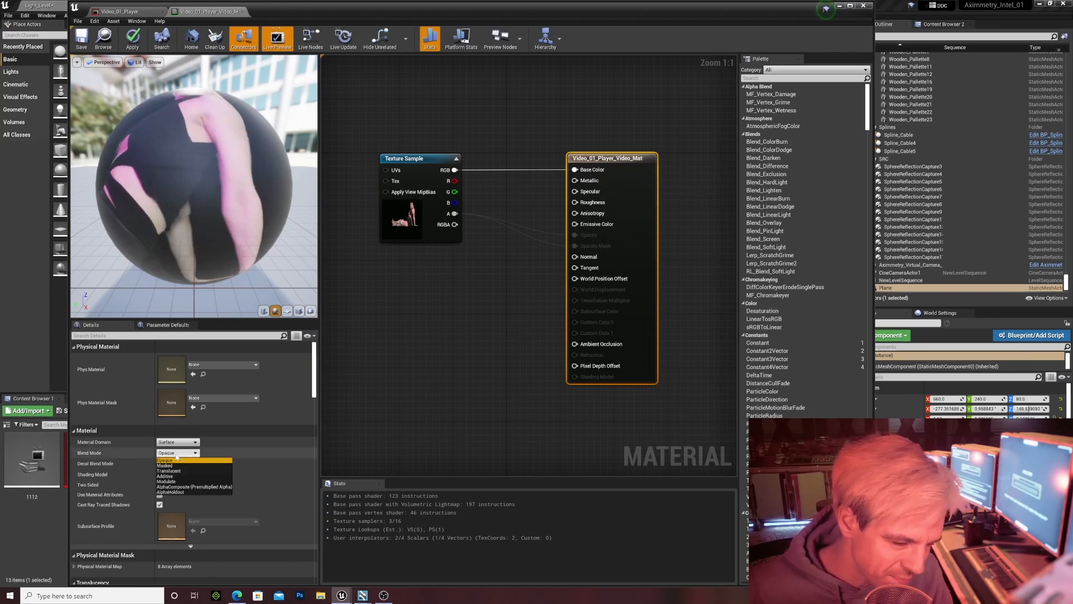
left_click(174, 474)
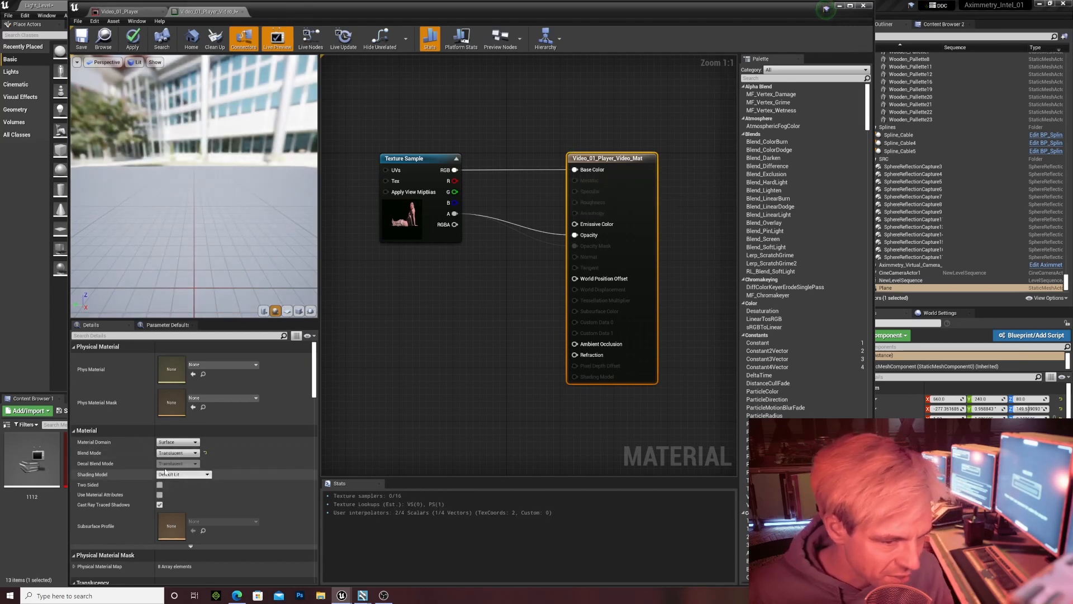
left_click(167, 465)
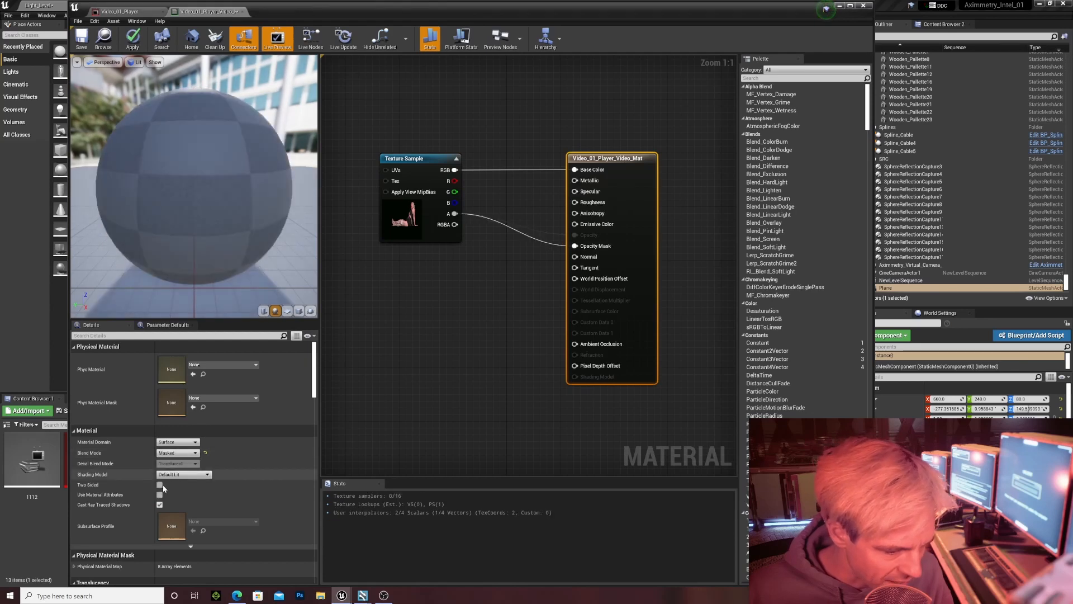
left_click(133, 48)
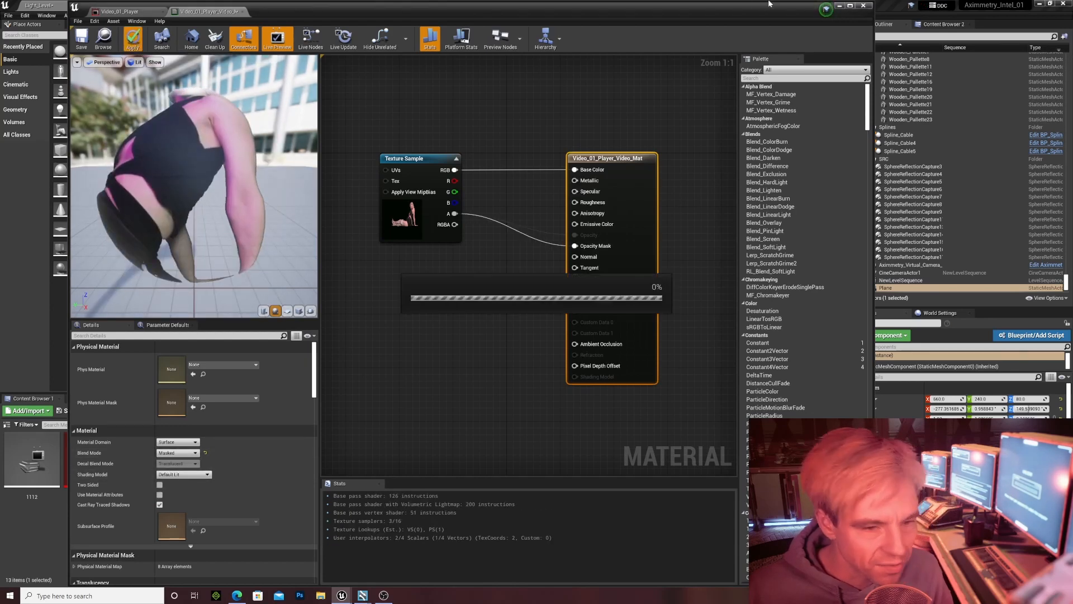
left_click(839, 6)
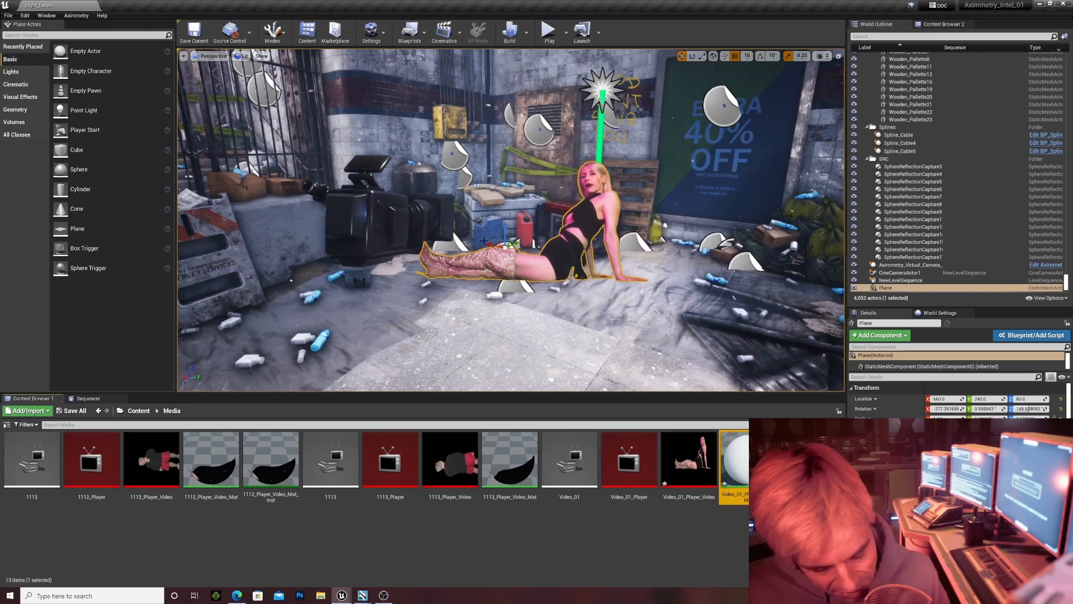
Rotate the video plane slightly and lower it to Z about 31 so the performer lies on the open floor
left_click(571, 238)
key("e")
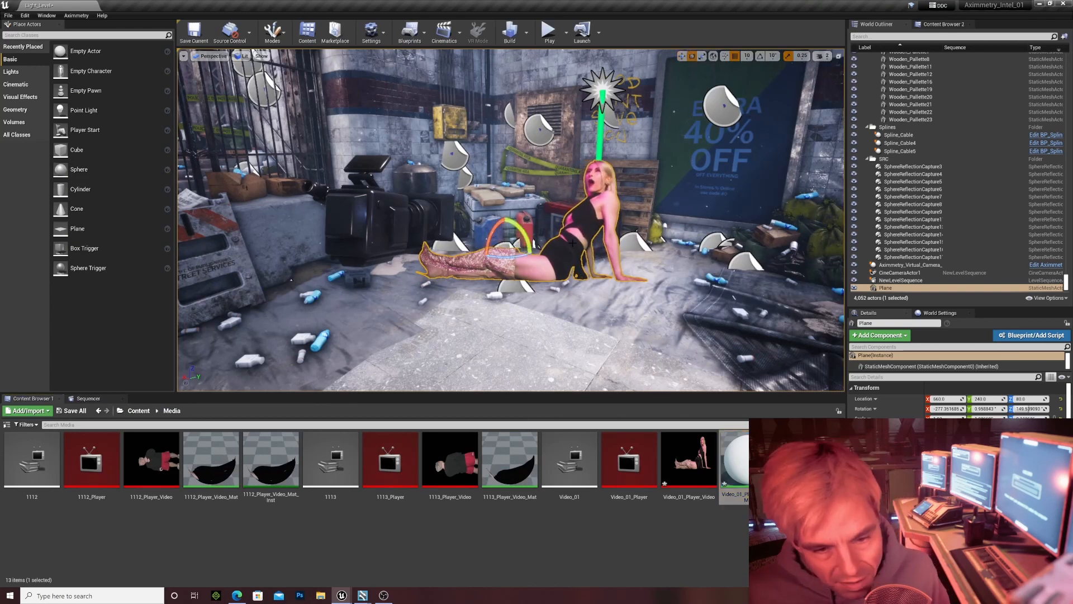
left_click_drag(517, 226, 495, 308)
key("w")
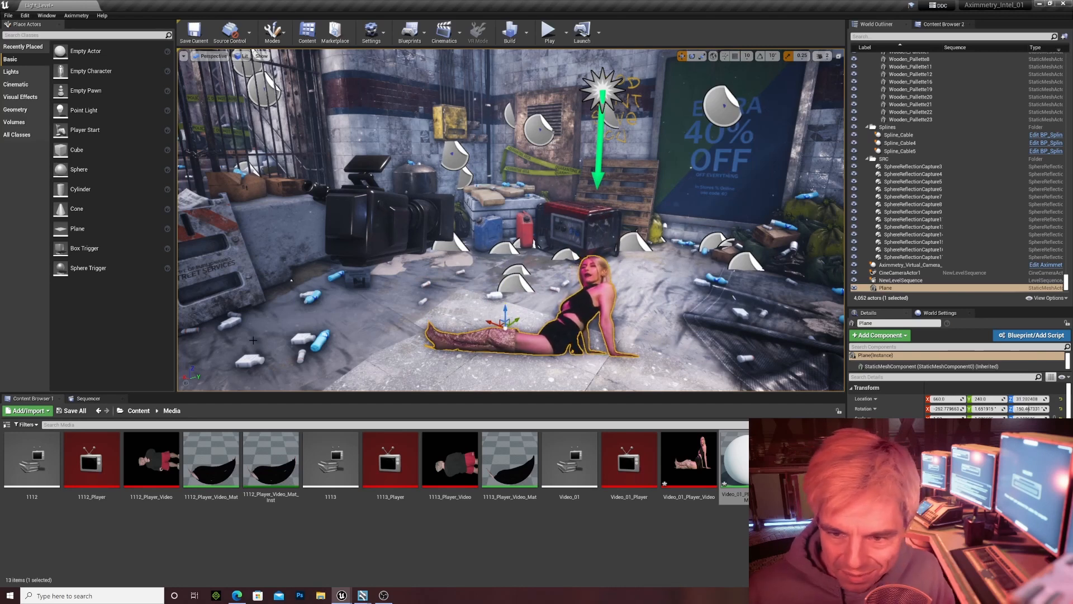
Preview the level sequence from its start with the viewport locked to Camera Cuts, checking the plane's placement in the shot
left_click(89, 398)
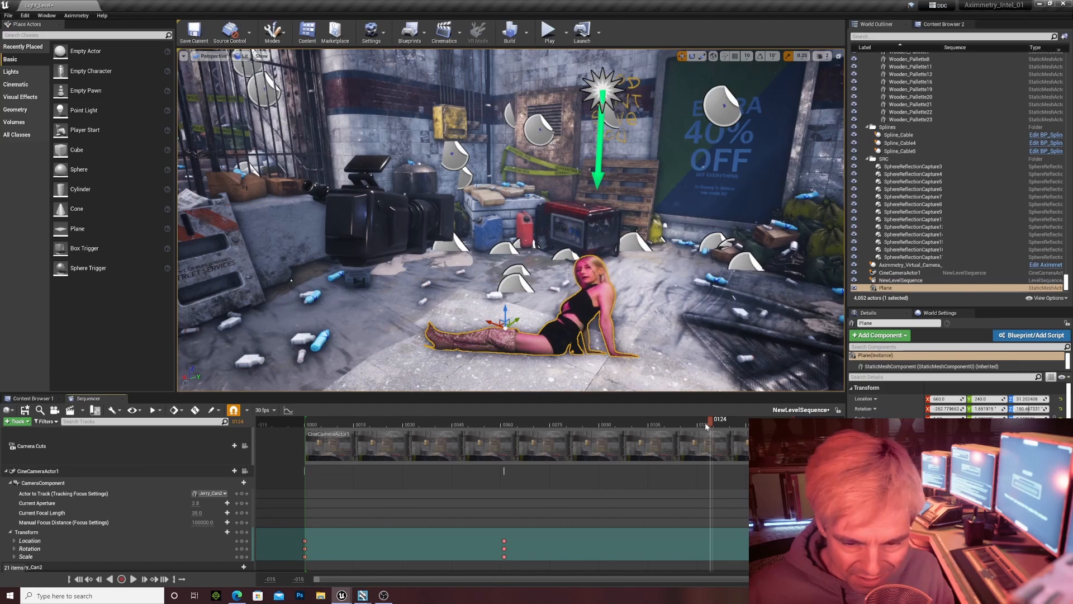
left_click_drag(707, 426, 563, 423)
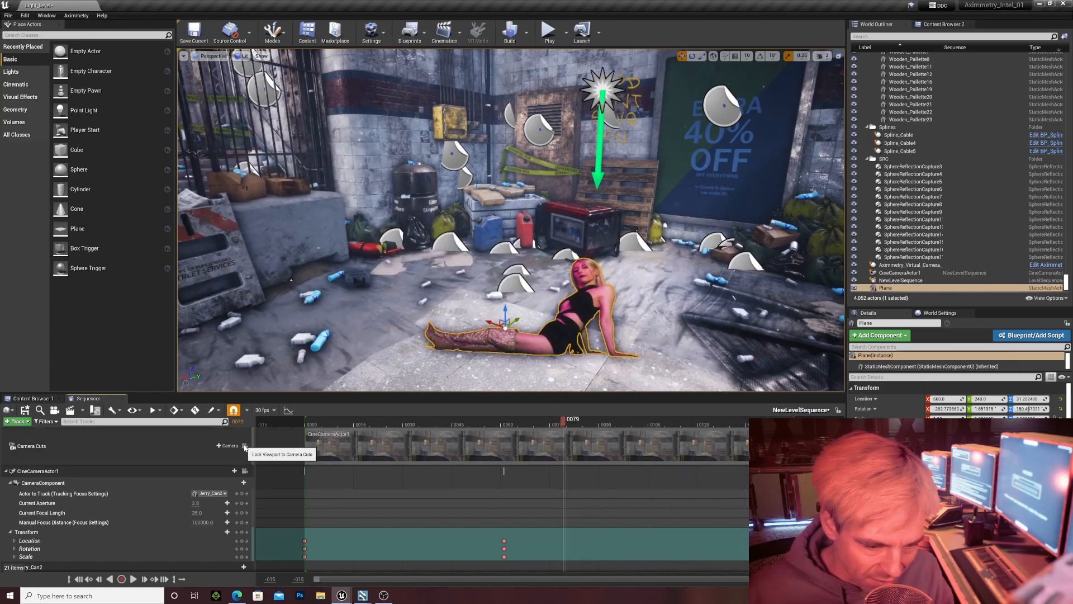
left_click(245, 447)
left_click(283, 419)
key("space")
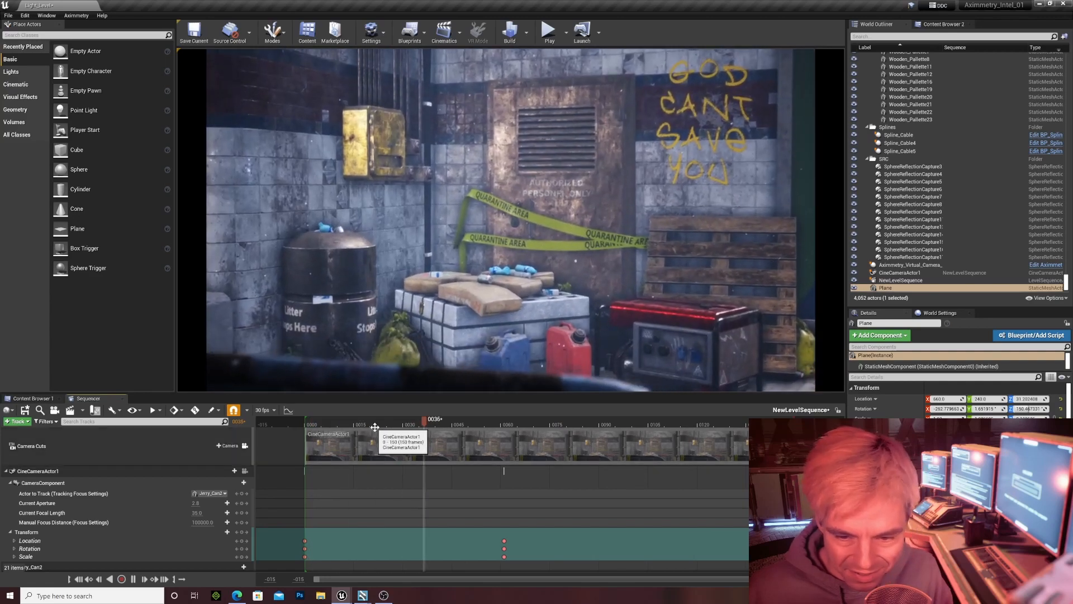
key("space")
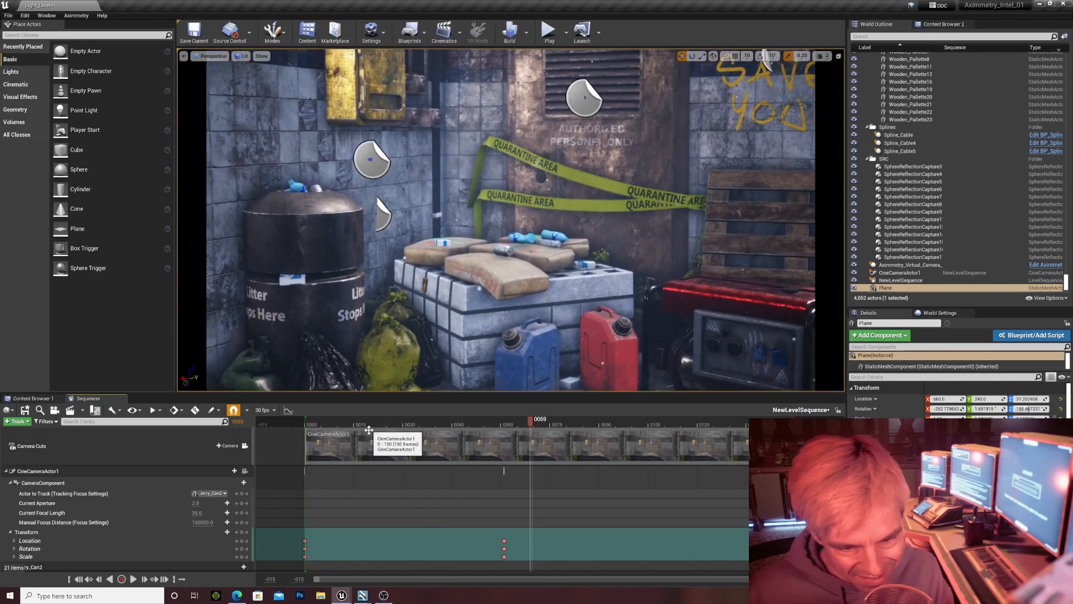
Release the viewport from Camera Cuts and move the video plane back beside the fuel cans in front of the tiled block
left_click(244, 447)
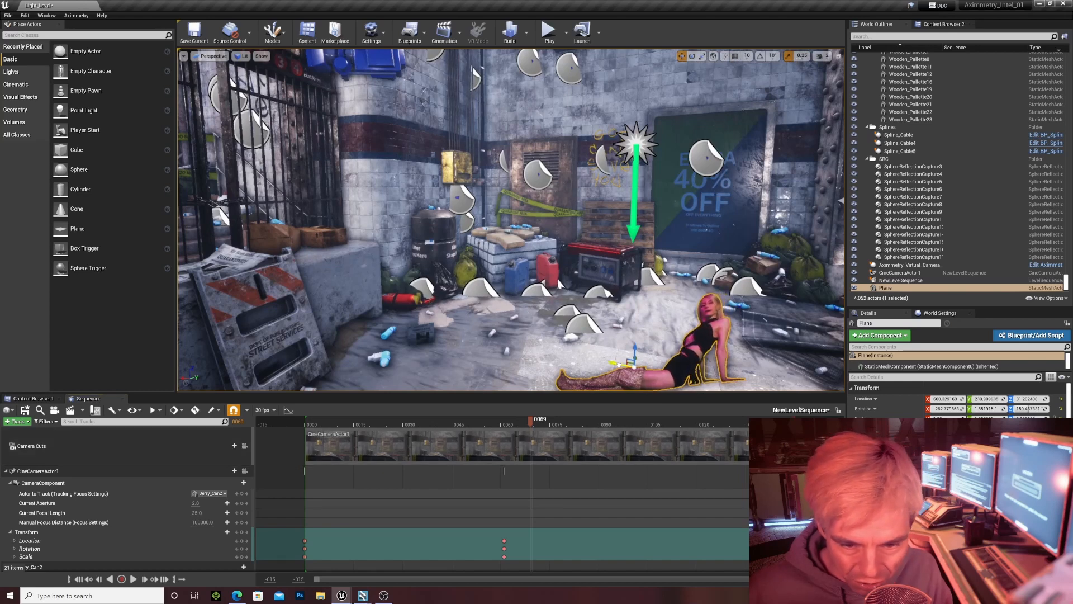
left_click_drag(622, 363, 569, 292)
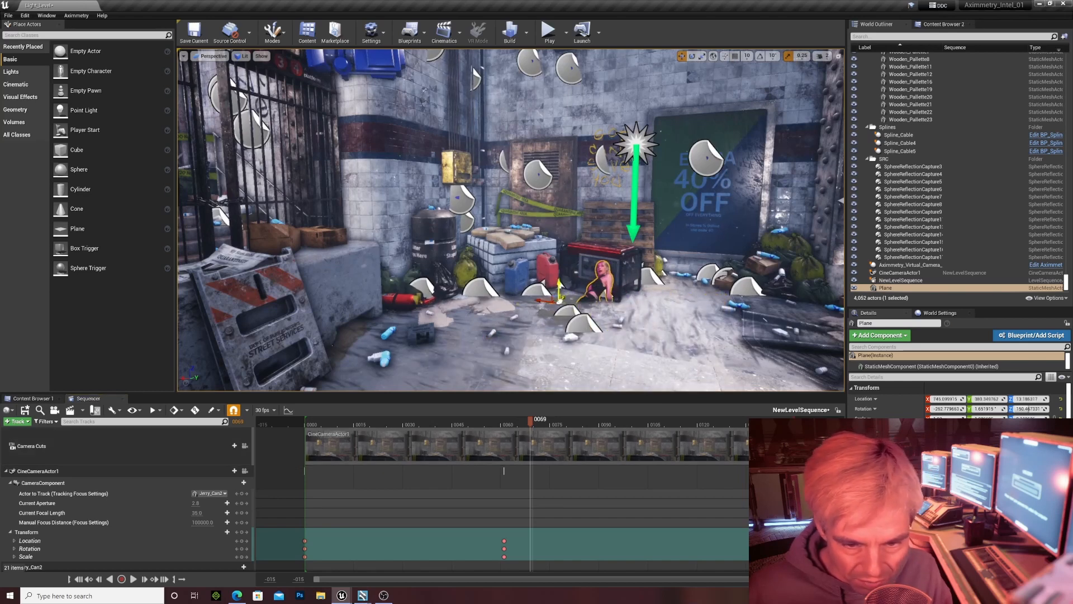
left_click_drag(486, 293, 488, 295)
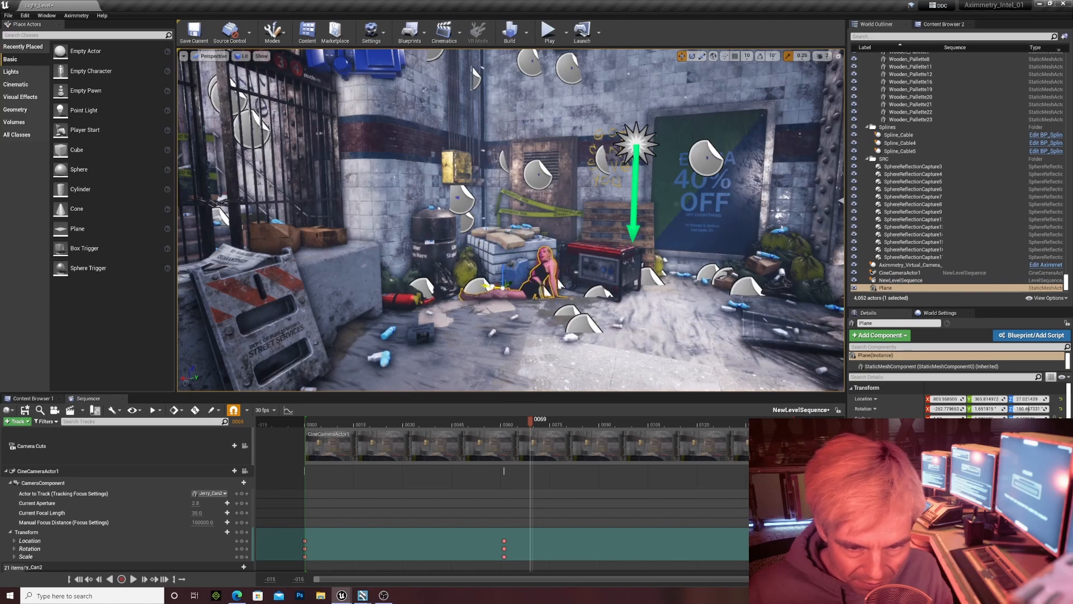
Lock the viewport to Camera Cuts again, scrub the timeline and replay the sequence to check the performer in the shot
left_click(245, 445)
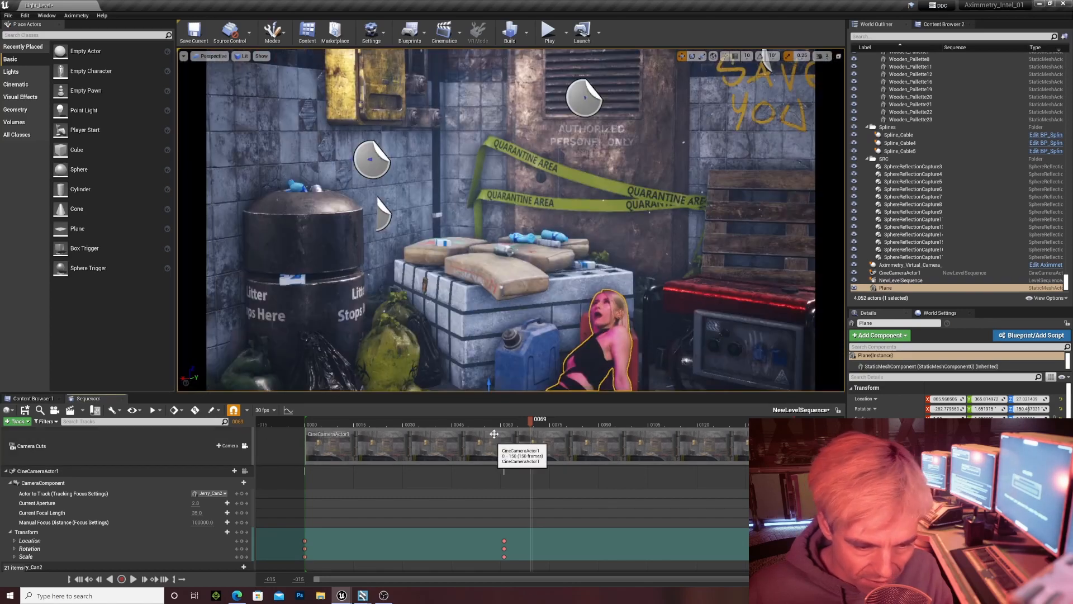
key("space")
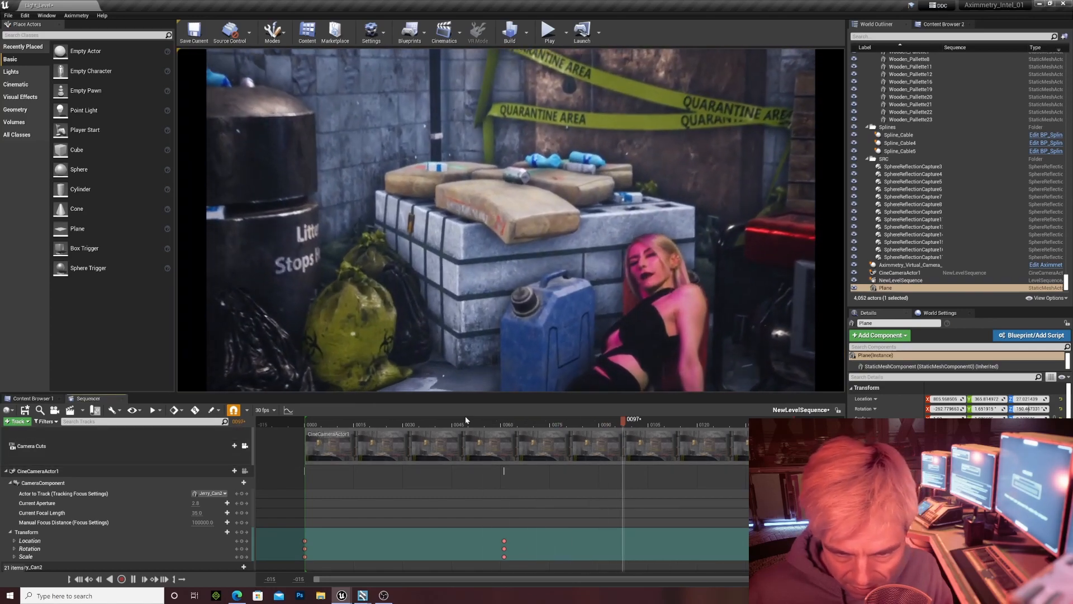
left_click(489, 420)
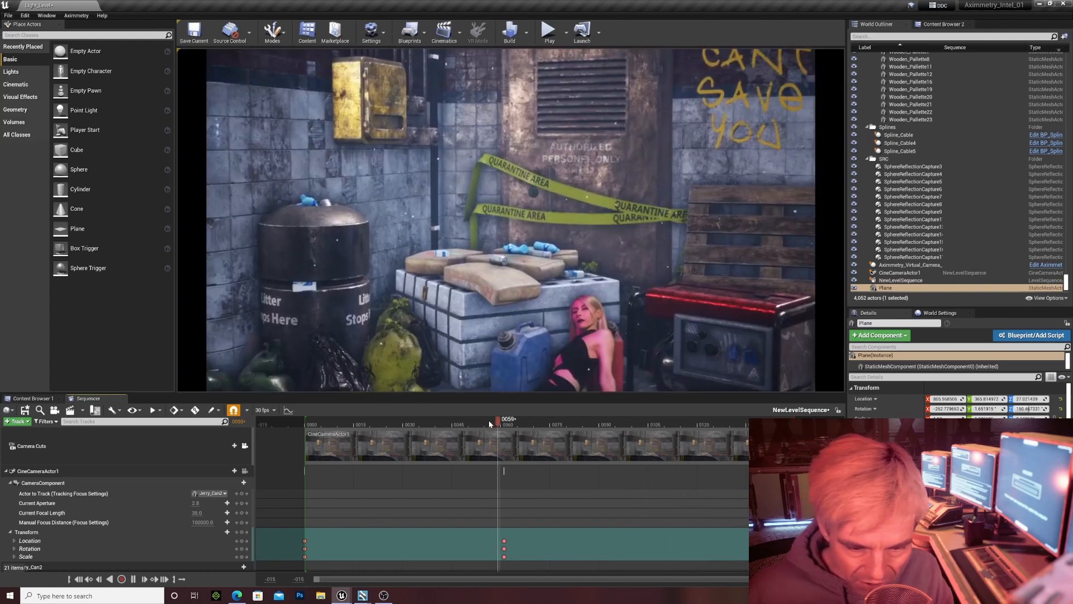
left_click(397, 423)
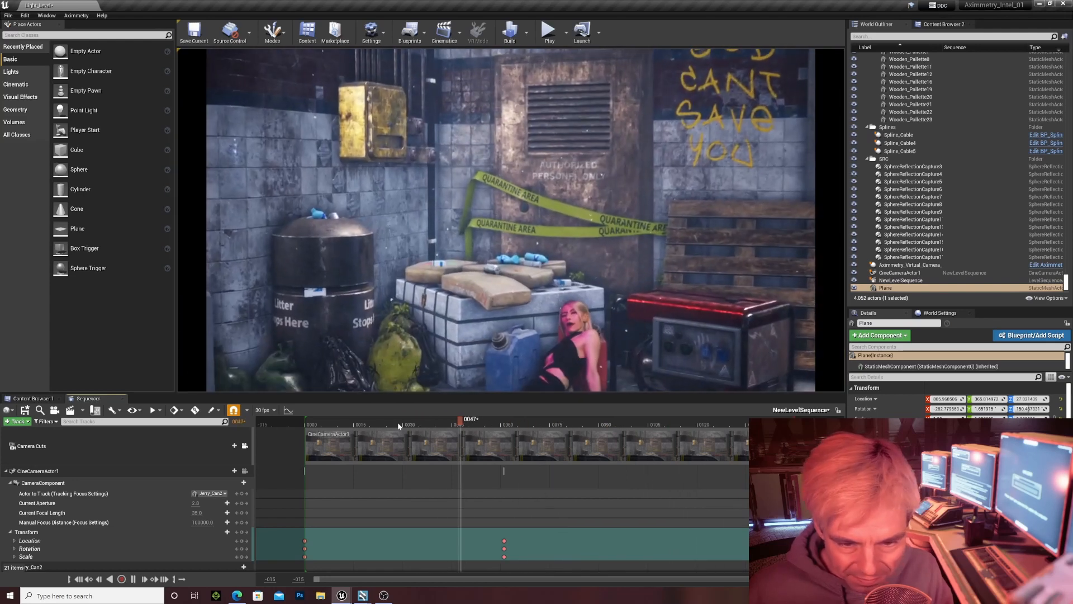
left_click(297, 421)
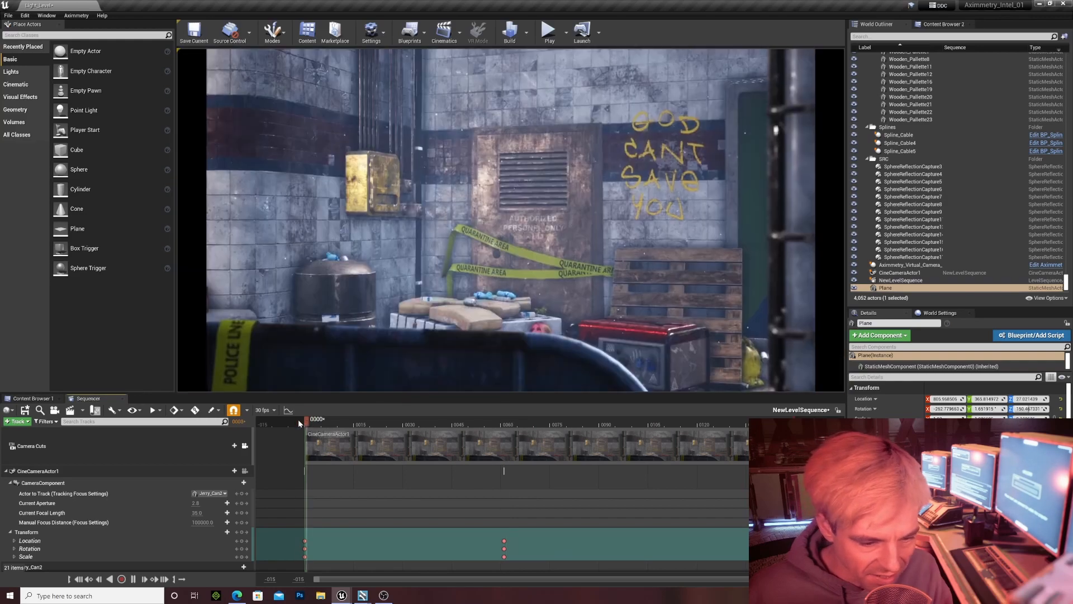
key("space")
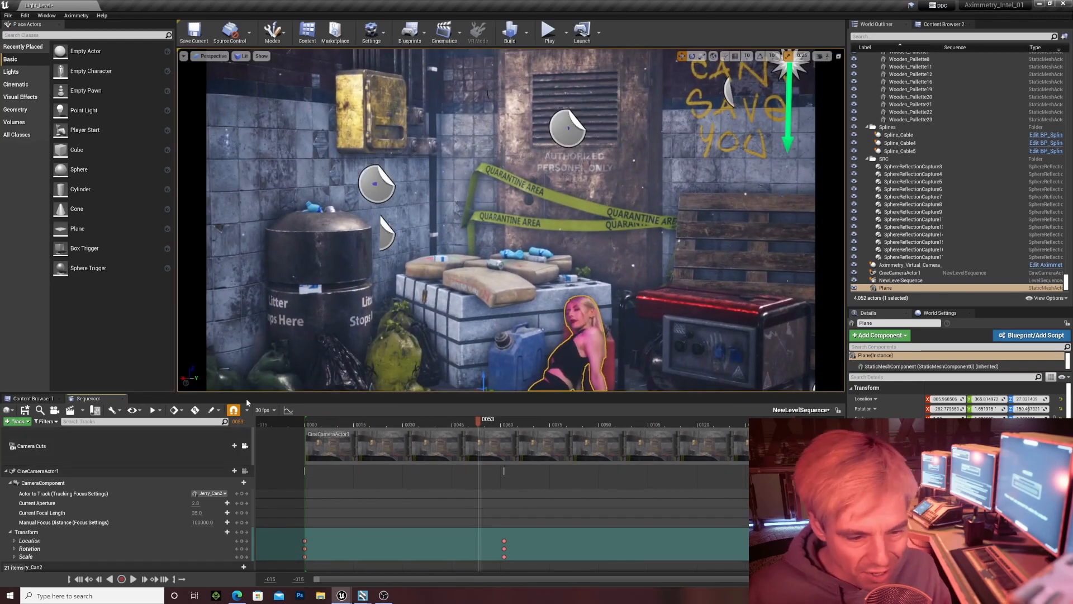
Release the viewport from Camera Cuts and place a point light above the performer's legs near the tiled block
left_click(245, 446)
right_click_drag(571, 291, 571, 333)
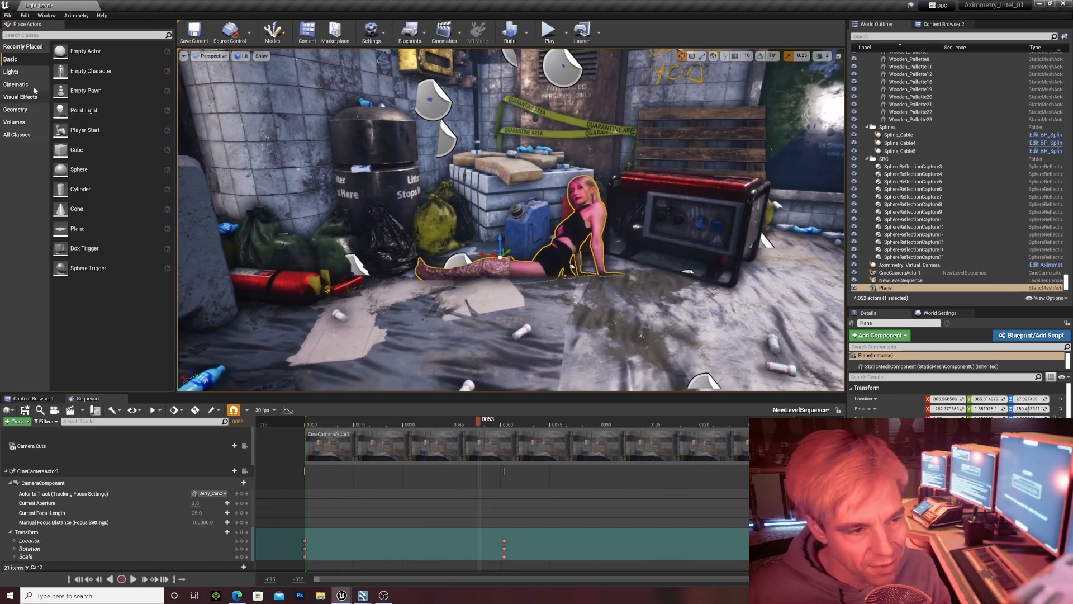
left_click(12, 72)
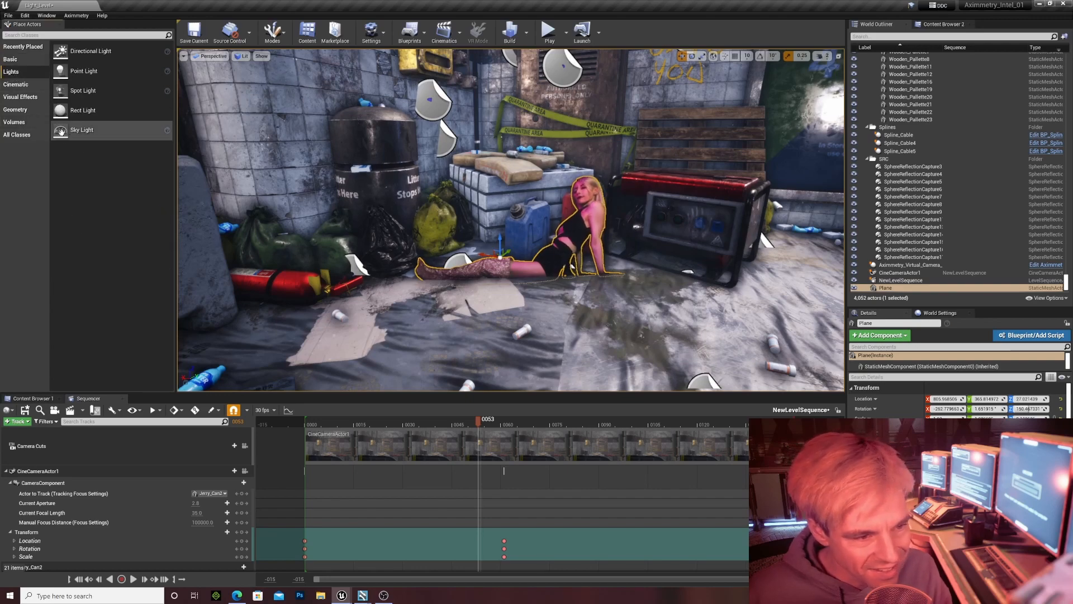
left_click_drag(77, 68, 486, 154)
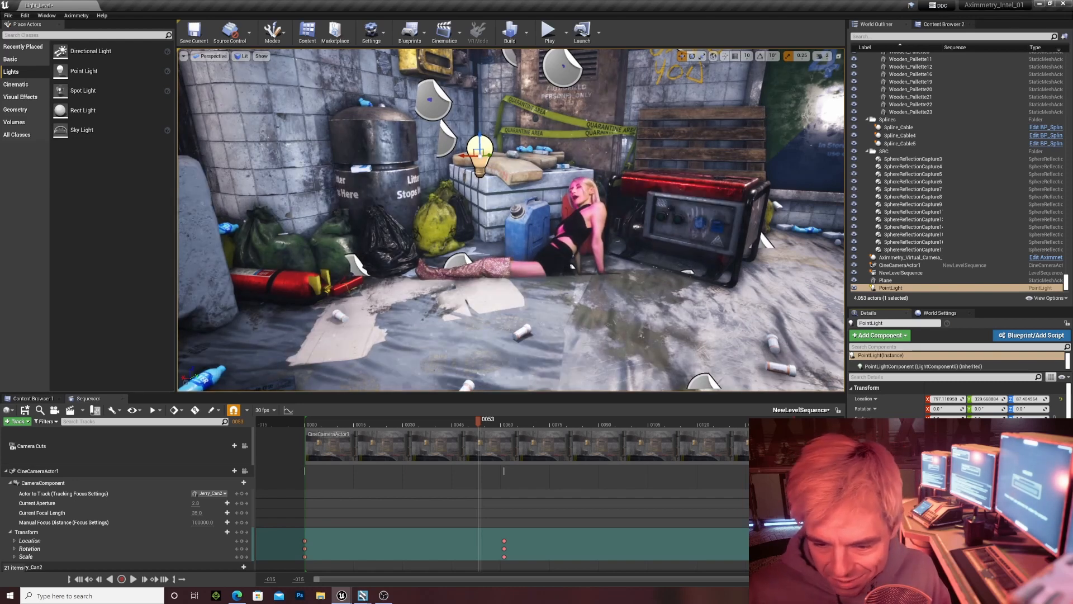
Set the point light's colour to a saturated magenta
left_click(946, 459)
left_click(851, 415)
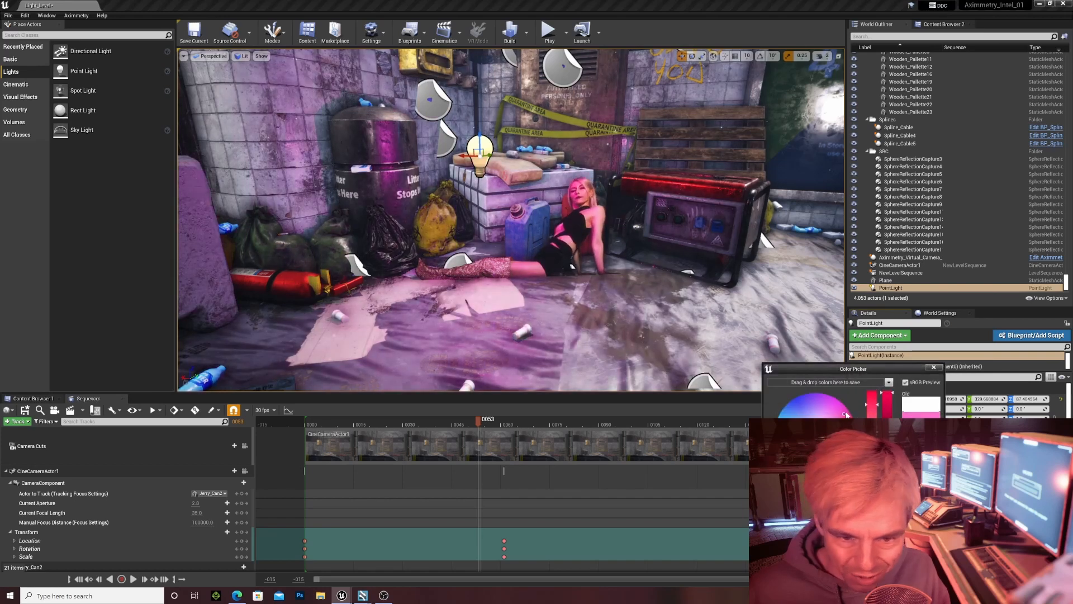
mouse_move(862, 415)
left_mouse_down()
mouse_move(851, 387)
mouse_move(858, 397)
left_mouse_up()
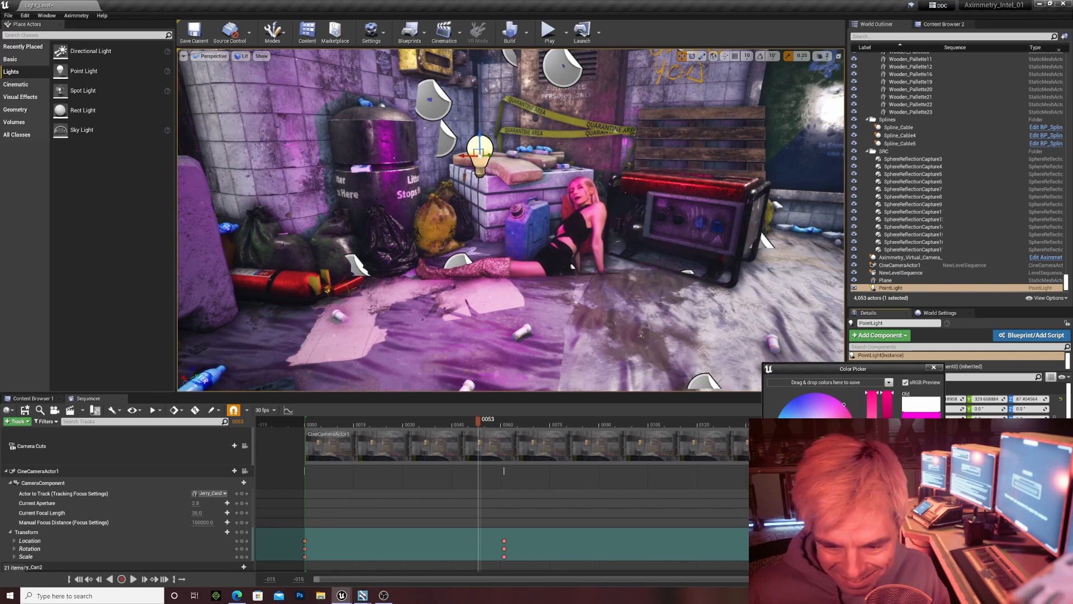
left_click(899, 570)
Select the video plane and raise it slightly to Z about 31
left_click(527, 236)
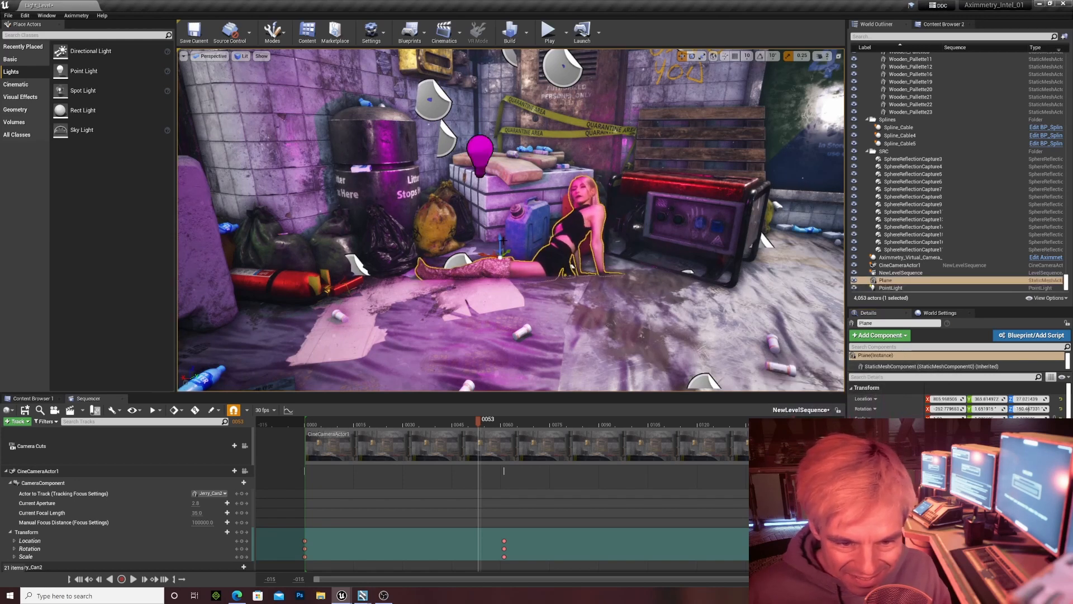
left_click_drag(503, 240, 502, 230)
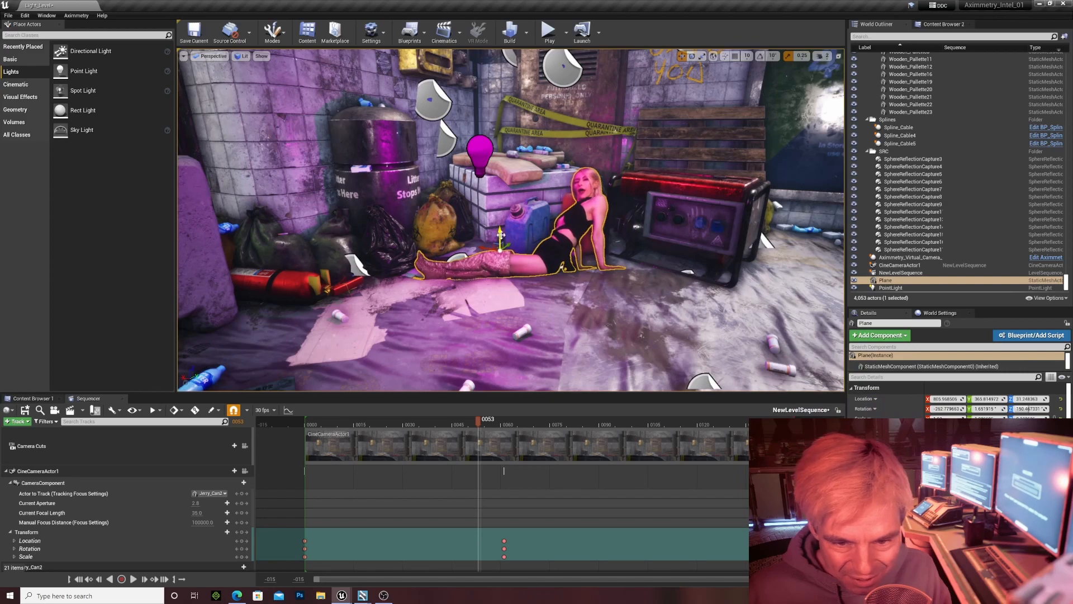
Deselect the video plane, lock the viewport to Camera Cuts and play the sequence from the start to check the magenta-lit shot
key("Escape")
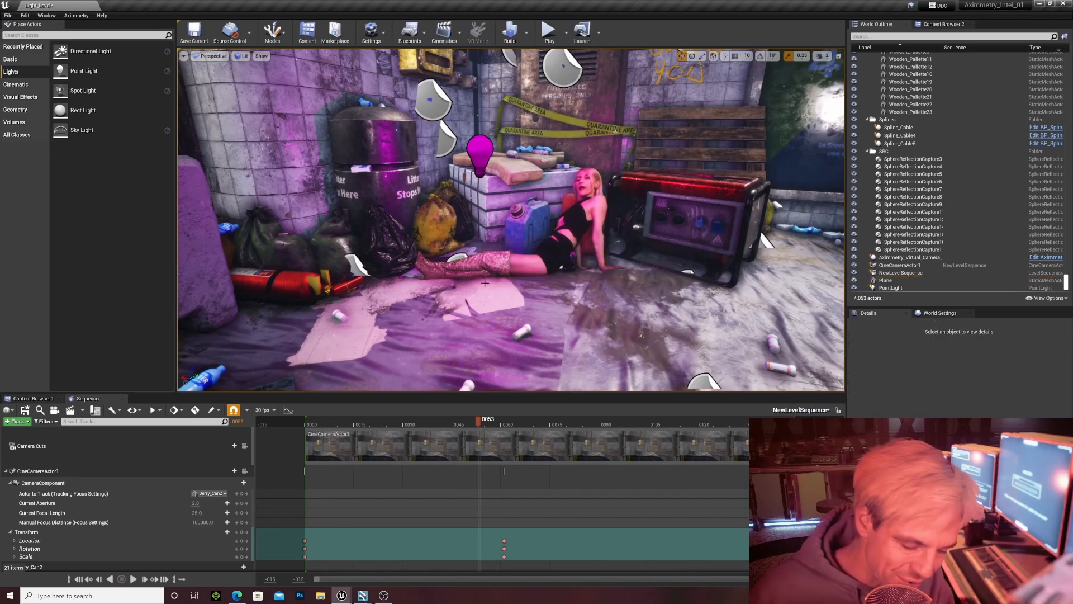
left_click(245, 446)
left_click(287, 421)
key("space")
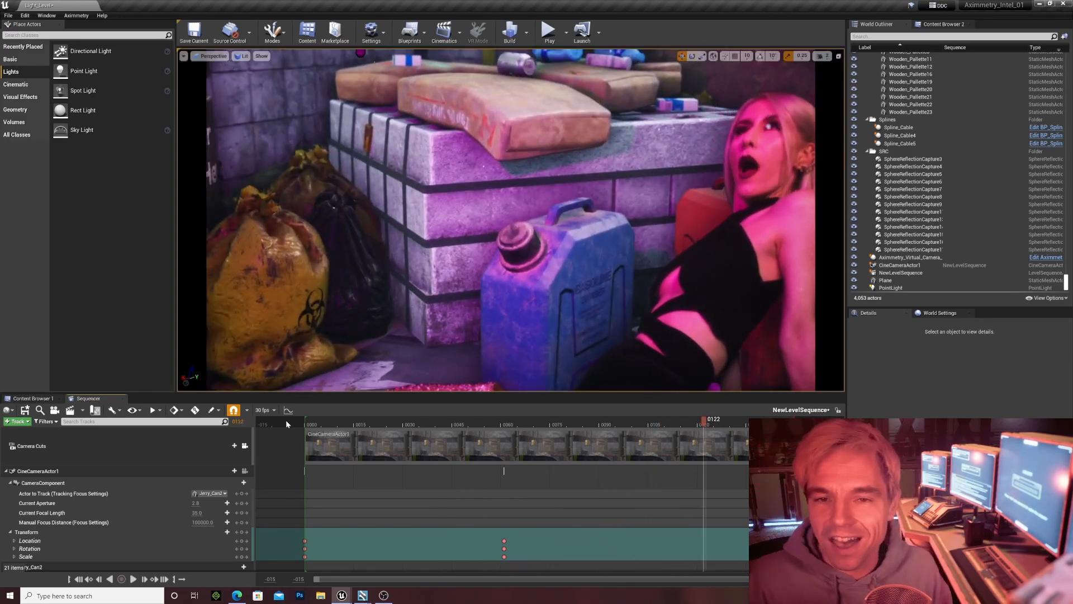
key("space")
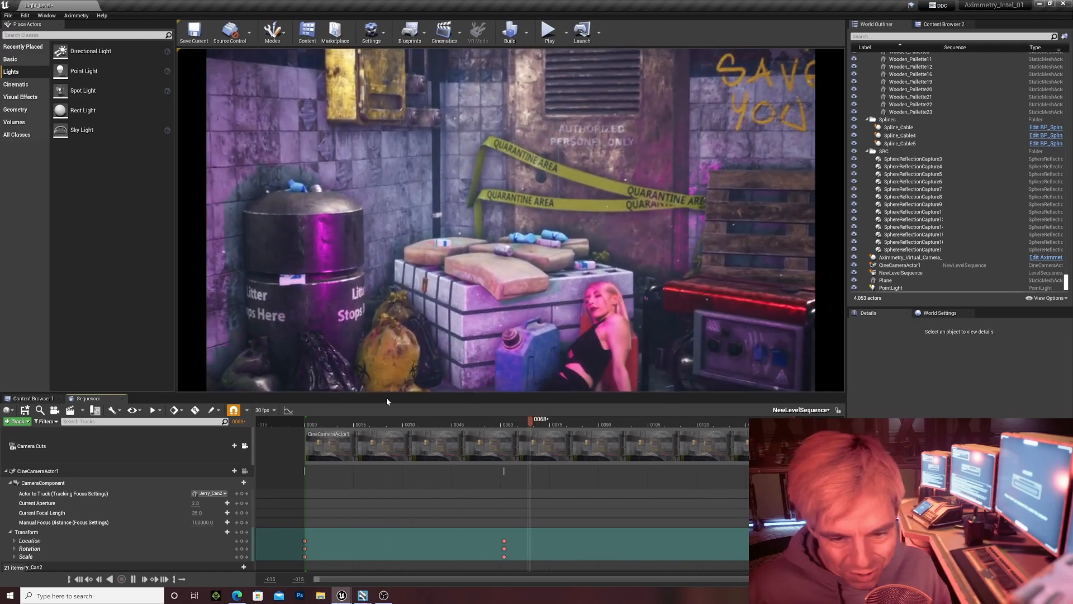
key("space")
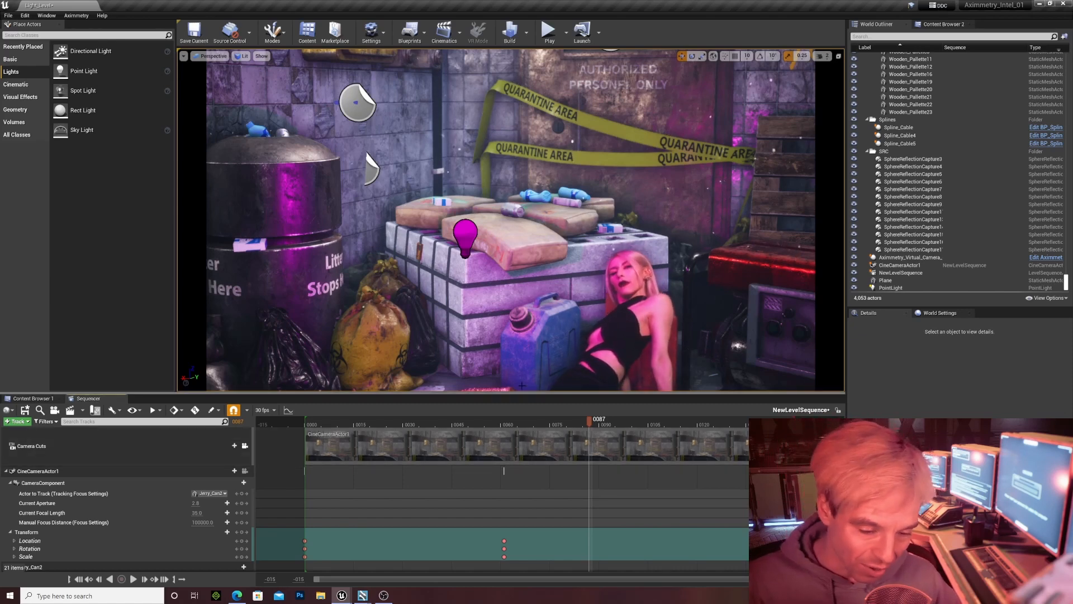
Scrub the timeline forward to frame 94 and on to frame 97 to inspect the performer in the camera shot
left_click_drag(590, 420, 614, 448)
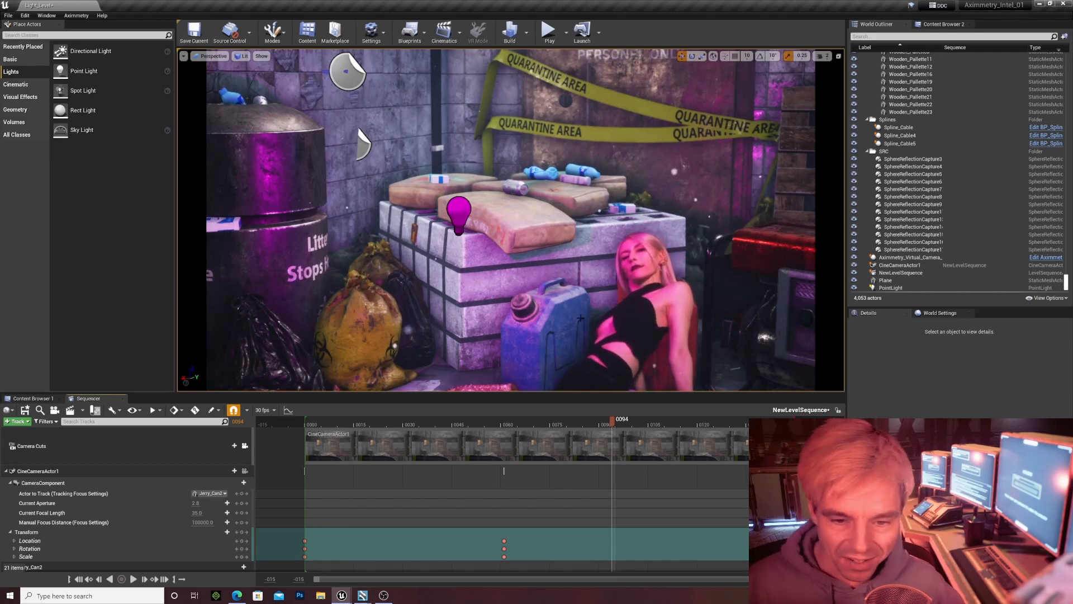
mouse_move(613, 421)
left_mouse_down()
mouse_move(634, 425)
mouse_move(623, 427)
left_mouse_up()
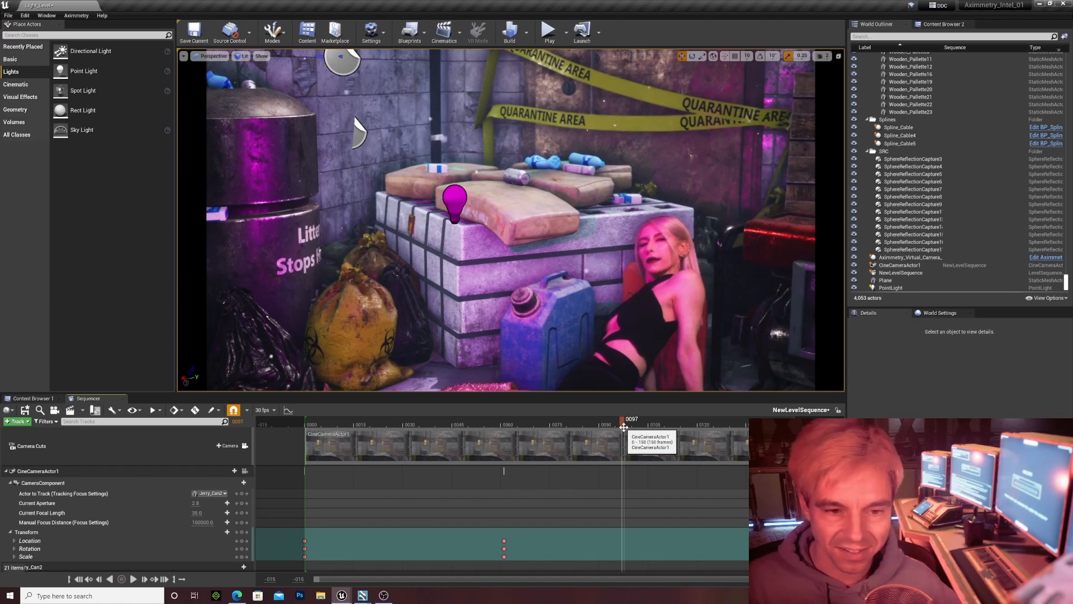